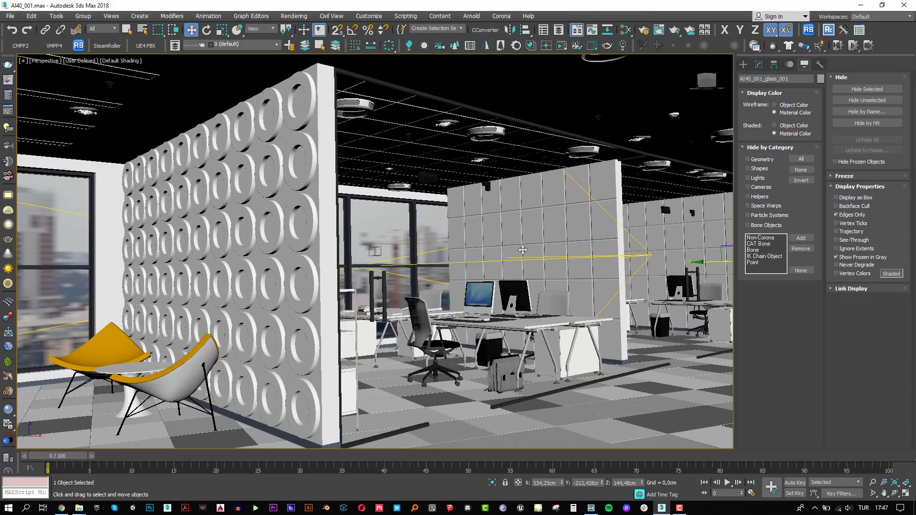
Step: View the office in perspective, isolate the two lights, then restore the building and select both lights
{"action": "key", "text": "p"}
{"action": "scroll", "coordinate": [501, 279], "scroll_direction": "down", "scroll_amount": 5}
{"action": "scroll", "coordinate": [500, 279], "scroll_direction": "up", "scroll_amount": 10}
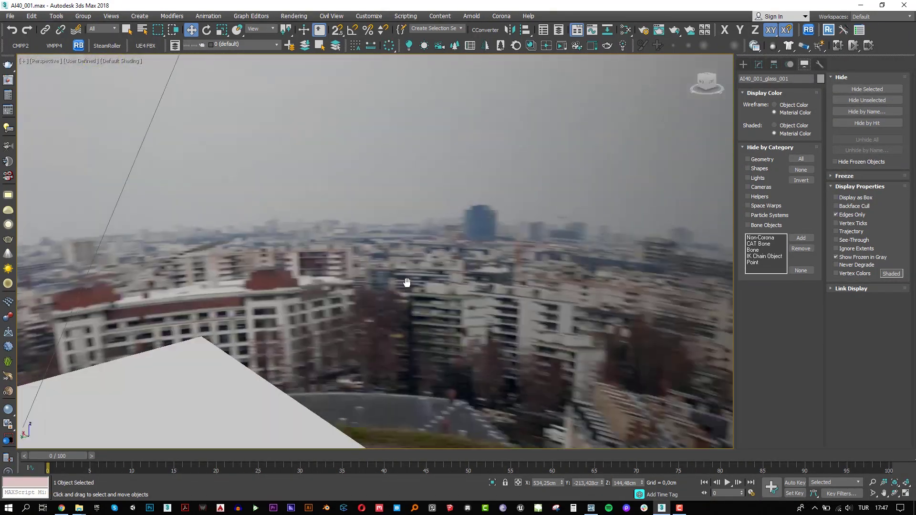
{"action": "middle_click_drag", "start_coordinate": [405, 283], "coordinate": [446, 240]}
{"action": "scroll", "coordinate": [446, 240], "scroll_direction": "down", "scroll_amount": 5}
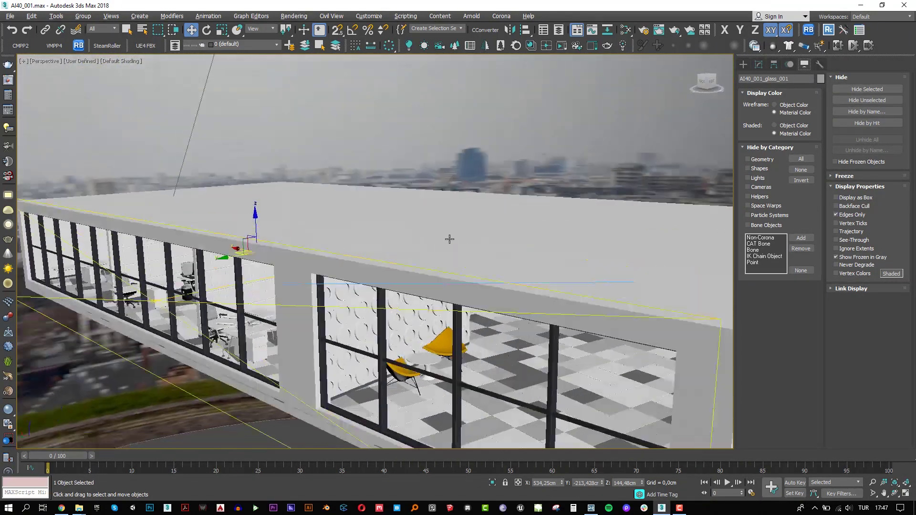
{"action": "scroll", "coordinate": [446, 240], "scroll_direction": "down", "scroll_amount": 5}
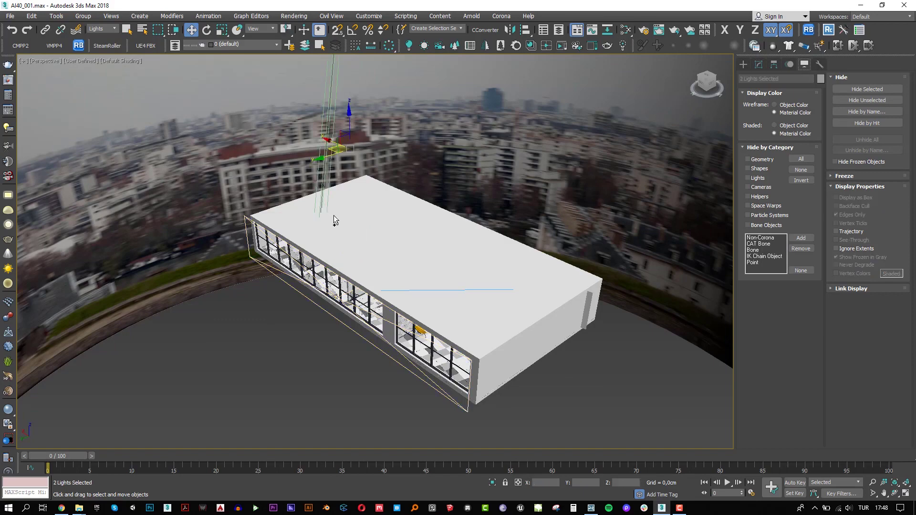
{"action": "key", "text": "alt+q"}
{"action": "left_click", "coordinate": [453, 255]}
{"action": "left_click", "coordinate": [492, 482]}
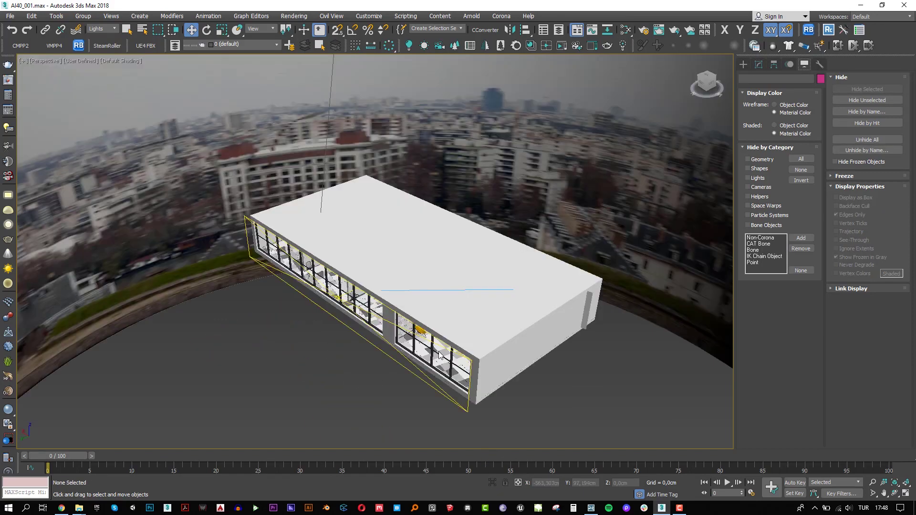
{"action": "key", "text": "ctrl+a"}
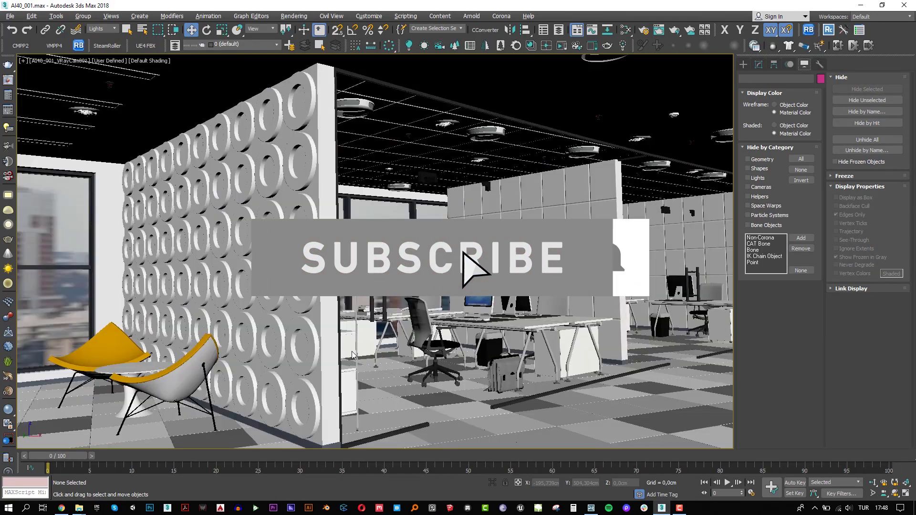
{"action": "scroll", "coordinate": [353, 310], "scroll_direction": "up", "scroll_amount": 5}
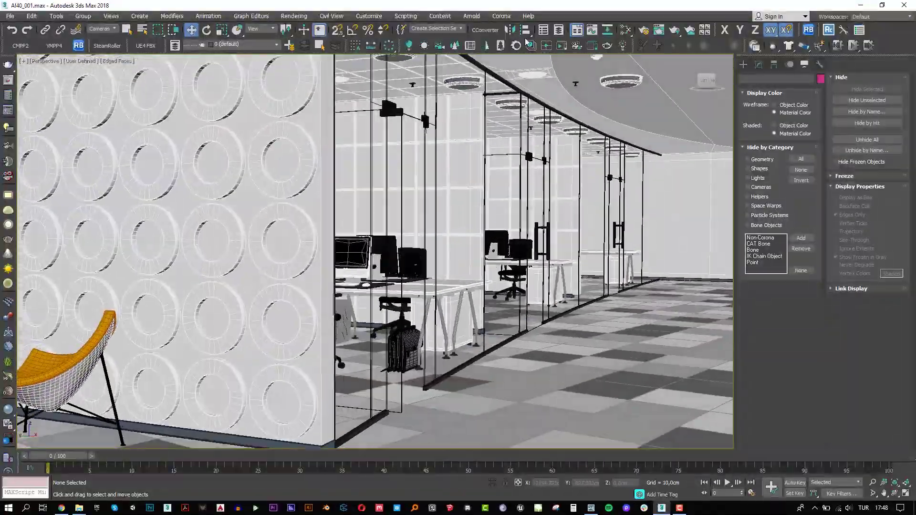
Step: Run the Lumion Converter script, select wall AI40_001_wall_001, and start a new Lumion project
{"action": "left_click", "coordinate": [406, 16]}
{"action": "left_click", "coordinate": [420, 34]}
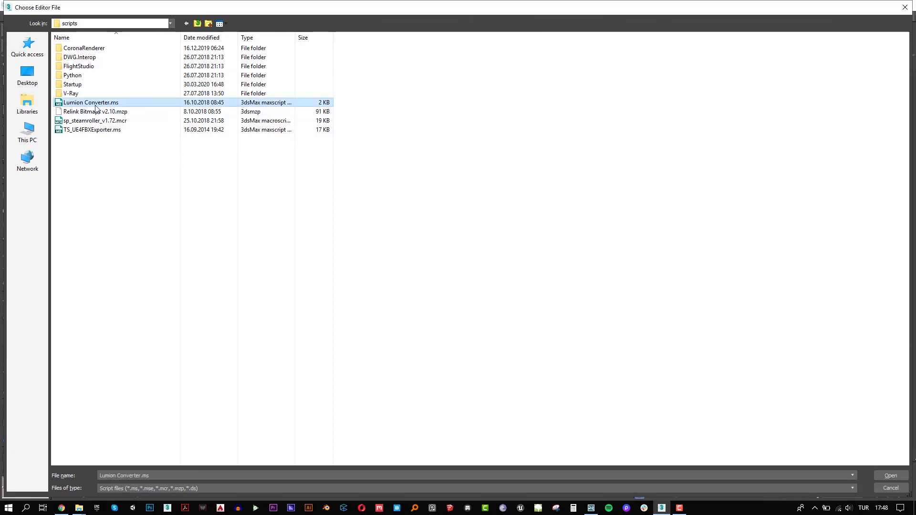
{"action": "key", "text": "Escape"}
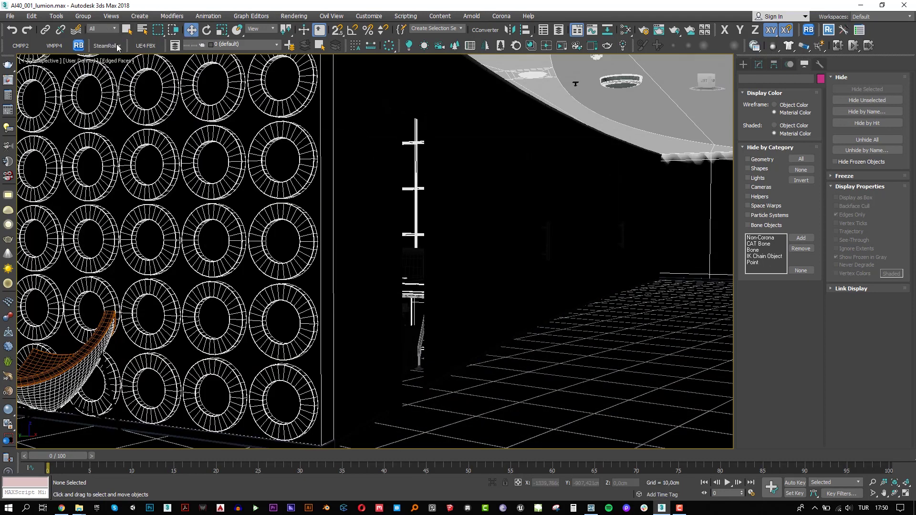
{"action": "left_click", "coordinate": [118, 46]}
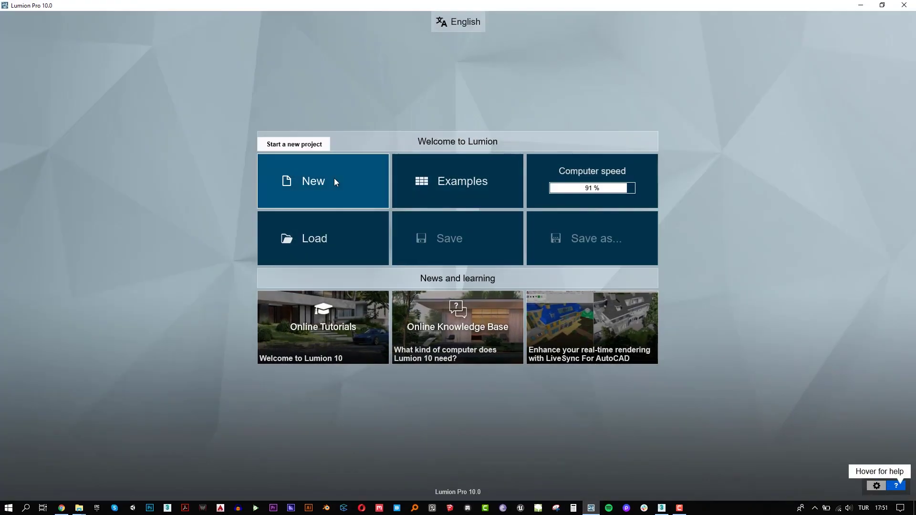
{"action": "left_click", "coordinate": [334, 178]}
Step: Start a Plain-template project, then import and place the office model
{"action": "left_click", "coordinate": [341, 228]}
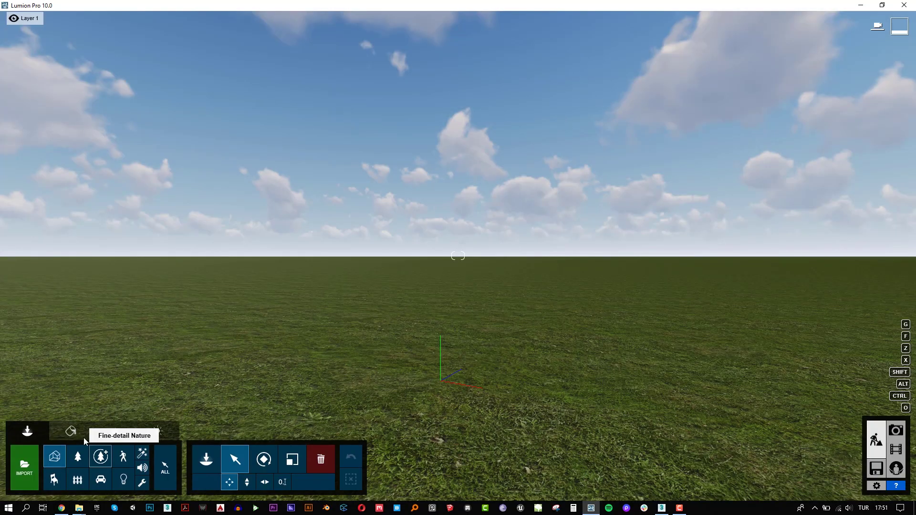
{"action": "left_click", "coordinate": [24, 466]}
{"action": "double_click", "coordinate": [163, 92]}
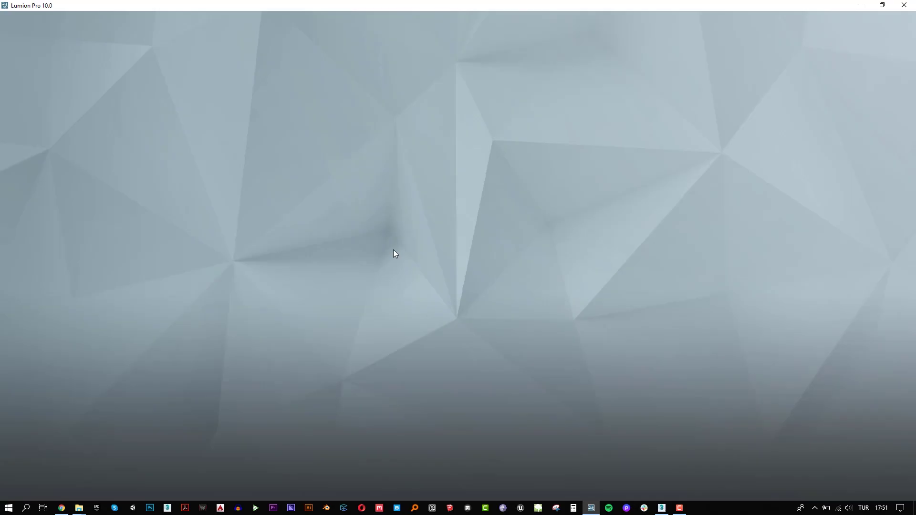
{"action": "left_click", "coordinate": [596, 355]}
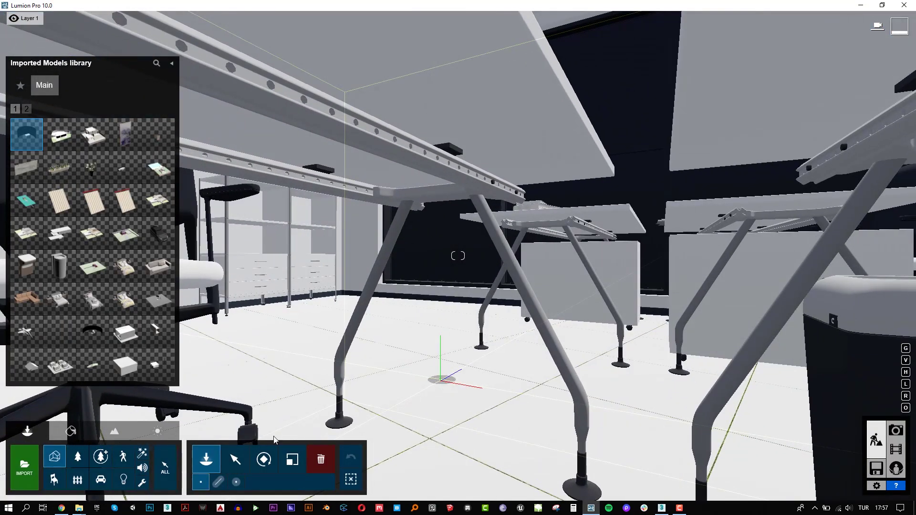
{"action": "left_click", "coordinate": [245, 459]}
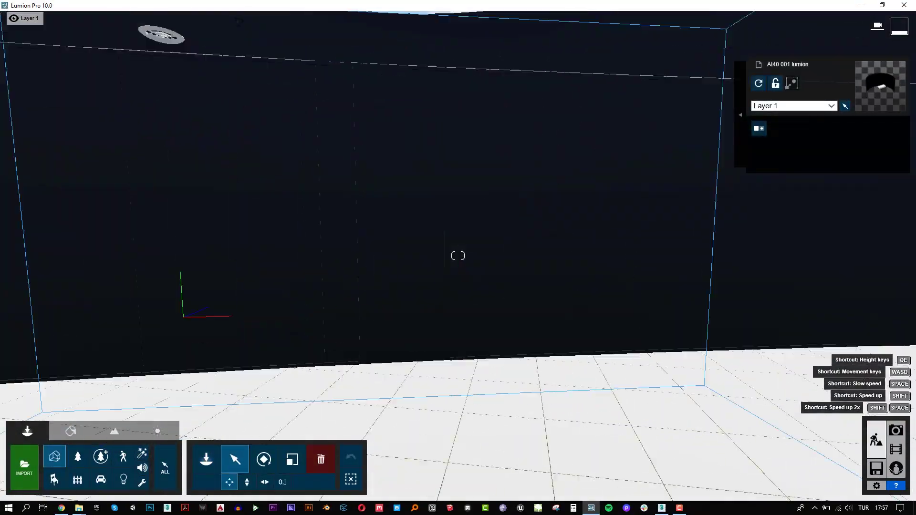
Step: Fly the camera to a view of the chair and wall and save it as Photo 1
{"action": "right_click_drag", "start_coordinate": [458, 256], "coordinate": [457, 256]}
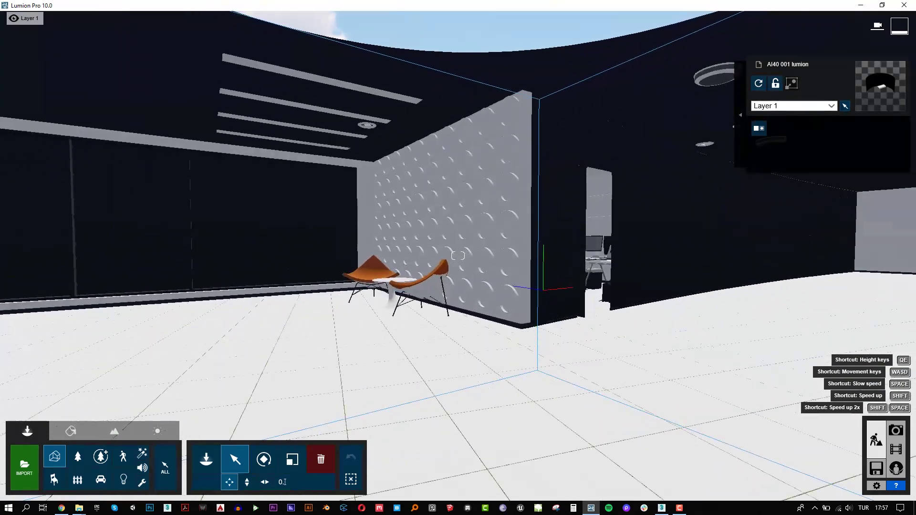
{"action": "left_click", "coordinate": [451, 279]}
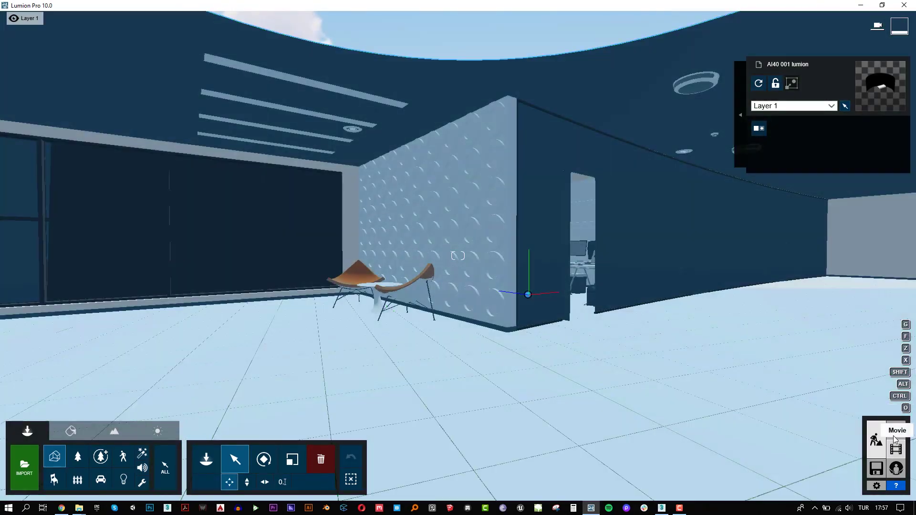
{"action": "left_click", "coordinate": [895, 431]}
{"action": "right_click_drag", "start_coordinate": [457, 255], "coordinate": [458, 256]}
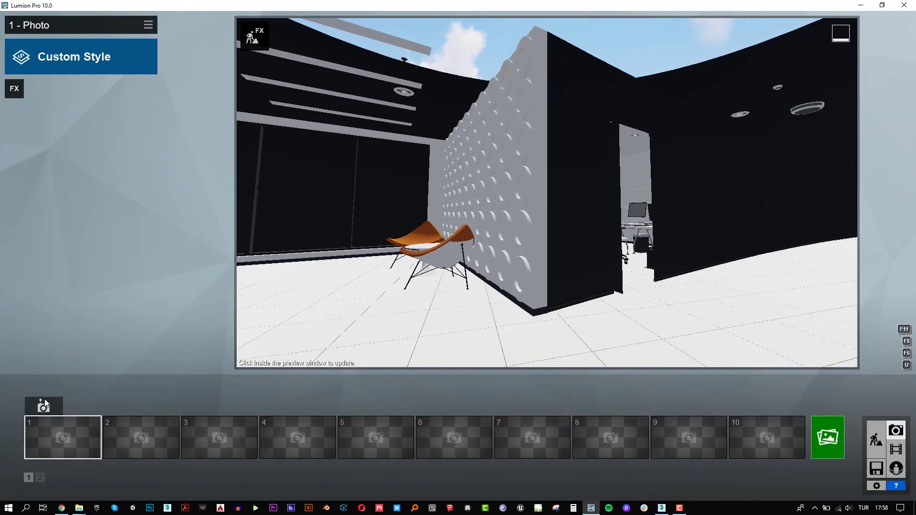
{"action": "key", "text": "ctrl+1"}
Step: Add the 2-Point Perspective camera effect to the photo and apply the Interior style
{"action": "left_click", "coordinate": [14, 88]}
{"action": "left_click", "coordinate": [279, 213]}
{"action": "left_click", "coordinate": [409, 225]}
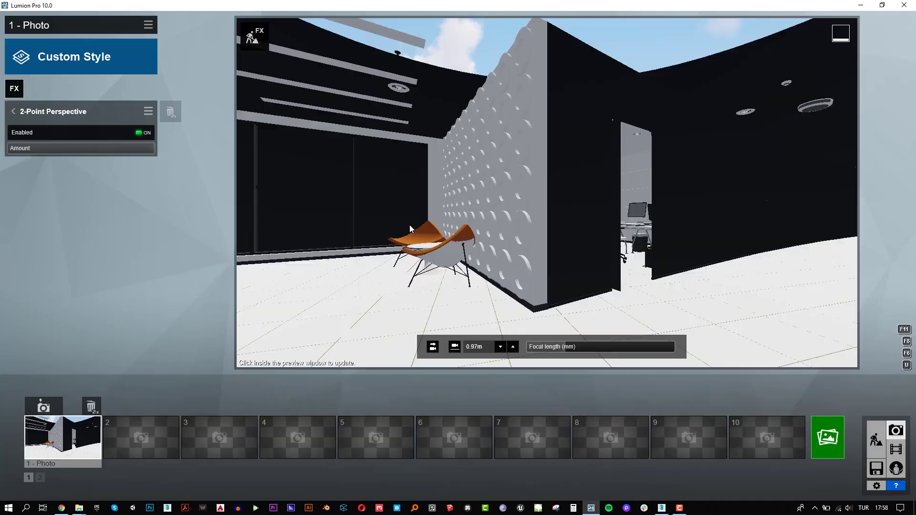
{"action": "left_click", "coordinate": [576, 347]}
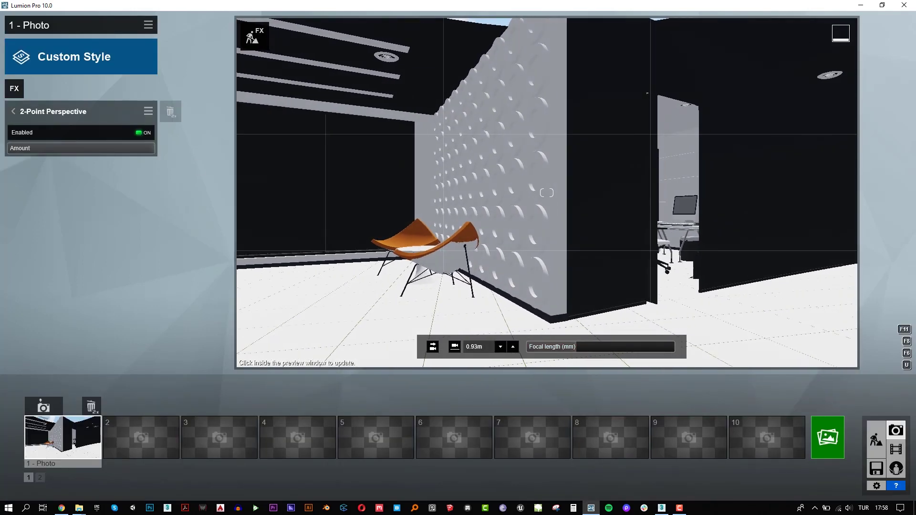
{"action": "left_click", "coordinate": [80, 76]}
{"action": "left_click", "coordinate": [562, 190]}
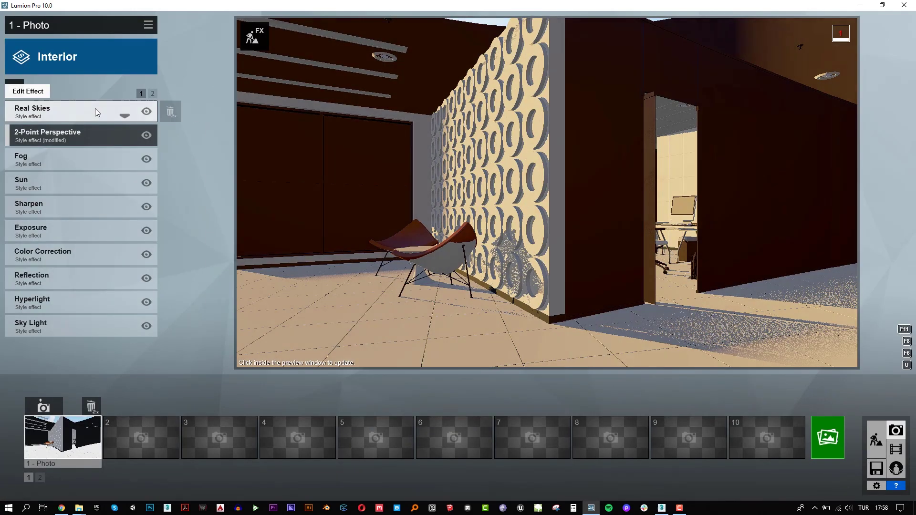
Step: Apply Indoor glass material to the office windows
{"action": "left_click", "coordinate": [875, 439]}
{"action": "left_click", "coordinate": [70, 431]}
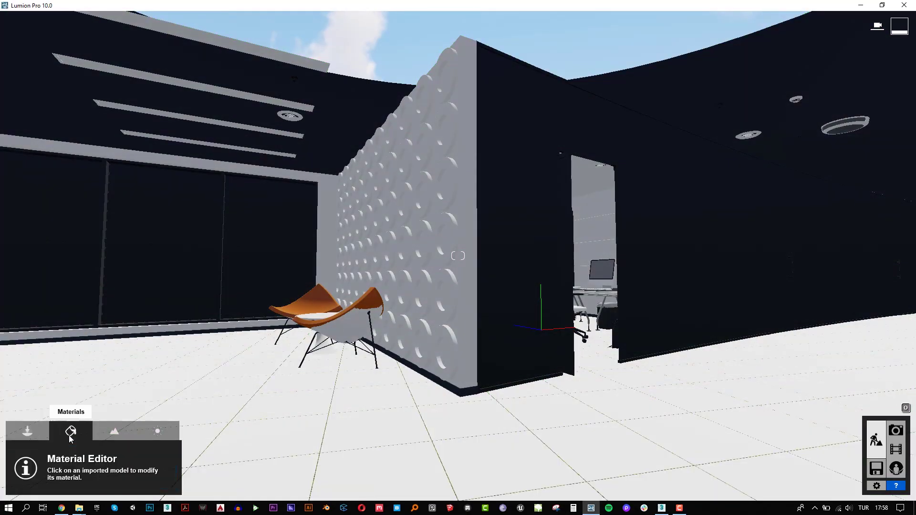
{"action": "left_click", "coordinate": [165, 228]}
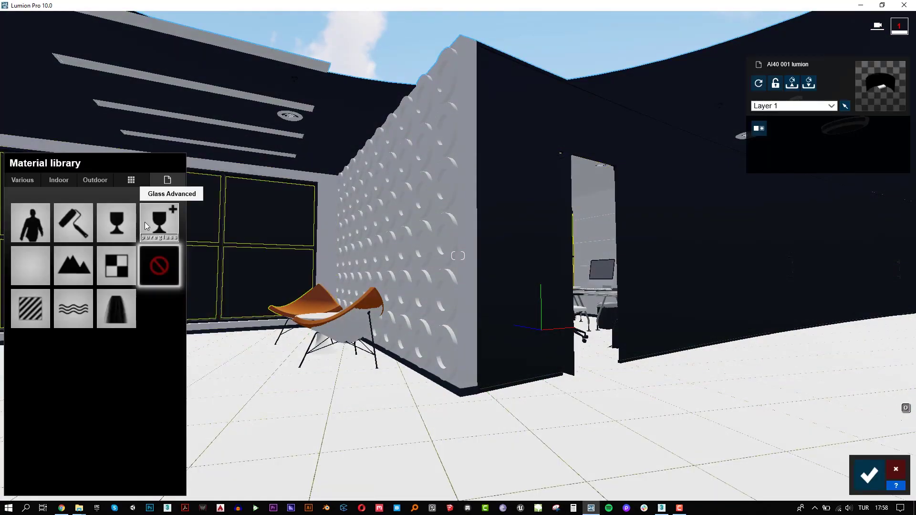
{"action": "left_click", "coordinate": [68, 182]}
{"action": "left_click", "coordinate": [62, 208]}
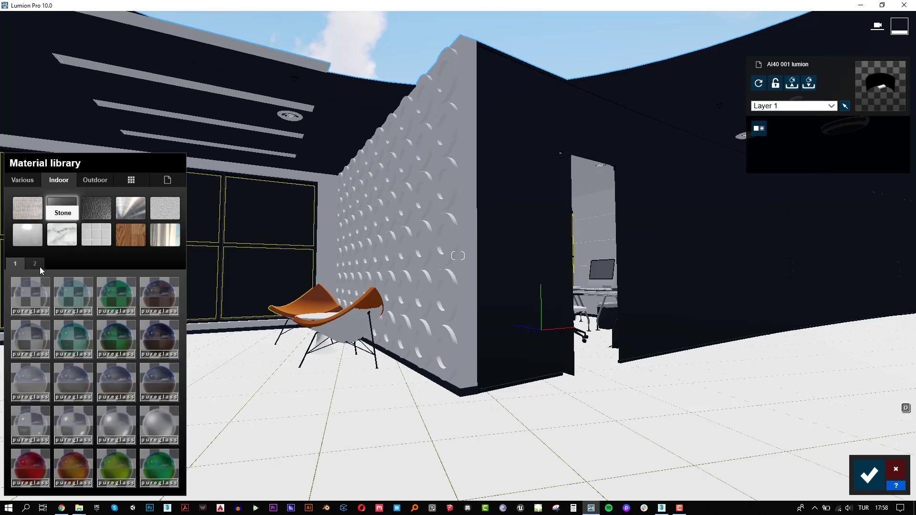
{"action": "left_click", "coordinate": [34, 293]}
Step: Apply pureglass to the dark partition wall and confirm the material changes
{"action": "left_click", "coordinate": [656, 305]}
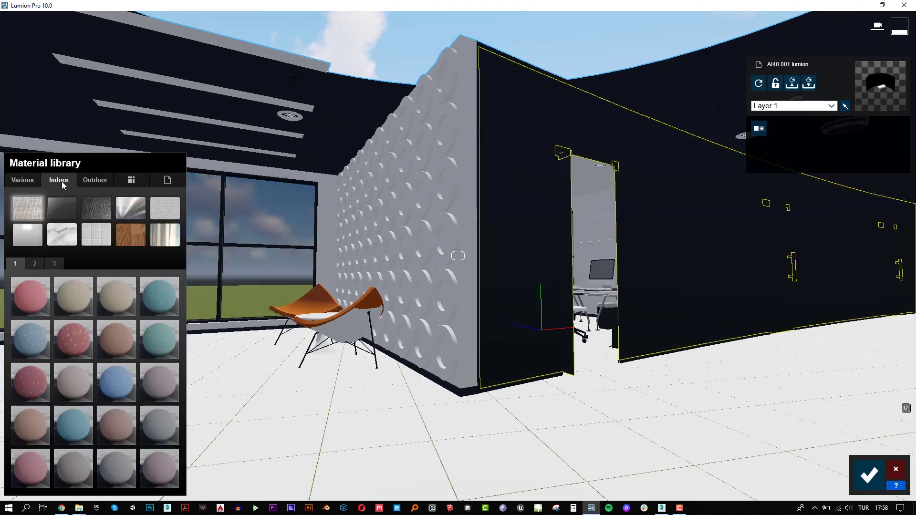
{"action": "left_click", "coordinate": [70, 210]}
{"action": "left_click", "coordinate": [77, 293]}
{"action": "left_click", "coordinate": [180, 159]}
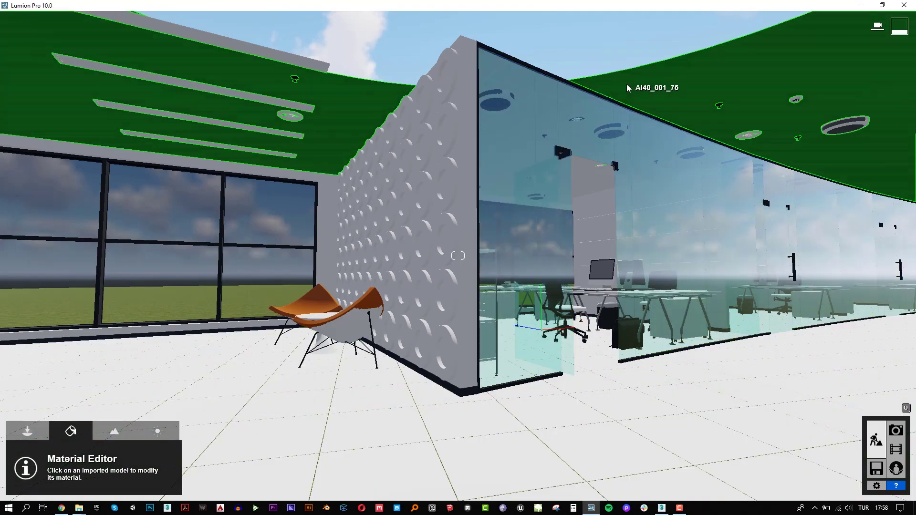
{"action": "right_click_drag", "start_coordinate": [537, 140], "coordinate": [544, 143]}
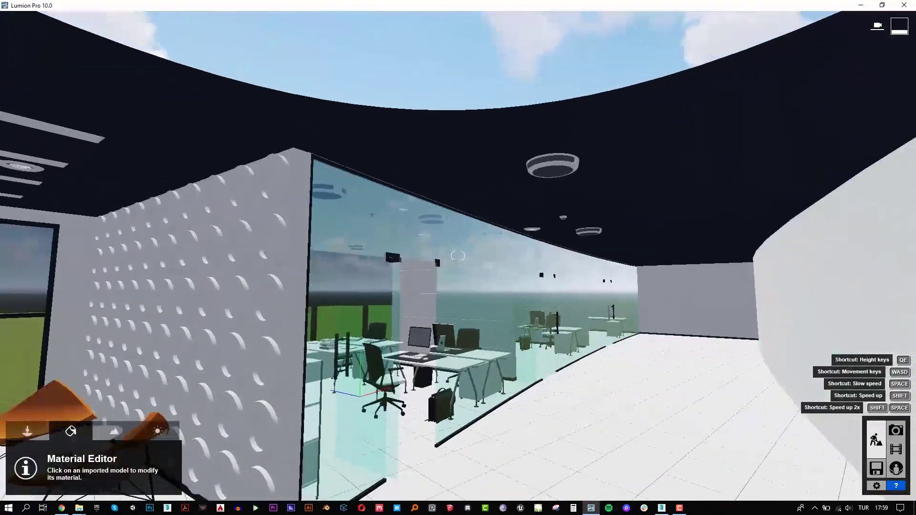
Step: Back in 3ds Max, select the building shell object and frame it in view
{"action": "key", "text": "alt+Tab"}
{"action": "scroll", "coordinate": [456, 264], "scroll_direction": "down", "scroll_amount": 3}
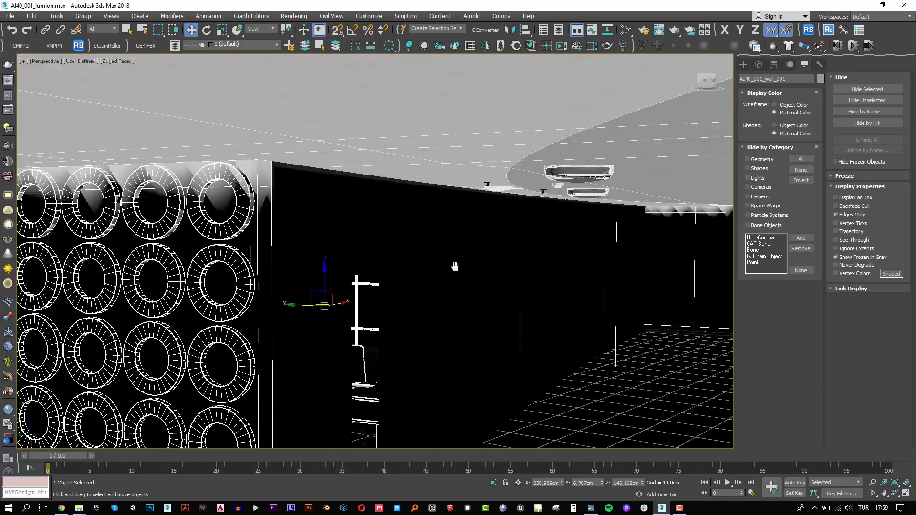
{"action": "left_click", "coordinate": [457, 264]}
{"action": "key", "text": "z"}
{"action": "scroll", "coordinate": [474, 305], "scroll_direction": "down", "scroll_amount": 5}
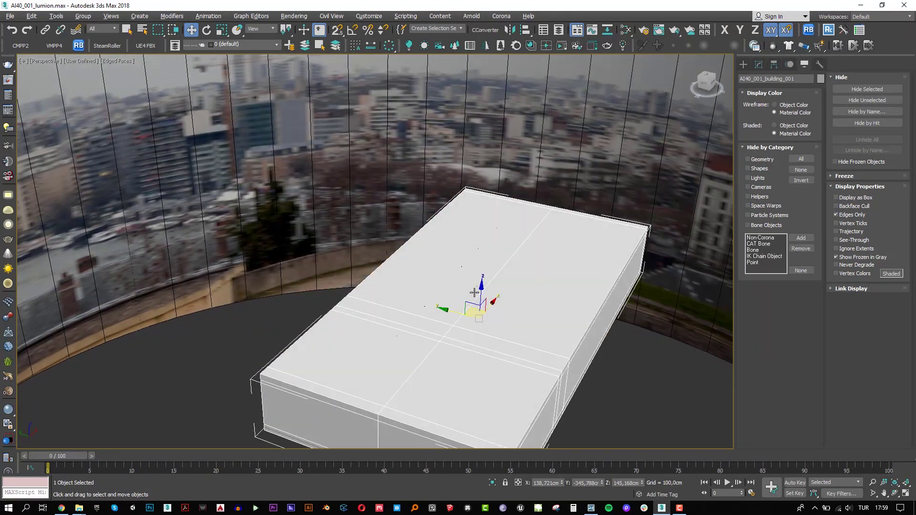
{"action": "middle_click_drag", "start_coordinate": [481, 285], "coordinate": [409, 172], "text": "alt"}
{"action": "key", "text": "z"}
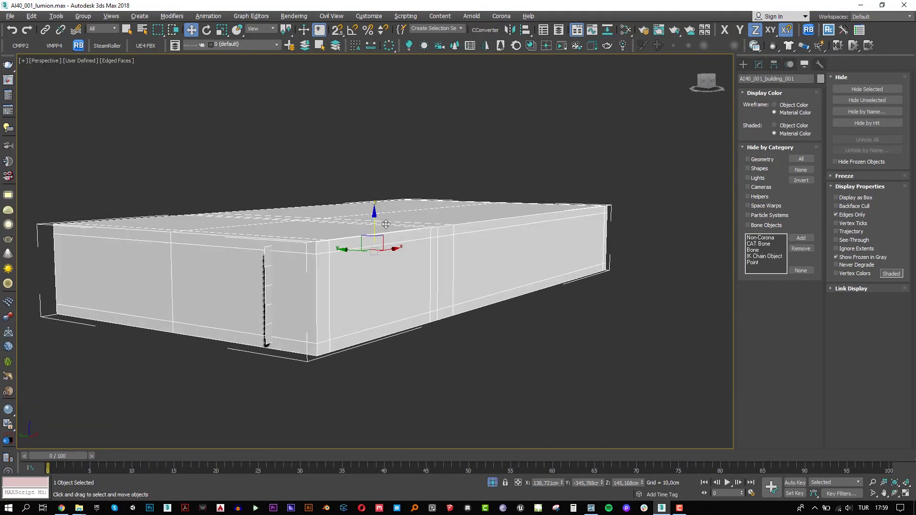
{"action": "scroll", "coordinate": [325, 250], "scroll_direction": "up", "scroll_amount": 5}
{"action": "scroll", "coordinate": [325, 250], "scroll_direction": "up", "scroll_amount": 5}
{"action": "middle_click_drag", "start_coordinate": [324, 249], "coordinate": [386, 260], "text": "alt"}
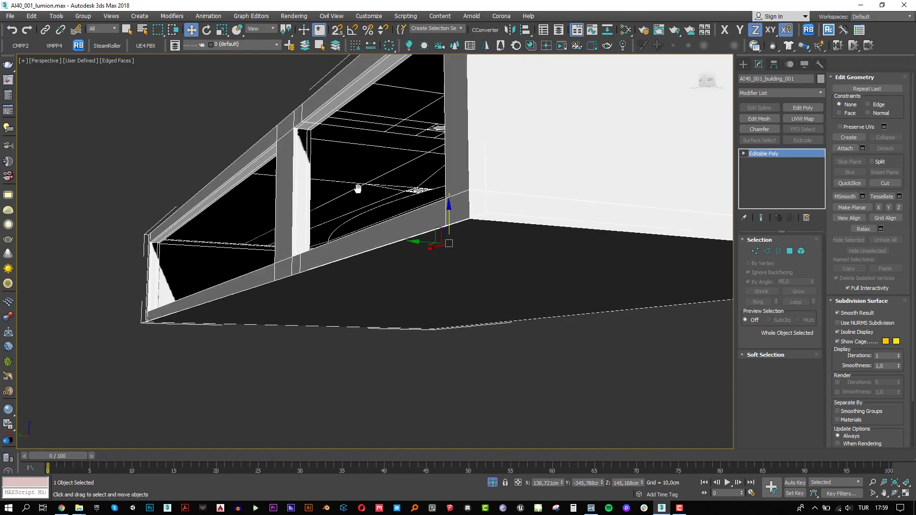
Step: Add a Shell modifier to the building with a 0,5 cm outer amount
{"action": "left_click", "coordinate": [779, 94]}
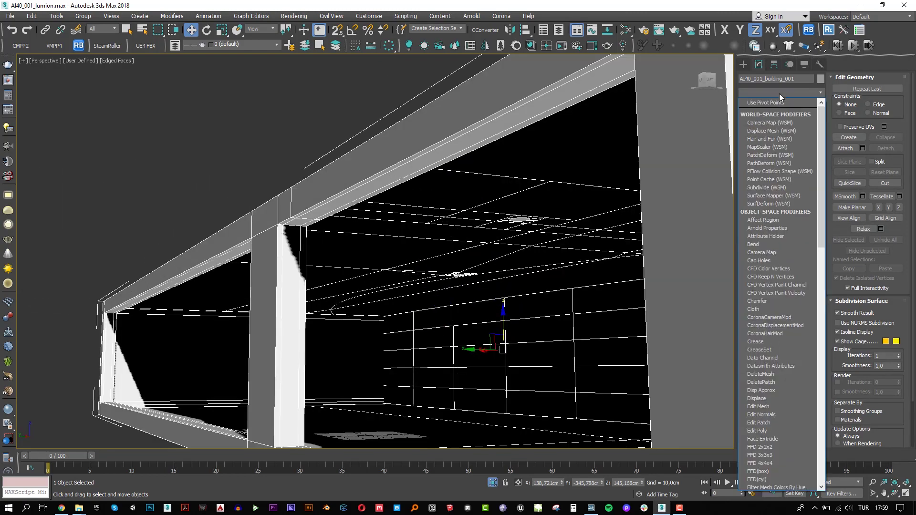
{"action": "left_click", "coordinate": [747, 155]}
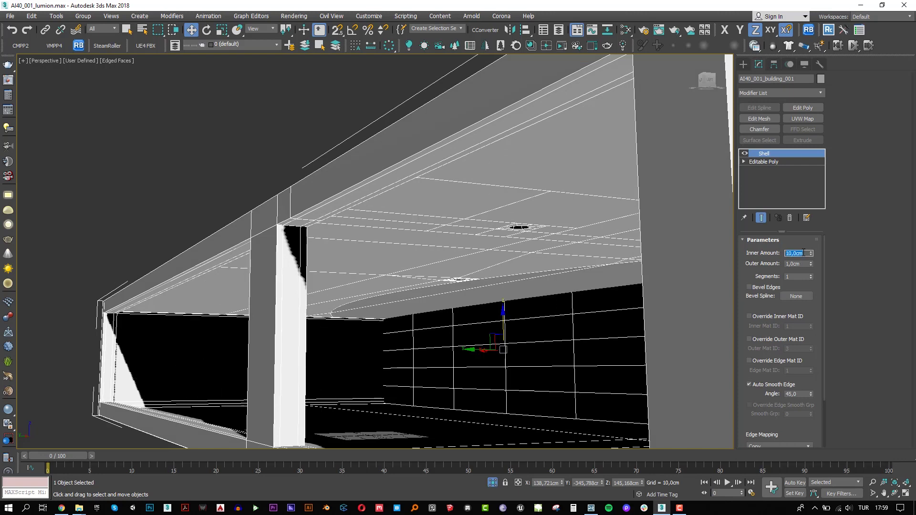
{"action": "type", "text": "0,5"}
{"action": "key", "text": "Return"}
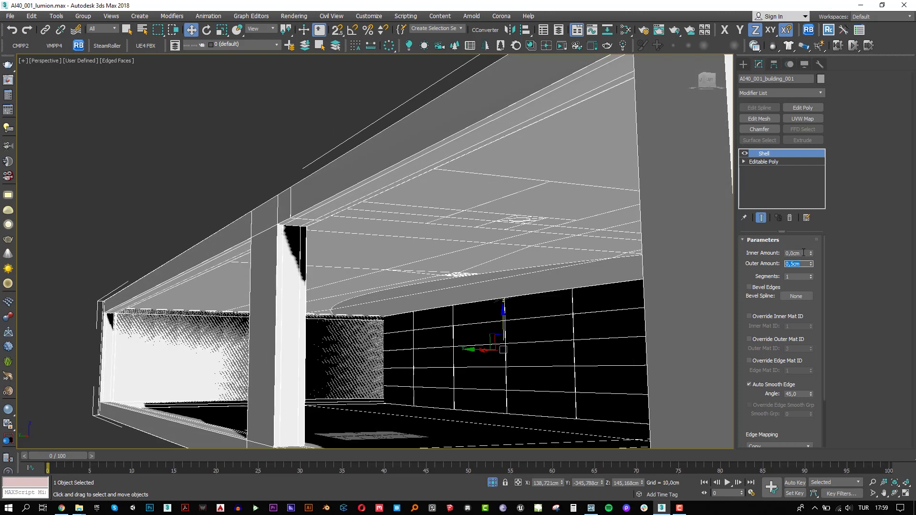
Step: Switch the viewport shading to Standard
{"action": "left_click", "coordinate": [81, 60]}
{"action": "left_click", "coordinate": [95, 79]}
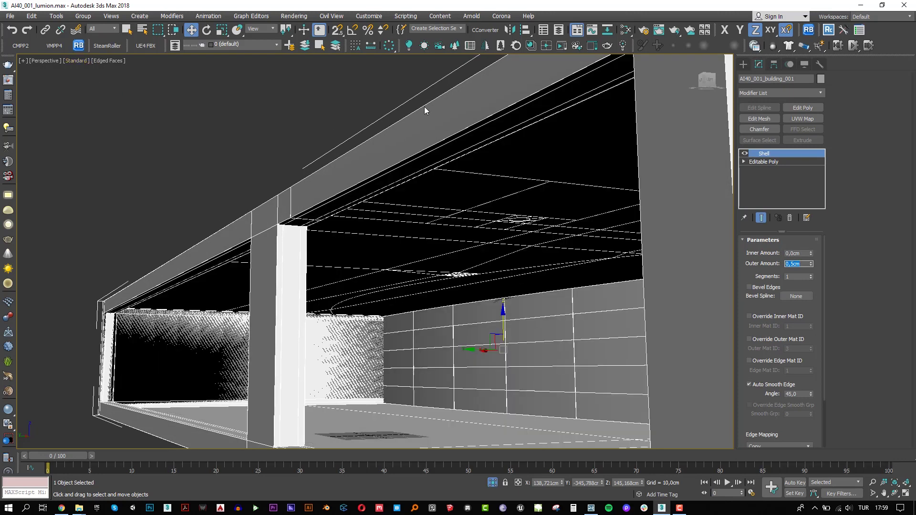
{"action": "scroll", "coordinate": [429, 245], "scroll_direction": "up", "scroll_amount": 3}
{"action": "scroll", "coordinate": [496, 269], "scroll_direction": "up", "scroll_amount": 3}
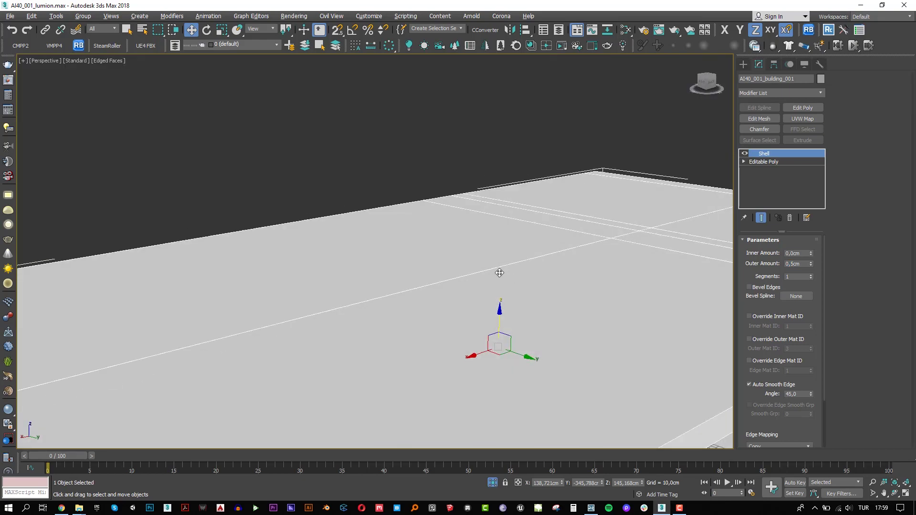
{"action": "scroll", "coordinate": [405, 253], "scroll_direction": "down", "scroll_amount": 3}
{"action": "scroll", "coordinate": [398, 251], "scroll_direction": "up", "scroll_amount": 4}
{"action": "scroll", "coordinate": [398, 250], "scroll_direction": "up", "scroll_amount": 3}
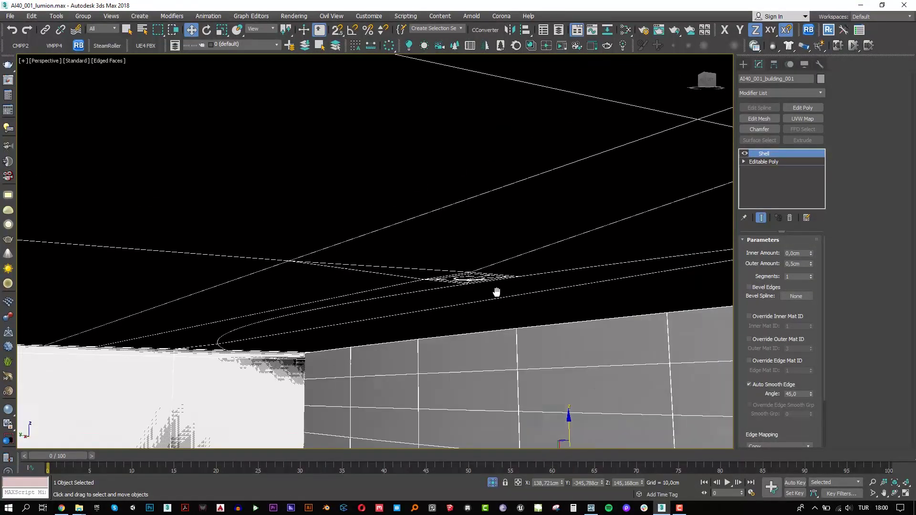
{"action": "scroll", "coordinate": [482, 242], "scroll_direction": "up", "scroll_amount": 1}
{"action": "scroll", "coordinate": [421, 297], "scroll_direction": "down", "scroll_amount": 1}
{"action": "scroll", "coordinate": [422, 297], "scroll_direction": "down", "scroll_amount": 5}
Step: Undo the shell thickness and select the twelve ceiling polygons
{"action": "key", "text": "ctrl+z"}
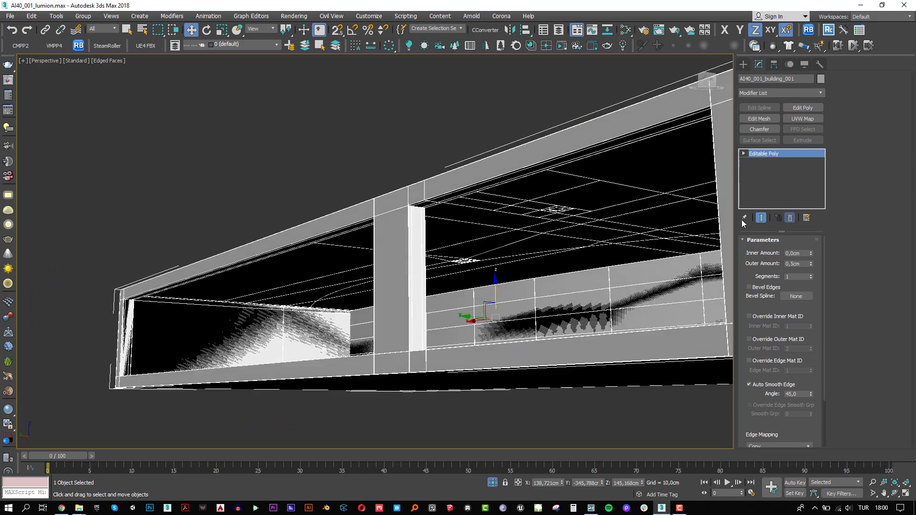
{"action": "mouse_move", "coordinate": [490, 252]}
{"action": "middle_mouse_down", "text": "alt"}
{"action": "mouse_move", "coordinate": [519, 280]}
{"action": "mouse_move", "coordinate": [489, 288]}
{"action": "mouse_move", "coordinate": [476, 242]}
{"action": "middle_mouse_up", "text": "alt"}
{"action": "key", "text": "4"}
{"action": "left_click", "coordinate": [566, 277]}
{"action": "scroll", "coordinate": [476, 242], "scroll_direction": "up", "scroll_amount": 3}
{"action": "middle_click_drag", "start_coordinate": [493, 204], "coordinate": [400, 252], "text": "alt"}
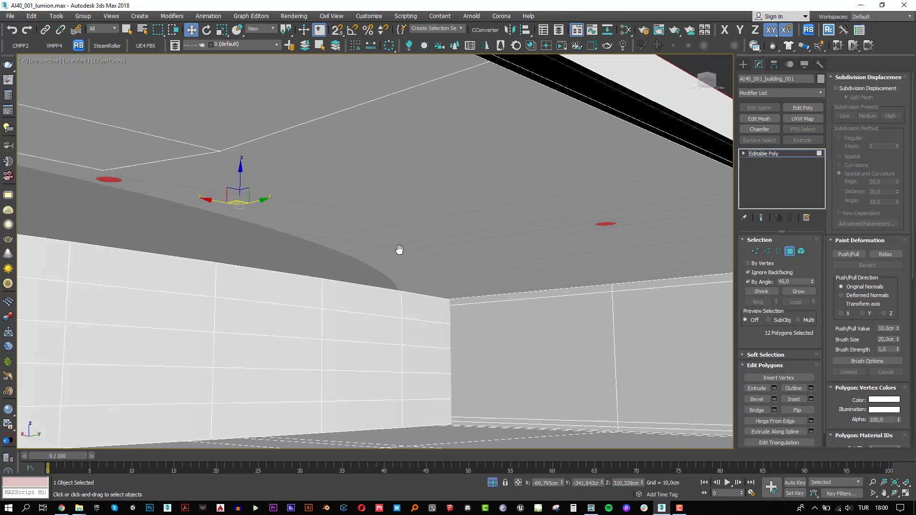
Step: Detach the selected ceiling faces as Object001
{"action": "left_click", "coordinate": [850, 242]}
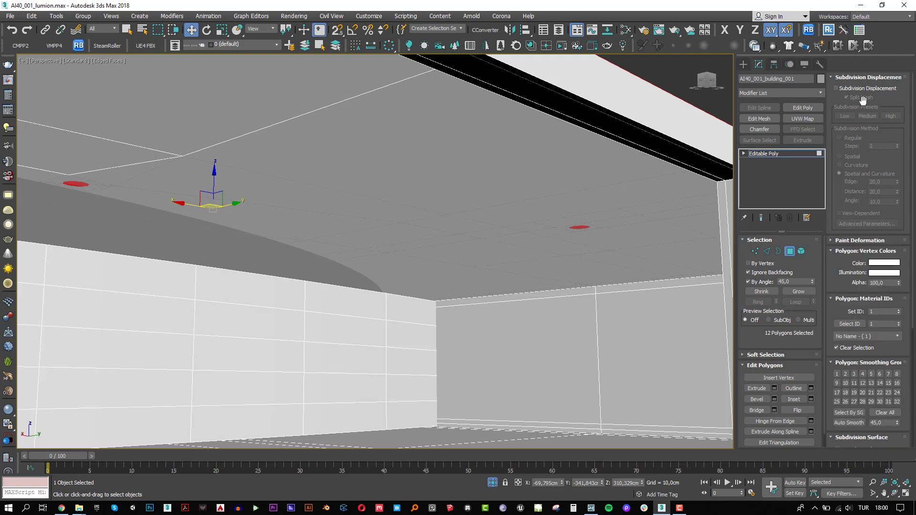
{"action": "left_click", "coordinate": [864, 77]}
{"action": "scroll", "coordinate": [860, 160], "scroll_direction": "down", "scroll_amount": 2}
{"action": "scroll", "coordinate": [877, 259], "scroll_direction": "down", "scroll_amount": 3}
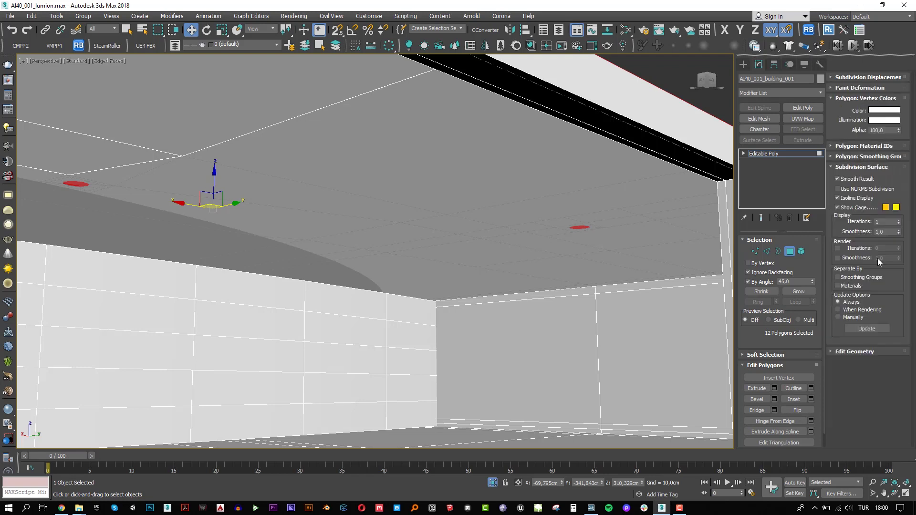
{"action": "left_click", "coordinate": [885, 301]}
{"action": "key", "text": "Return"}
{"action": "left_click", "coordinate": [797, 154]}
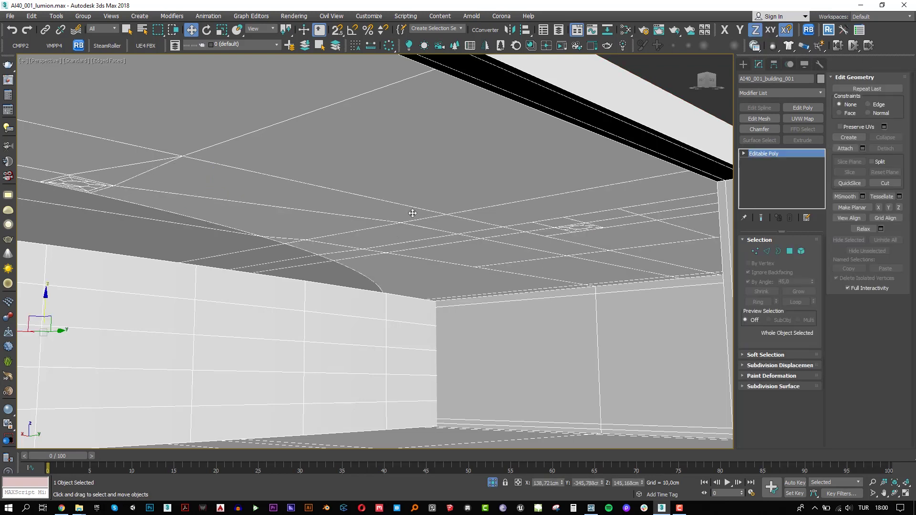
{"action": "scroll", "coordinate": [542, 211], "scroll_direction": "up", "scroll_amount": 5}
Step: Add Shell to the quick modifier set buttons and apply it to Object001
{"action": "left_click", "coordinate": [806, 217]}
{"action": "left_click", "coordinate": [825, 226]}
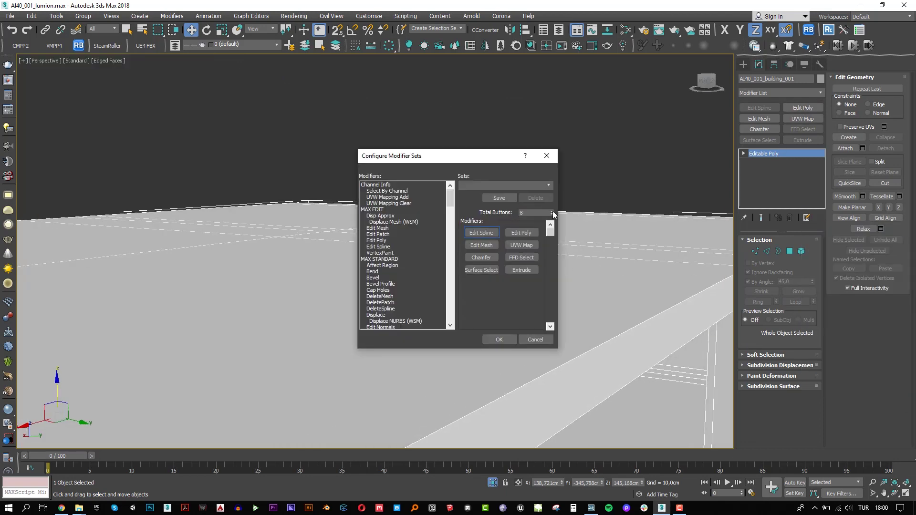
{"action": "left_click_drag", "start_coordinate": [408, 321], "coordinate": [482, 282]}
{"action": "left_click", "coordinate": [499, 339]}
{"action": "left_click", "coordinate": [759, 151]}
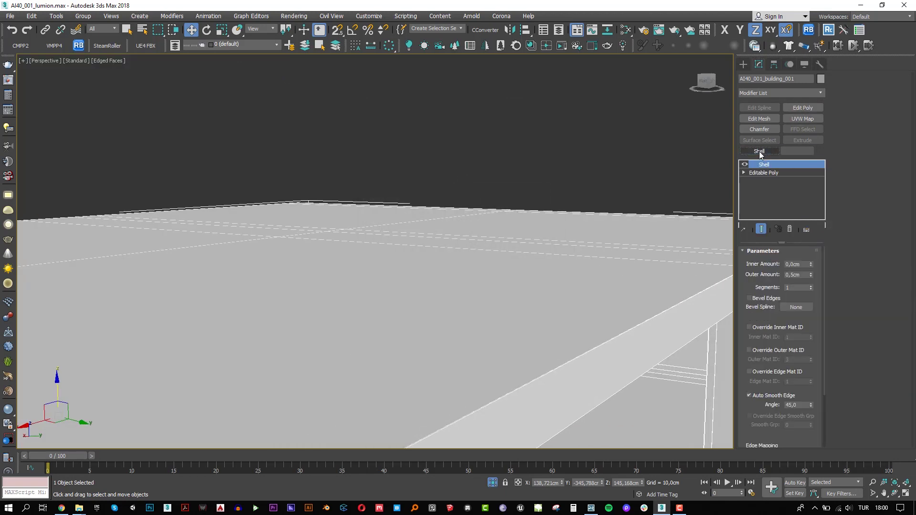
Step: Remove and re-add the Shell on the ceiling object, then view the whole building
{"action": "scroll", "coordinate": [593, 259], "scroll_direction": "up", "scroll_amount": 2}
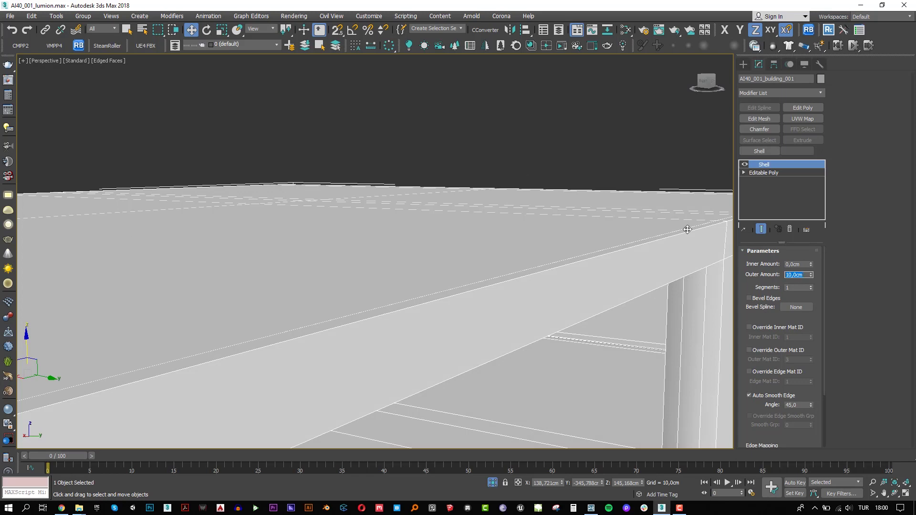
{"action": "left_click", "coordinate": [790, 229]}
{"action": "left_click", "coordinate": [759, 151]}
{"action": "scroll", "coordinate": [394, 257], "scroll_direction": "up", "scroll_amount": 3}
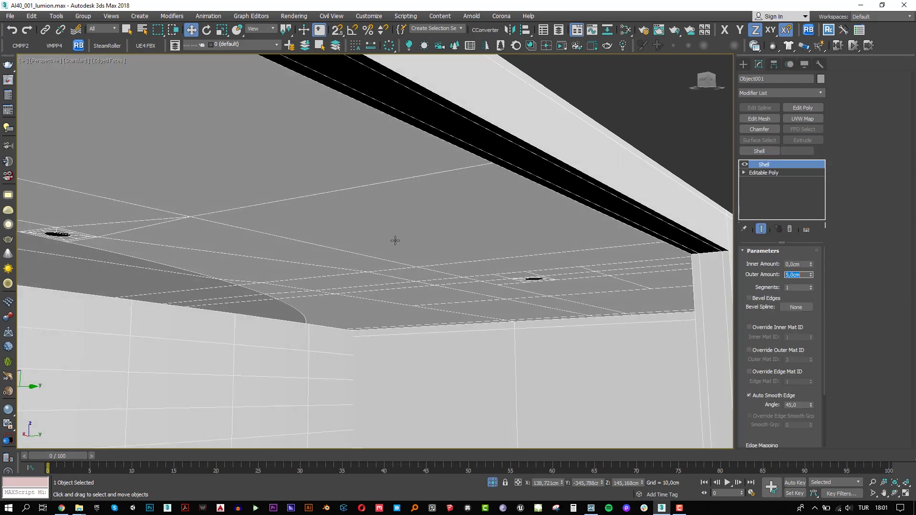
{"action": "scroll", "coordinate": [395, 240], "scroll_direction": "down", "scroll_amount": 5}
{"action": "key", "text": "ctrl+z"}
{"action": "mouse_move", "coordinate": [429, 238]}
{"action": "middle_mouse_down", "text": "alt"}
{"action": "mouse_move", "coordinate": [480, 230]}
{"action": "mouse_move", "coordinate": [367, 216]}
{"action": "middle_mouse_up", "text": "alt"}
Step: Select the 110 top slab faces and detach them as Object002
{"action": "scroll", "coordinate": [480, 230], "scroll_direction": "up", "scroll_amount": 5}
{"action": "scroll", "coordinate": [480, 230], "scroll_direction": "down", "scroll_amount": 3}
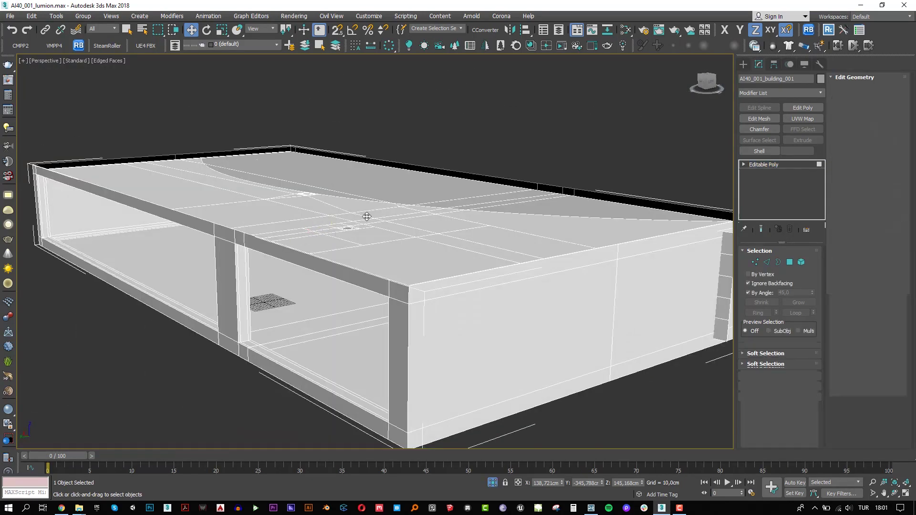
{"action": "left_click", "coordinate": [367, 216]}
{"action": "scroll", "coordinate": [388, 205], "scroll_direction": "up", "scroll_amount": 2}
{"action": "scroll", "coordinate": [414, 255], "scroll_direction": "up", "scroll_amount": 2}
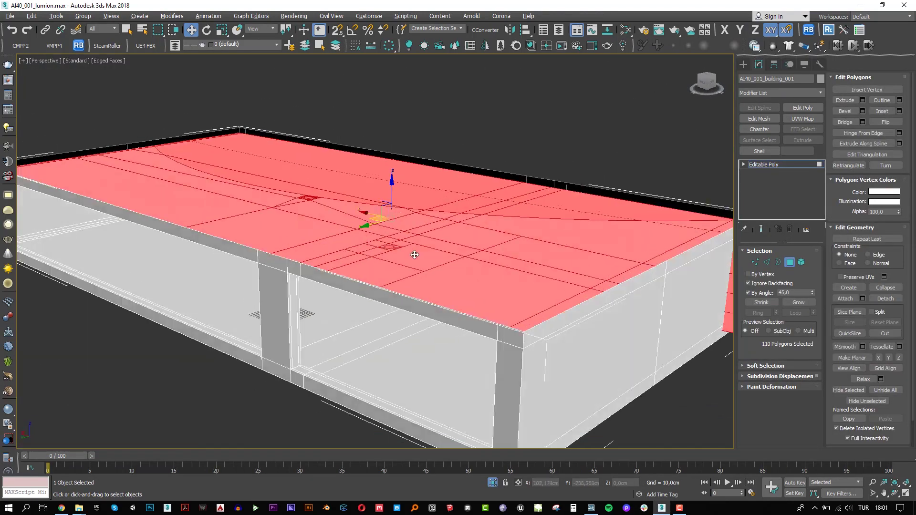
{"action": "middle_click_drag", "start_coordinate": [414, 255], "coordinate": [382, 200], "text": "alt"}
{"action": "left_click", "coordinate": [883, 299]}
{"action": "left_click", "coordinate": [492, 264]}
Step: Give Object002 a Shell modifier with a 0,5 cm outer amount
{"action": "left_click", "coordinate": [681, 184]}
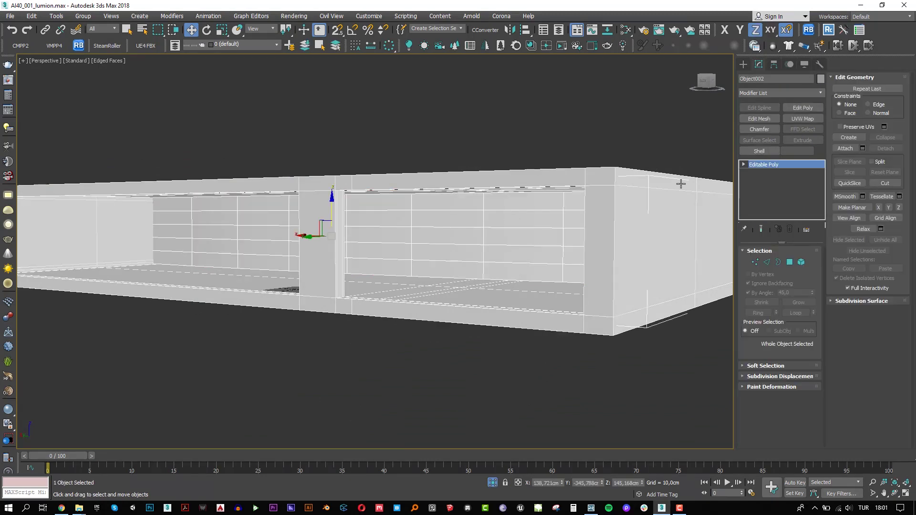
{"action": "left_click", "coordinate": [758, 150]}
{"action": "type", "text": "0,5"}
{"action": "key", "text": "Return"}
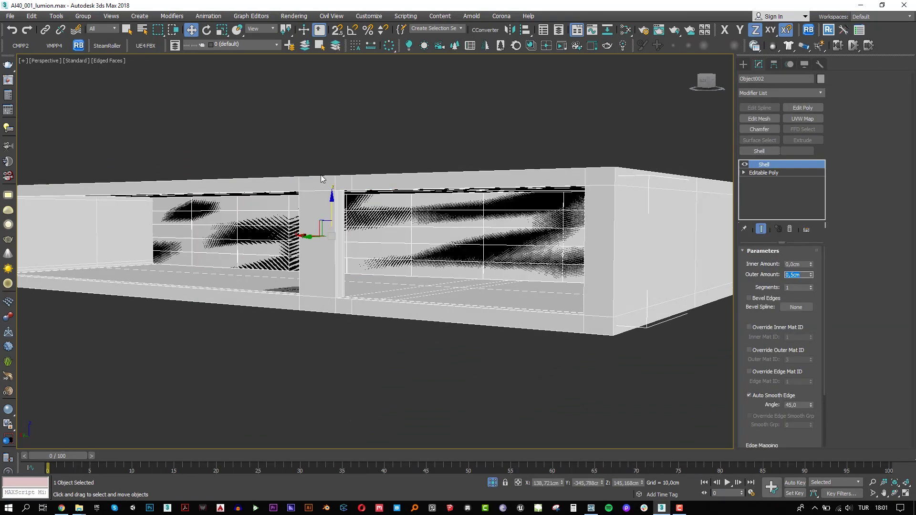
Step: Dismiss the Forest Pack MAXScript error and close the script editor
{"action": "middle_click_drag", "start_coordinate": [322, 178], "coordinate": [248, 287], "text": "alt"}
{"action": "left_click", "coordinate": [237, 311]}
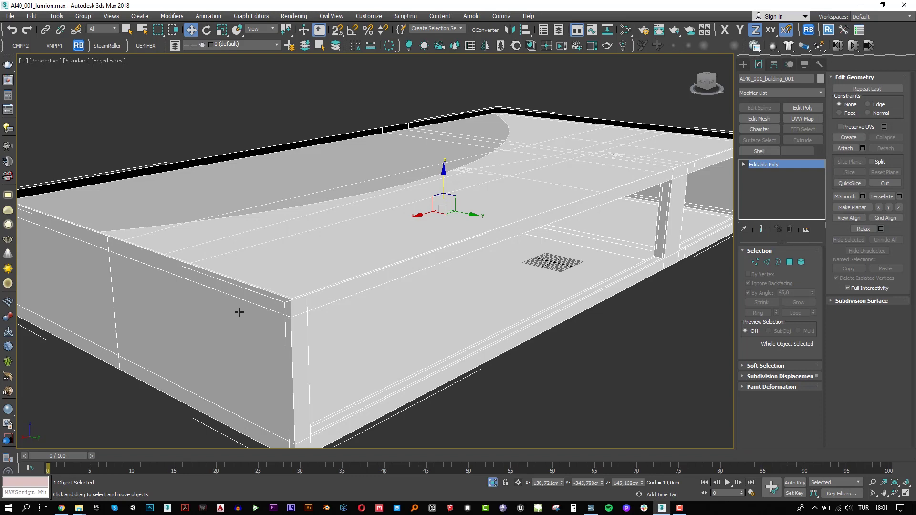
{"action": "left_click", "coordinate": [634, 401]}
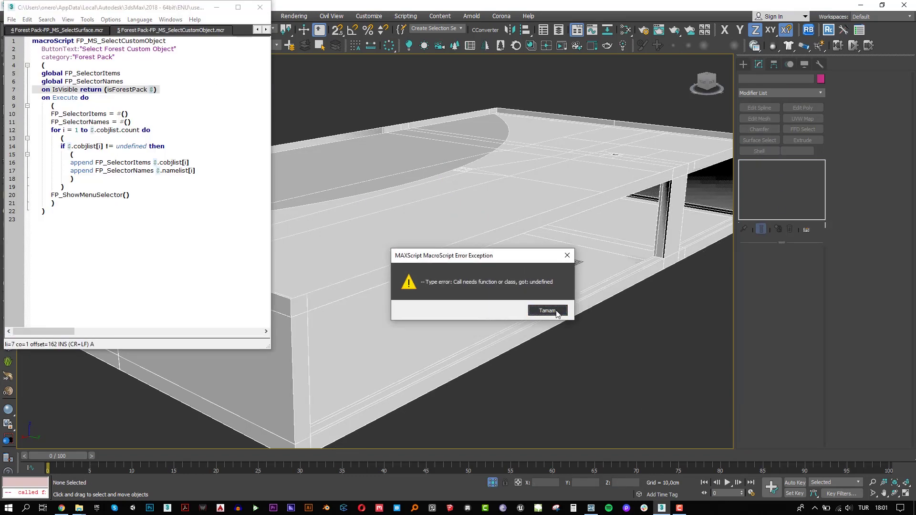
{"action": "left_click", "coordinate": [557, 313]}
{"action": "left_click", "coordinate": [334, 22]}
{"action": "left_click", "coordinate": [351, 68]}
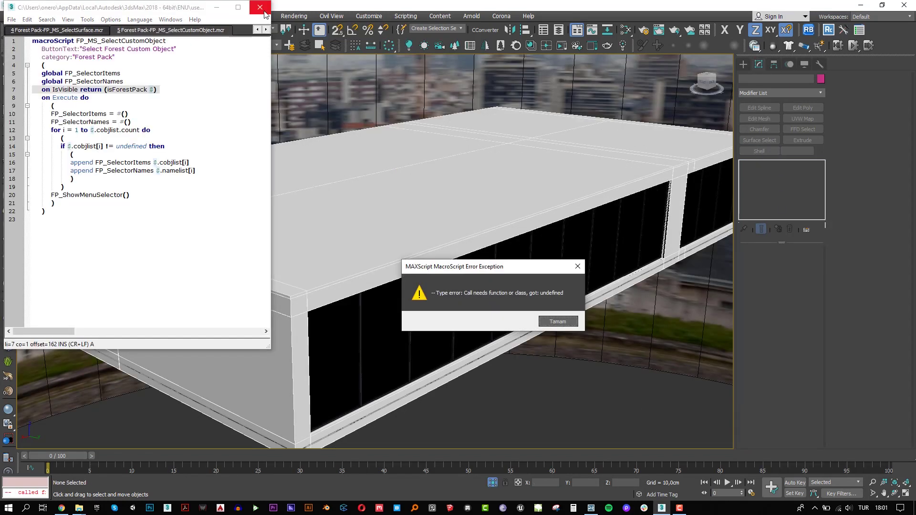
{"action": "key", "text": "Return"}
{"action": "left_click", "coordinate": [264, 11]}
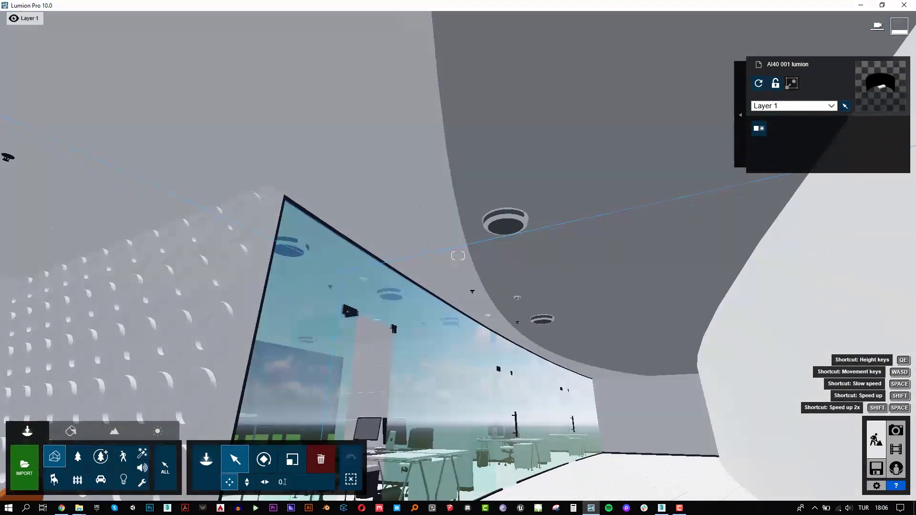
Step: Fly the camera out of the office and face the curved dark backdrop wall
{"action": "right_click_drag", "start_coordinate": [458, 255], "coordinate": [458, 256]}
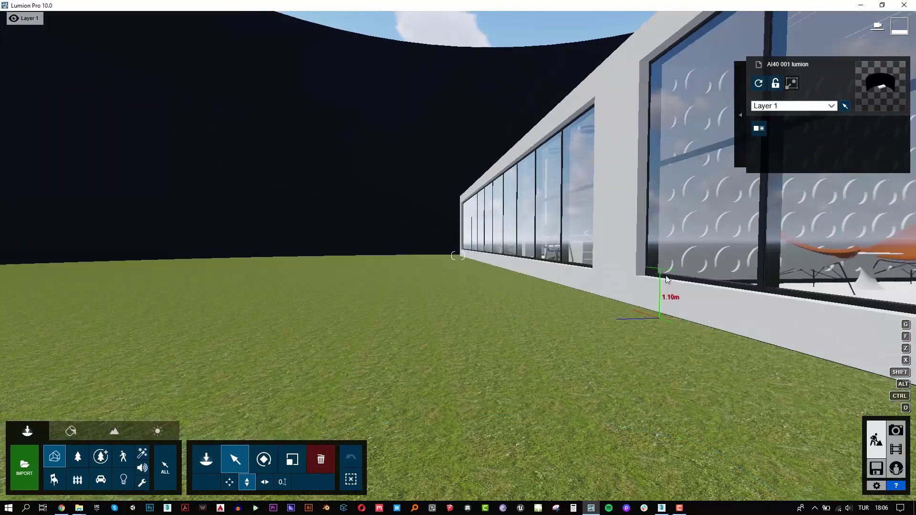
{"action": "left_click_drag", "start_coordinate": [659, 318], "coordinate": [655, 48]}
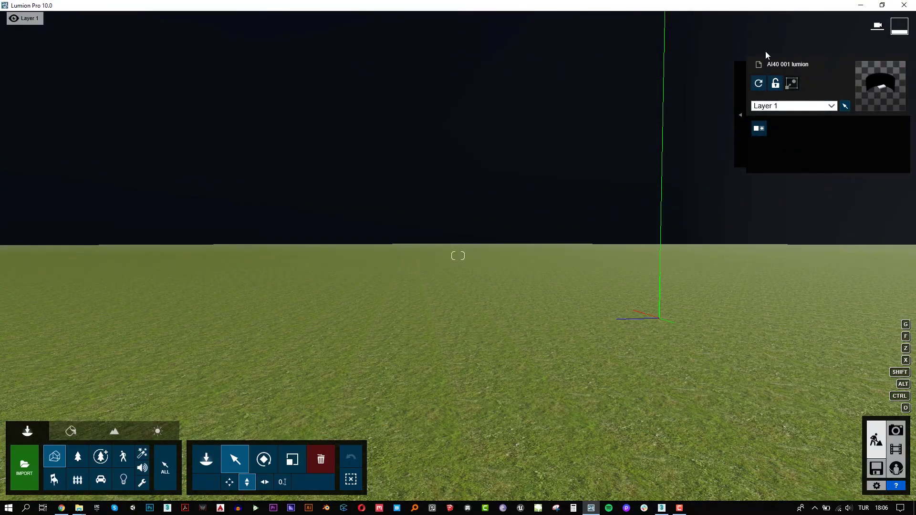
{"action": "right_click_drag", "start_coordinate": [765, 51], "coordinate": [765, 50]}
{"action": "right_click_drag", "start_coordinate": [458, 256], "coordinate": [458, 256]}
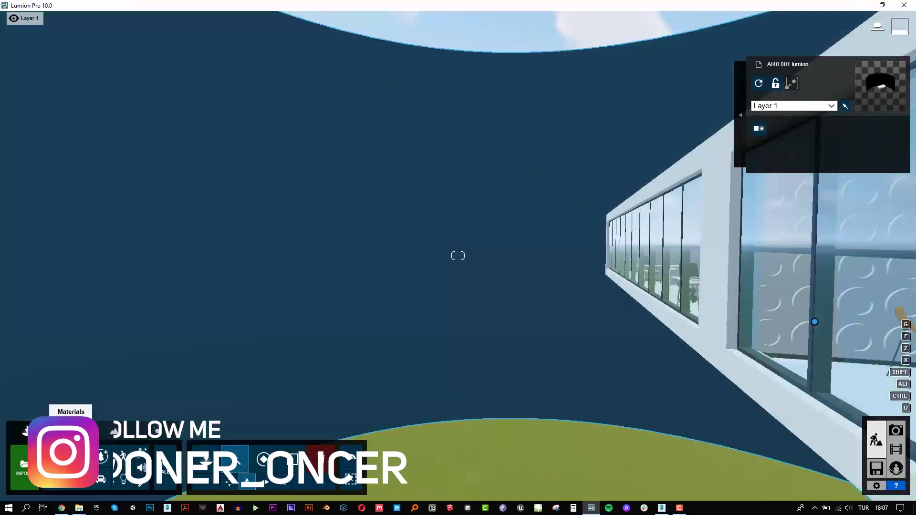
Step: Give the backdrop a Standard material with the city photo, zero colorization, no normal map, slight emissive
{"action": "left_click", "coordinate": [327, 241]}
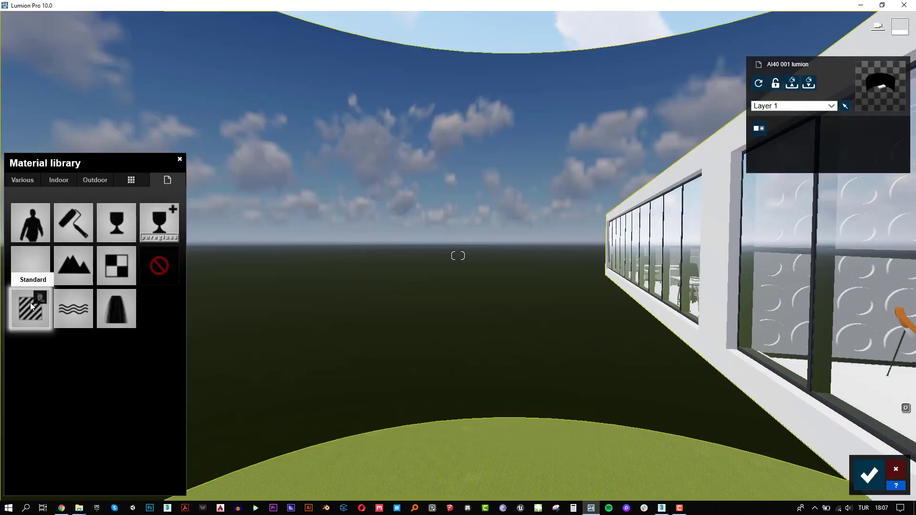
{"action": "left_click", "coordinate": [30, 302]}
{"action": "left_click", "coordinate": [91, 232]}
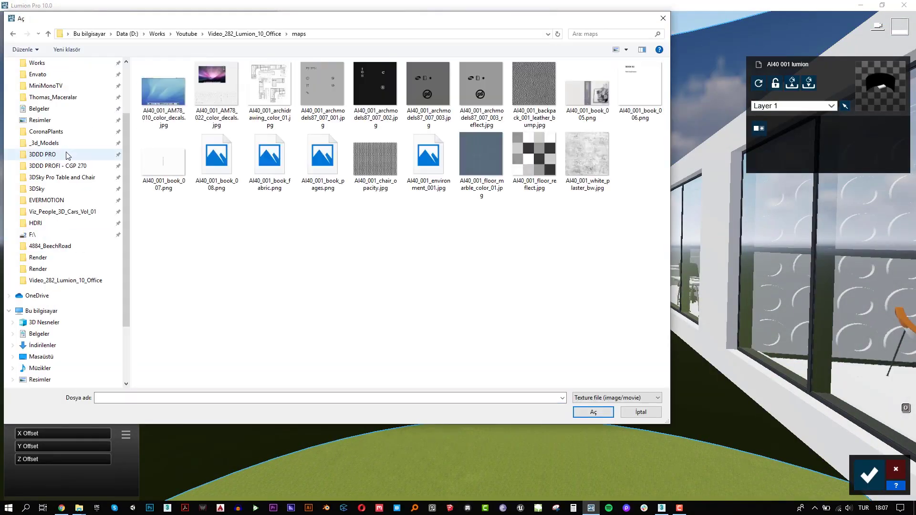
{"action": "double_click", "coordinate": [424, 180]}
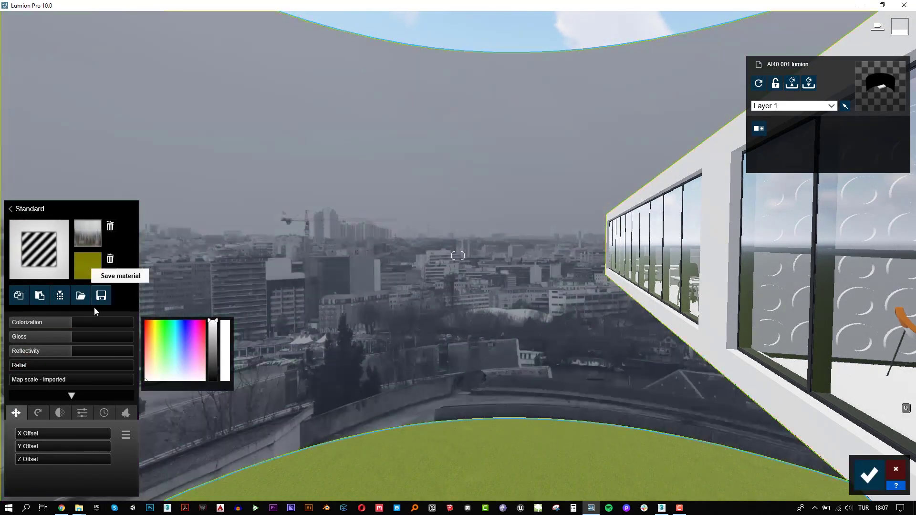
{"action": "mouse_move", "coordinate": [95, 322]}
{"action": "left_mouse_down"}
{"action": "mouse_move", "coordinate": [2, 329]}
{"action": "mouse_move", "coordinate": [2, 359]}
{"action": "left_mouse_up"}
{"action": "left_click", "coordinate": [110, 262]}
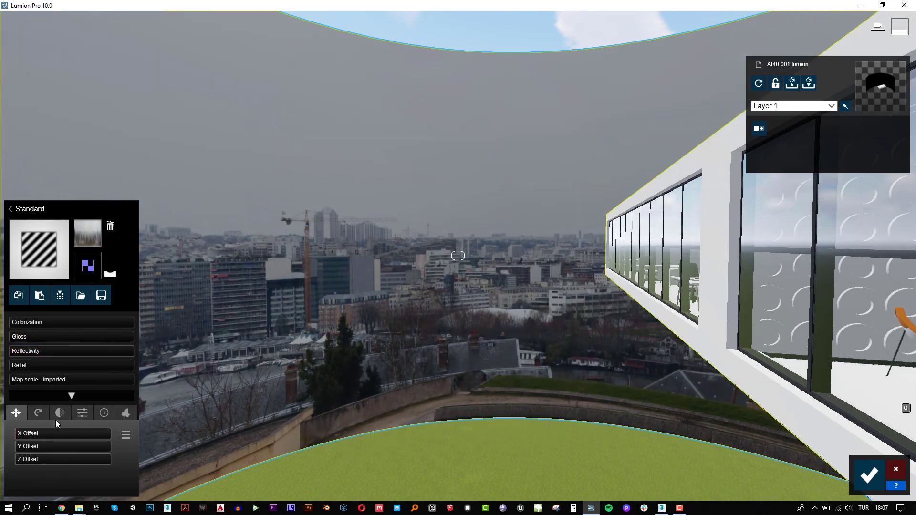
{"action": "left_click", "coordinate": [30, 436]}
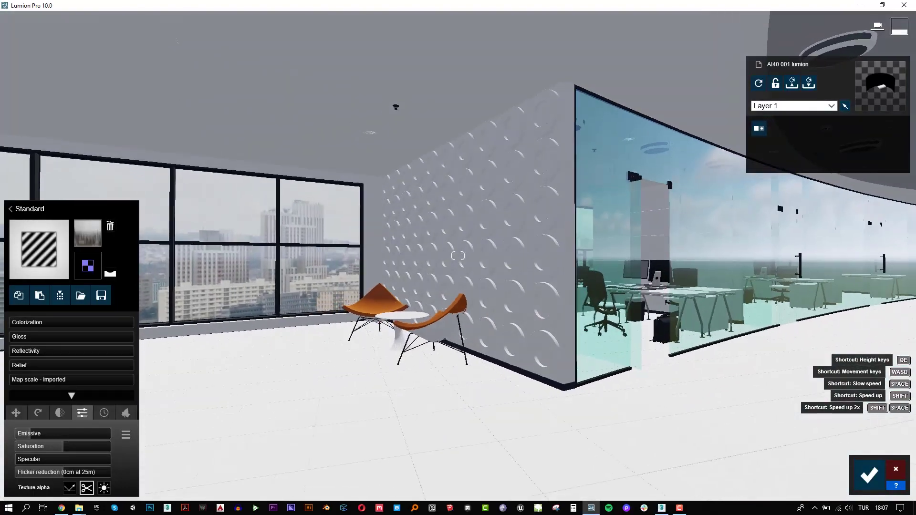
Step: Apply a Standard material to the floor using AI40_001_floor_reflect.jpg
{"action": "left_click", "coordinate": [10, 209]}
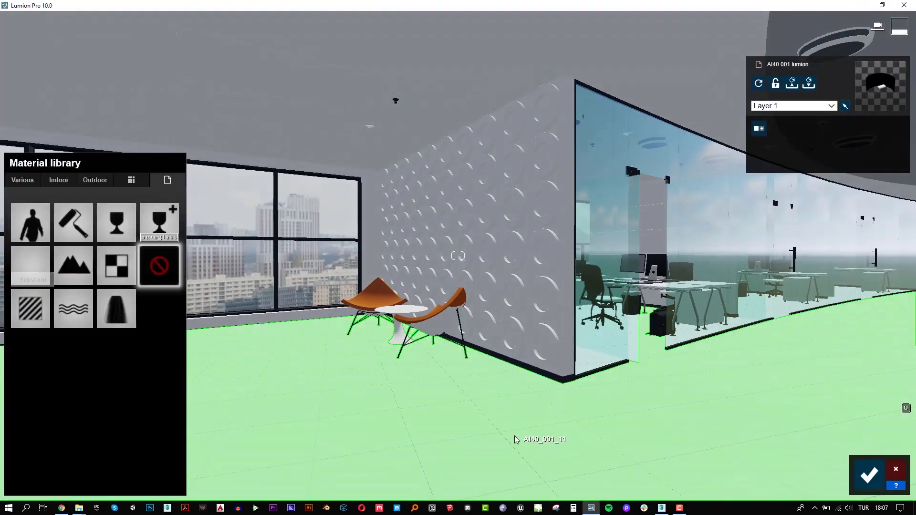
{"action": "left_click", "coordinate": [39, 324]}
{"action": "double_click", "coordinate": [539, 169]}
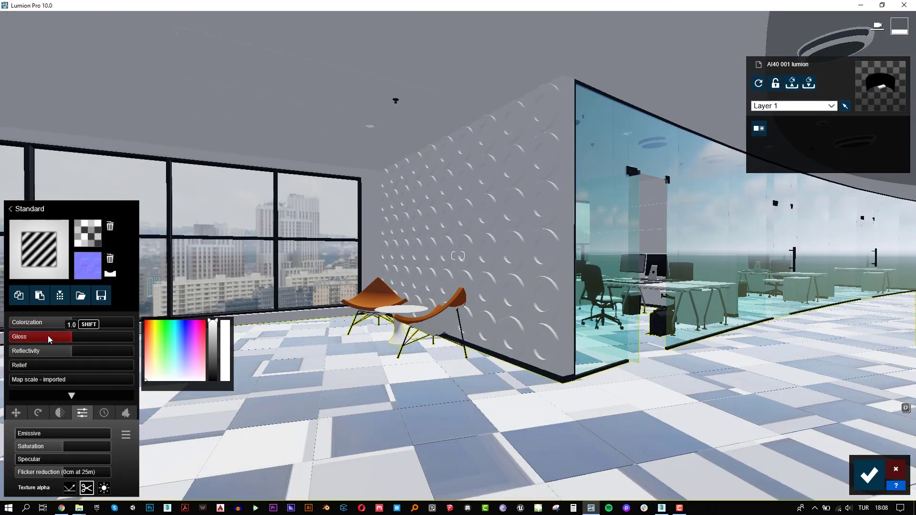
{"action": "left_click", "coordinate": [27, 353]}
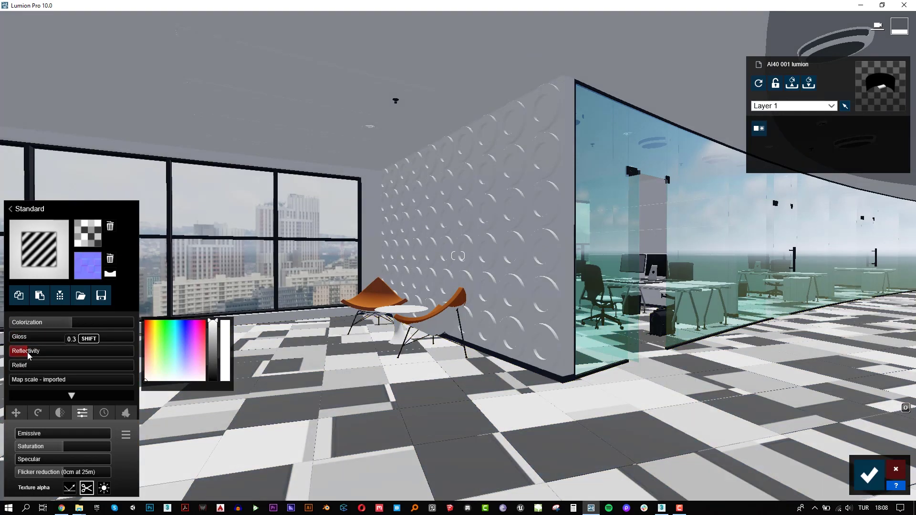
Step: Scale floor tiles to about 2.2, darken them to grey, raise reflectivity and confirm
{"action": "left_click", "coordinate": [41, 381]}
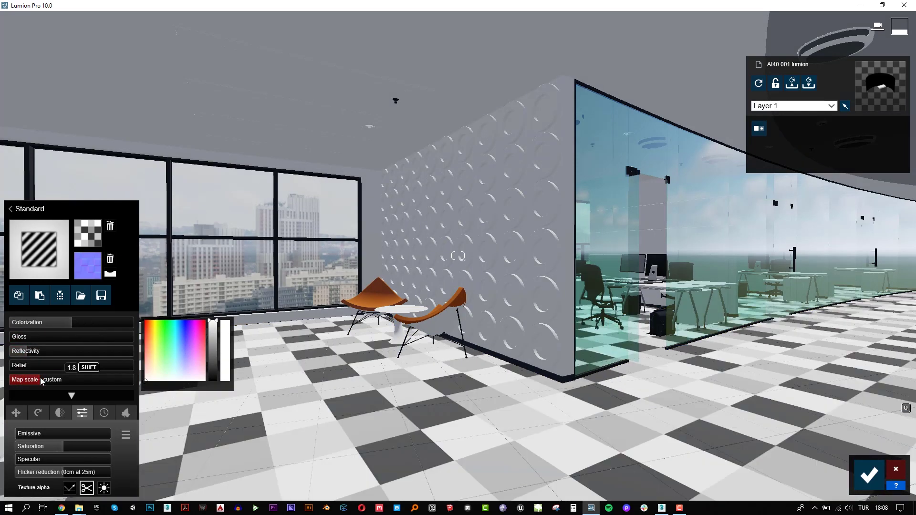
{"action": "left_click_drag", "start_coordinate": [41, 380], "coordinate": [41, 381]}
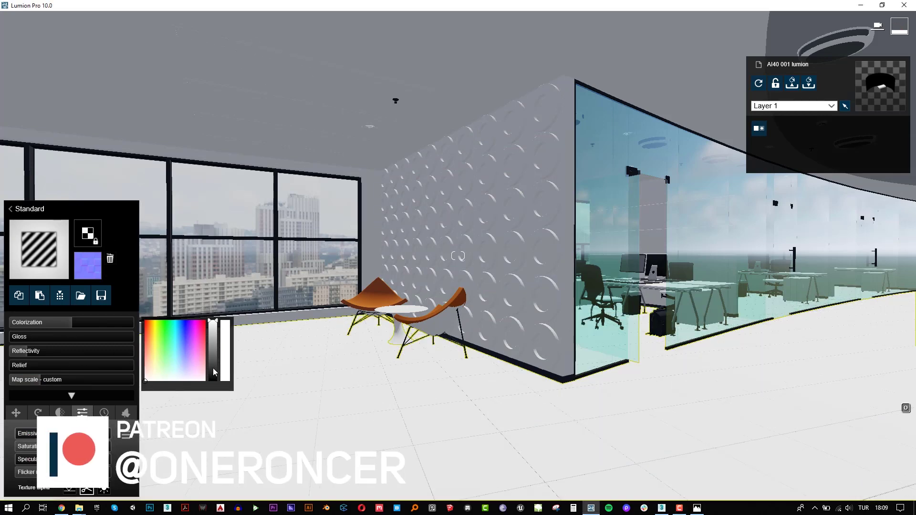
{"action": "left_click_drag", "start_coordinate": [213, 368], "coordinate": [216, 374]}
{"action": "mouse_move", "coordinate": [19, 352]}
{"action": "left_mouse_down"}
{"action": "mouse_move", "coordinate": [62, 353]}
{"action": "mouse_move", "coordinate": [39, 340]}
{"action": "left_mouse_up"}
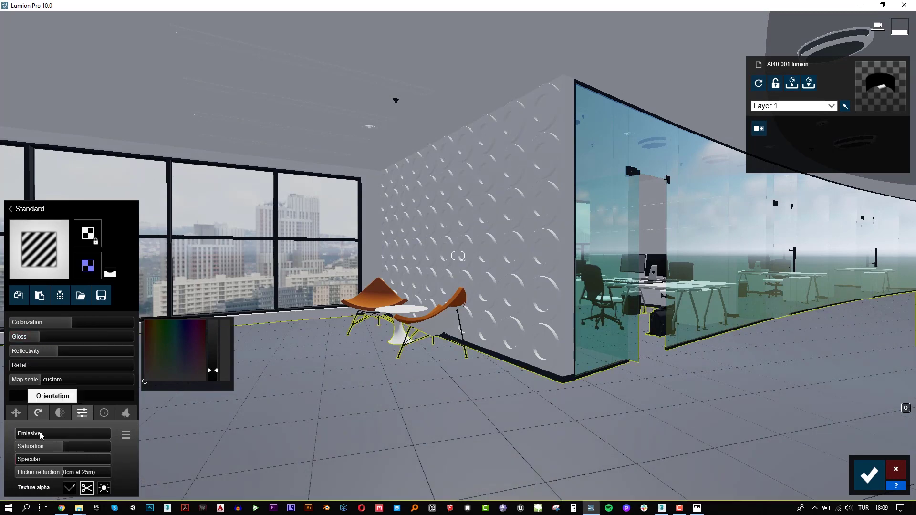
{"action": "left_click", "coordinate": [62, 414]}
{"action": "left_click", "coordinate": [104, 413]}
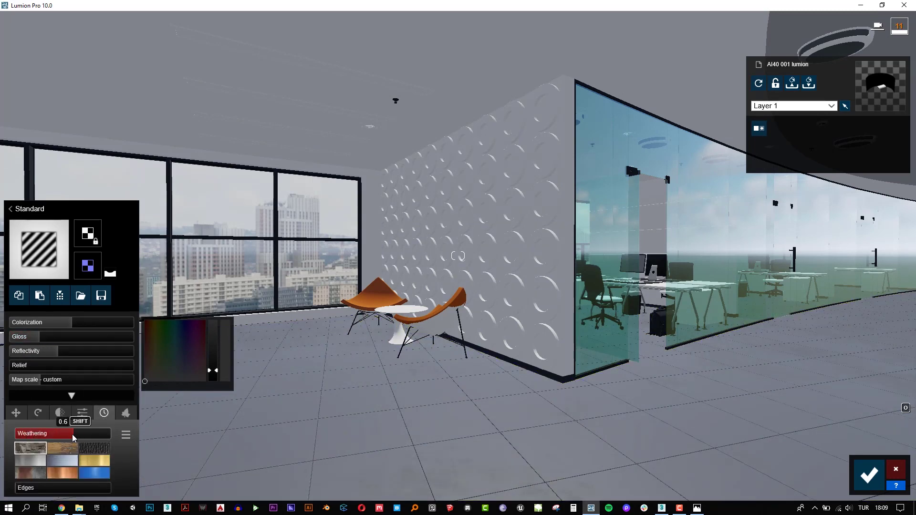
{"action": "left_click", "coordinate": [868, 461]}
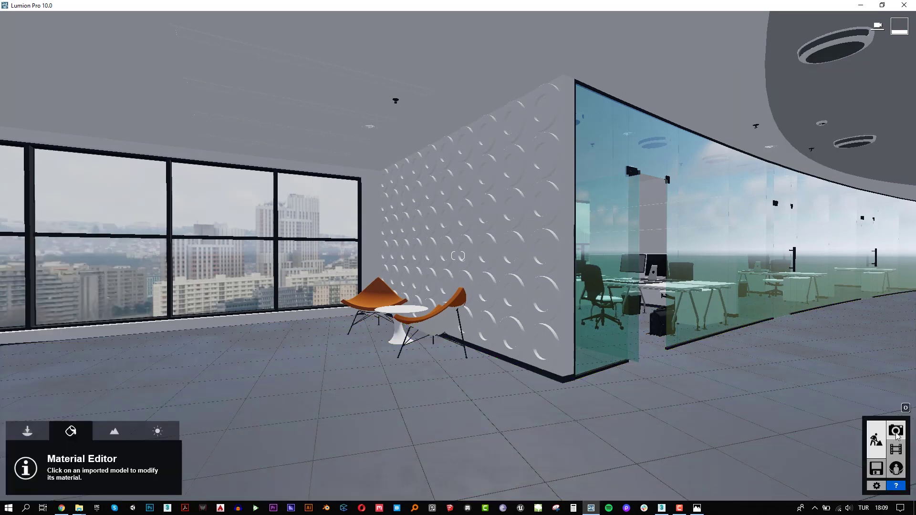
Step: Enter photo mode for photo 1, move into the office and apply the Realistic style
{"action": "left_click", "coordinate": [895, 431]}
{"action": "left_click", "coordinate": [81, 433]}
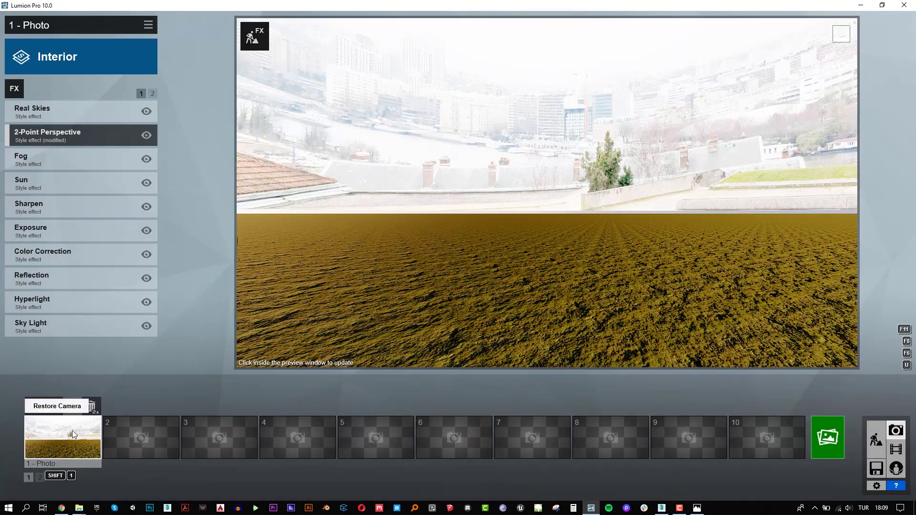
{"action": "left_click", "coordinate": [533, 221]}
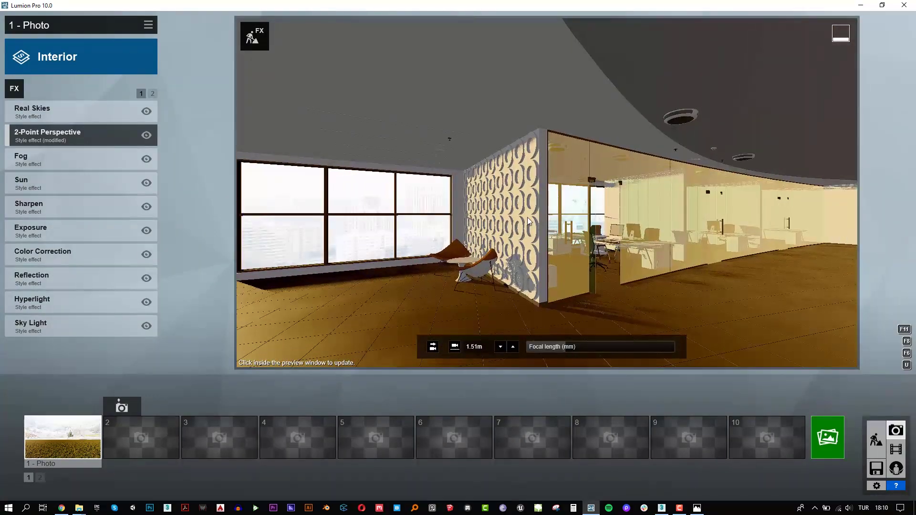
{"action": "right_click_drag", "start_coordinate": [528, 217], "coordinate": [547, 192]}
{"action": "left_click", "coordinate": [81, 56]}
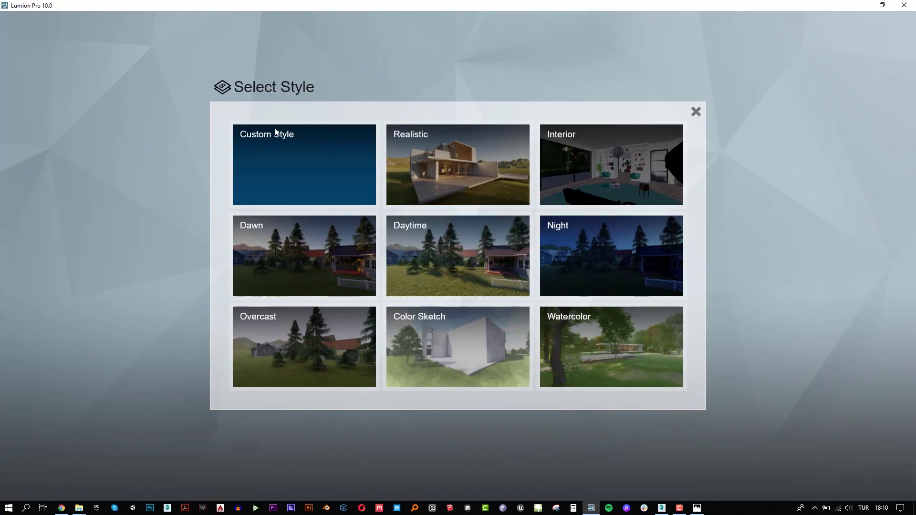
{"action": "left_click", "coordinate": [422, 161]}
Step: Lower the camera to about 0.96 m with a wider focal length framing the ring wall, and store it
{"action": "left_click", "coordinate": [43, 407]}
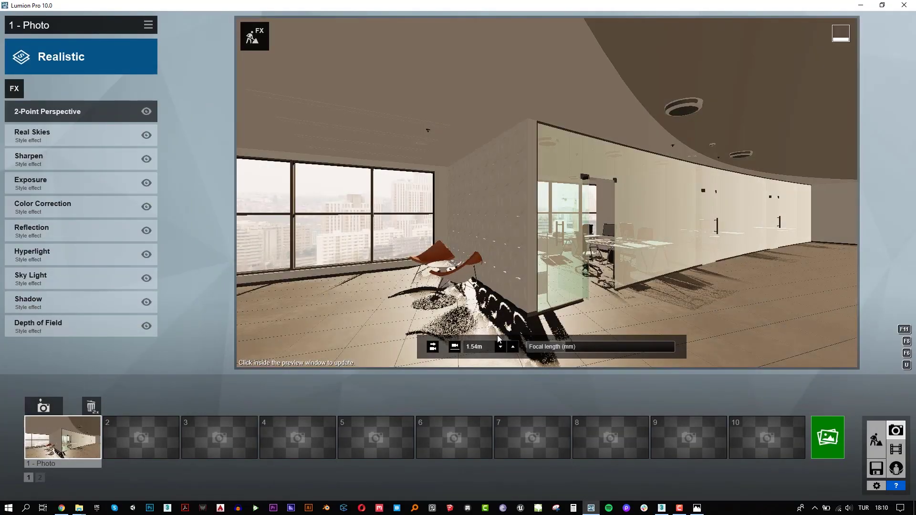
{"action": "left_click", "coordinate": [499, 347]}
{"action": "left_click_drag", "start_coordinate": [595, 348], "coordinate": [586, 350]}
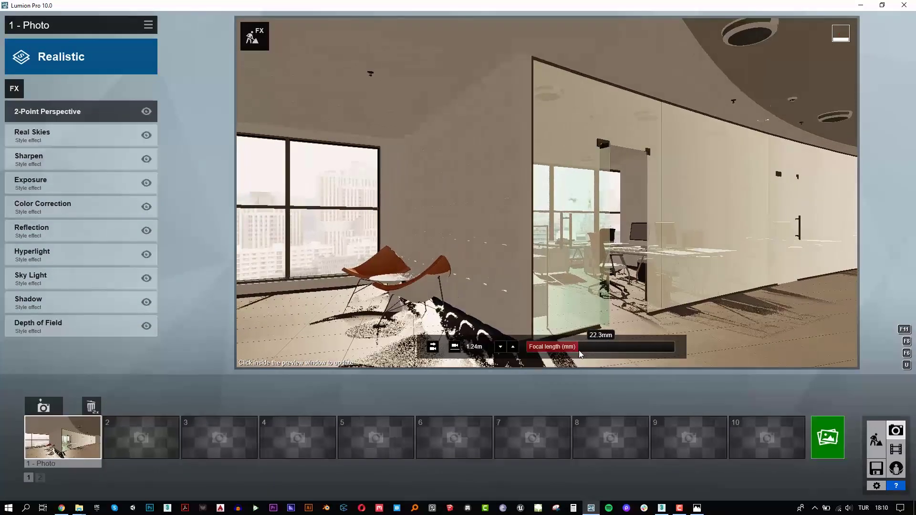
{"action": "left_click", "coordinate": [500, 347]}
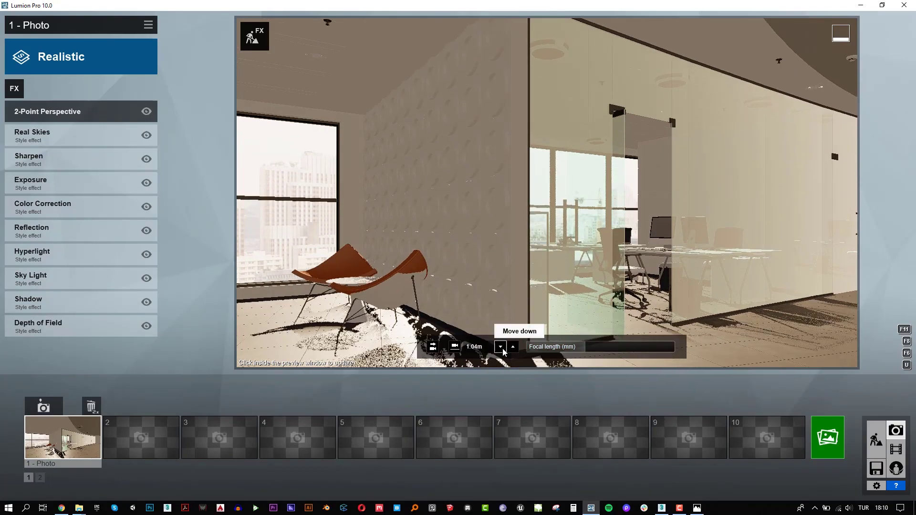
{"action": "left_click_drag", "start_coordinate": [586, 347], "coordinate": [581, 347]}
{"action": "mouse_move", "coordinate": [548, 191]}
{"action": "right_mouse_down"}
{"action": "mouse_move", "coordinate": [535, 201]}
{"action": "mouse_move", "coordinate": [543, 193]}
{"action": "right_mouse_up"}
{"action": "left_click", "coordinate": [44, 407]}
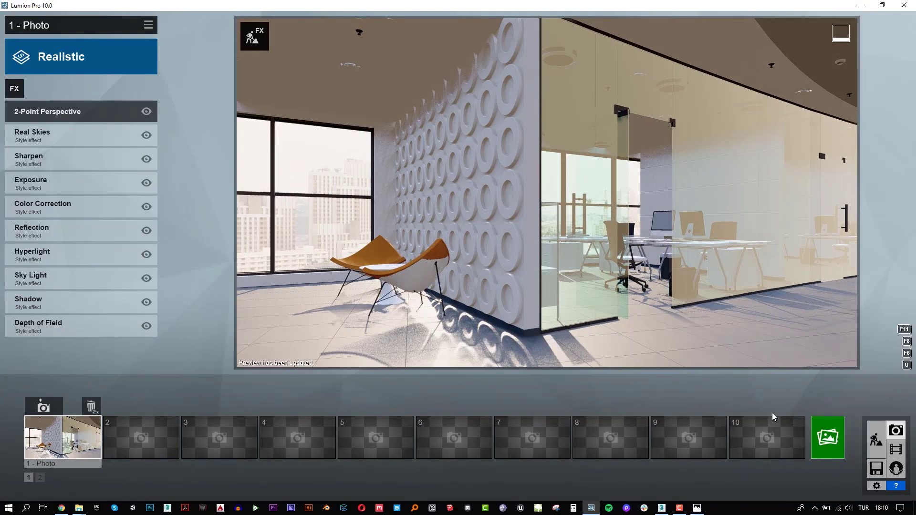
{"action": "left_click", "coordinate": [840, 451]}
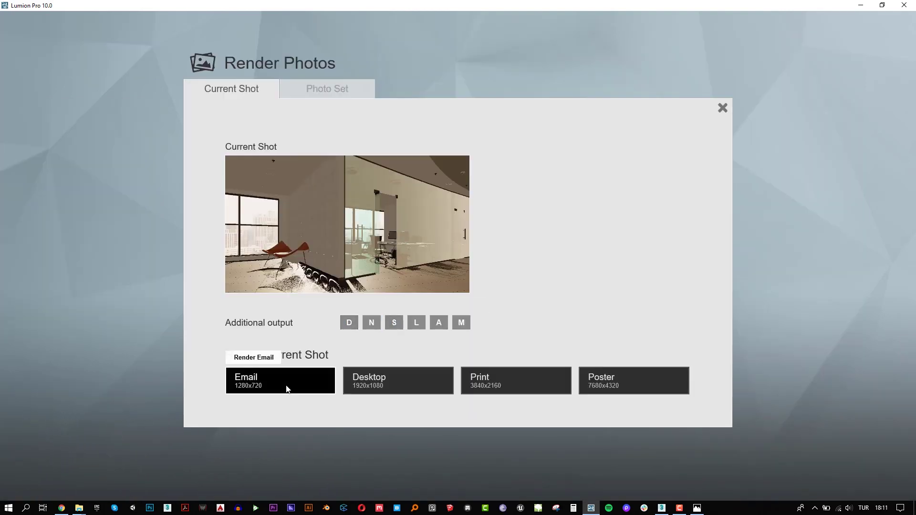
Step: Render photo 1 as a 1280x720 Email-size JPG
{"action": "left_click", "coordinate": [285, 384]}
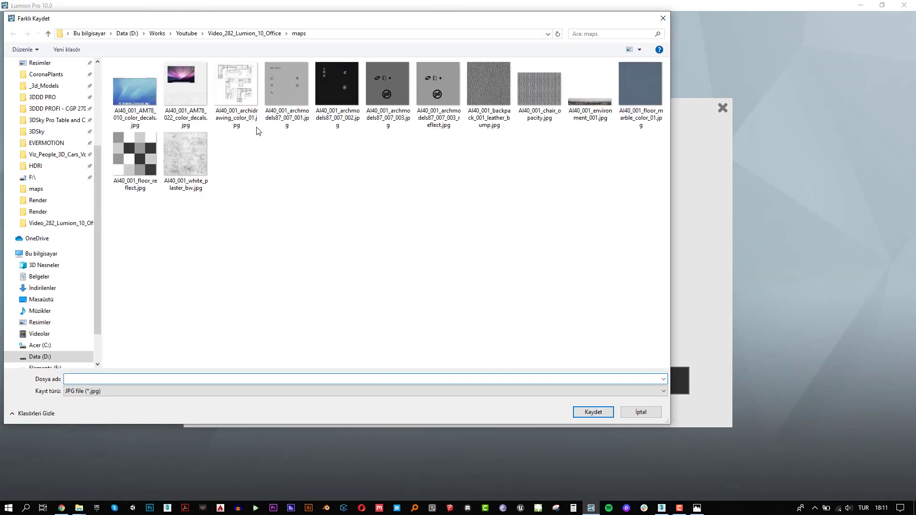
{"action": "type", "text": "1"}
{"action": "key", "text": "Return"}
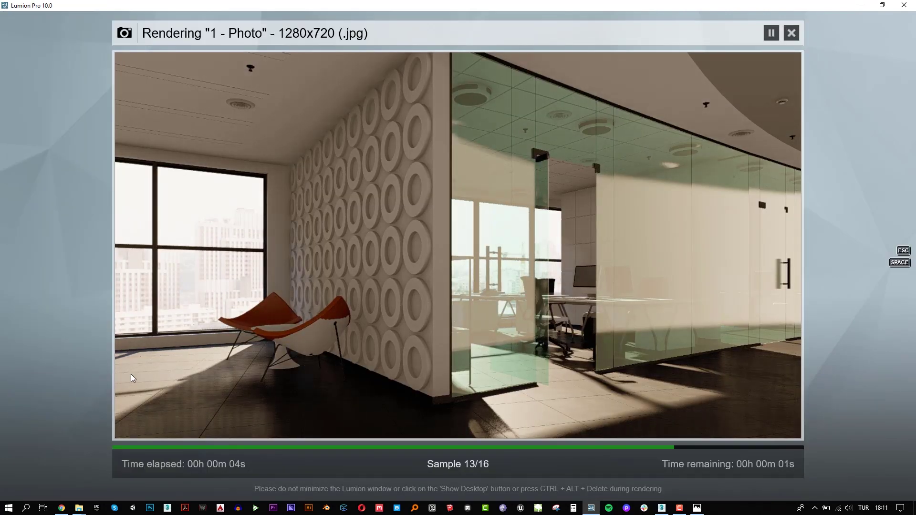
{"action": "left_click", "coordinate": [721, 432]}
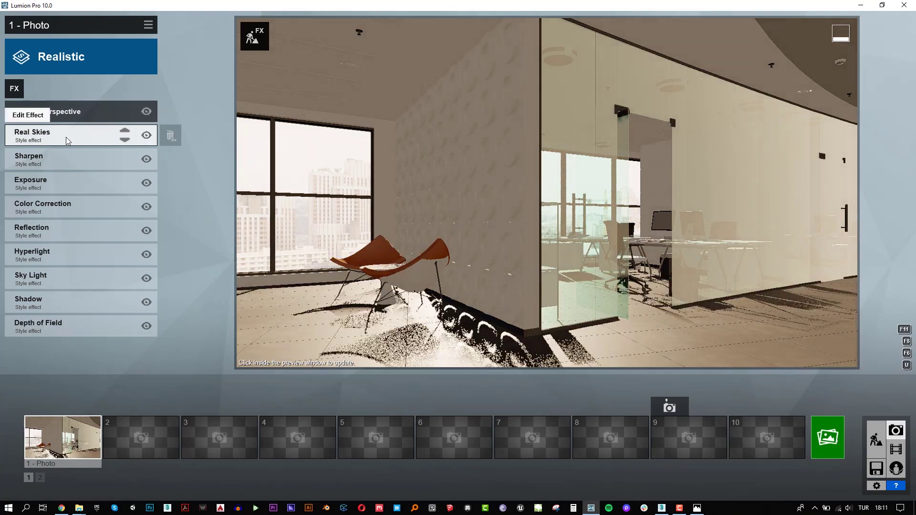
Step: Add the Overcast 2 real sky with heading -129.7° and re-render at 1280x720
{"action": "left_click", "coordinate": [66, 138]}
{"action": "left_click_drag", "start_coordinate": [57, 168], "coordinate": [44, 169]}
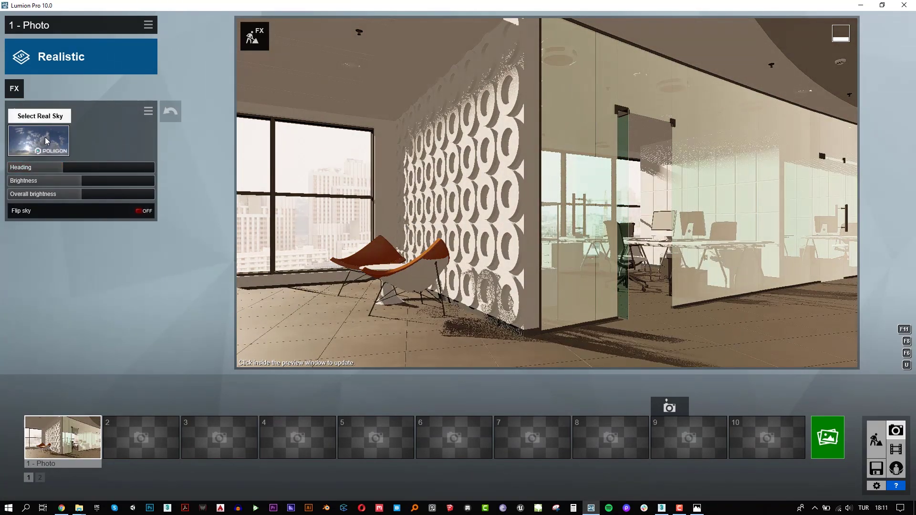
{"action": "left_click", "coordinate": [45, 137]}
{"action": "left_click", "coordinate": [452, 101]}
{"action": "left_click", "coordinate": [467, 190]}
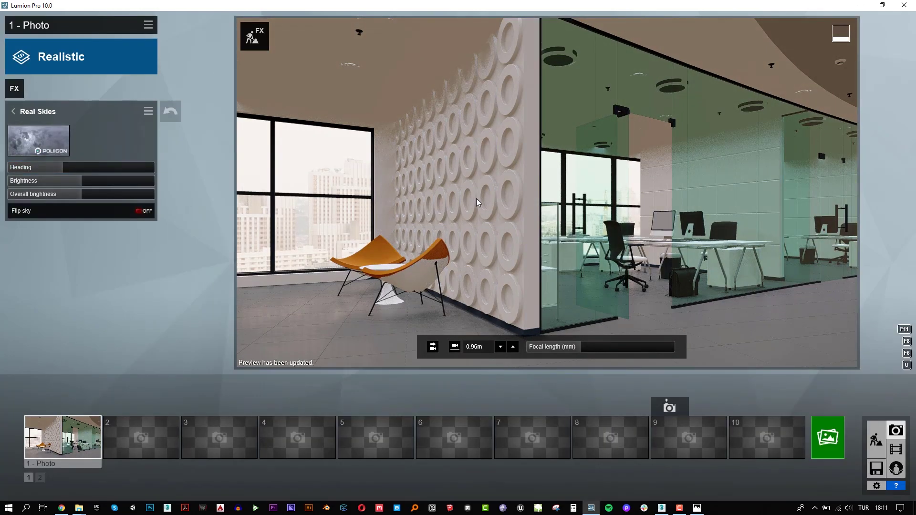
{"action": "left_click", "coordinate": [827, 437]}
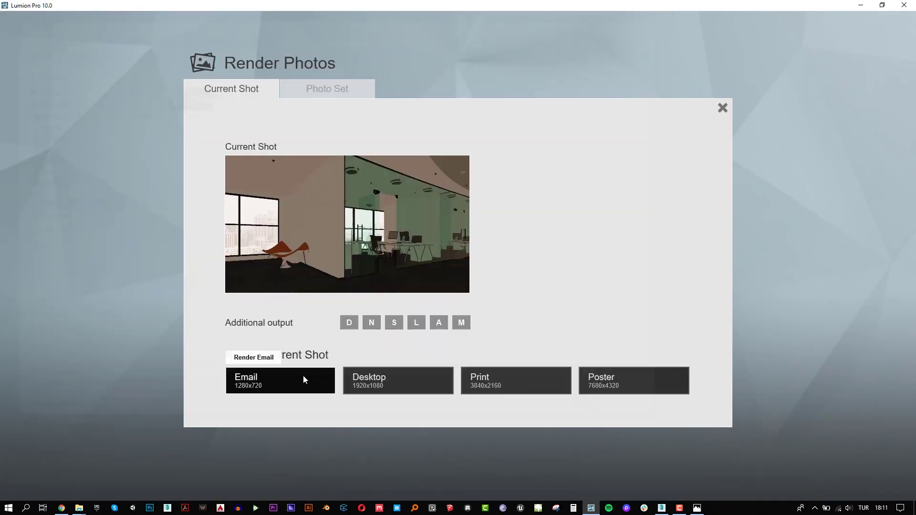
{"action": "left_click", "coordinate": [303, 379]}
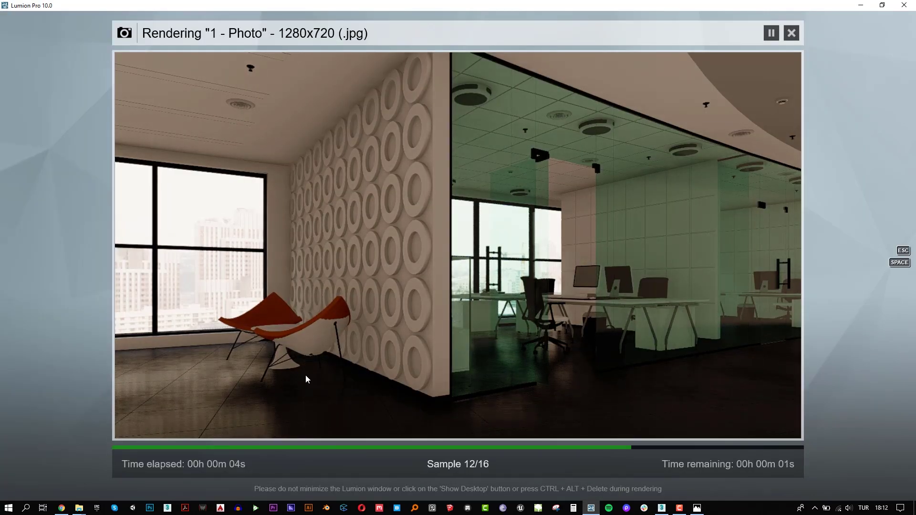
{"action": "key", "text": "Escape"}
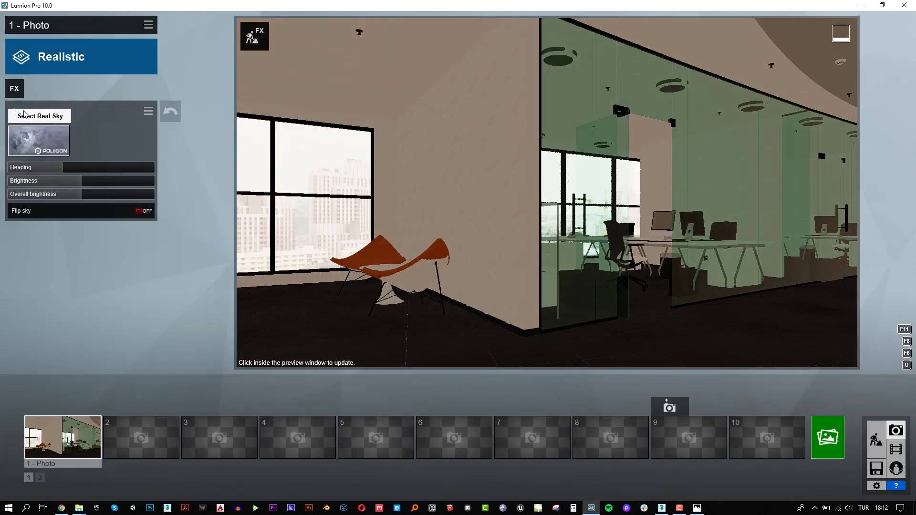
Step: Switch photo 1 to the Interior style and render it at 1280x720
{"action": "left_click", "coordinate": [61, 56]}
{"action": "left_click", "coordinate": [605, 165]}
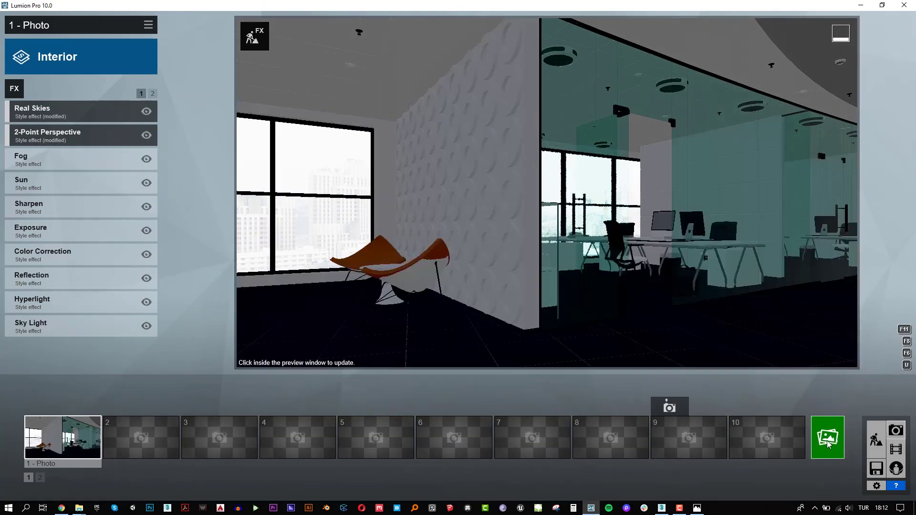
{"action": "left_click", "coordinate": [828, 444]}
{"action": "left_click", "coordinate": [301, 381]}
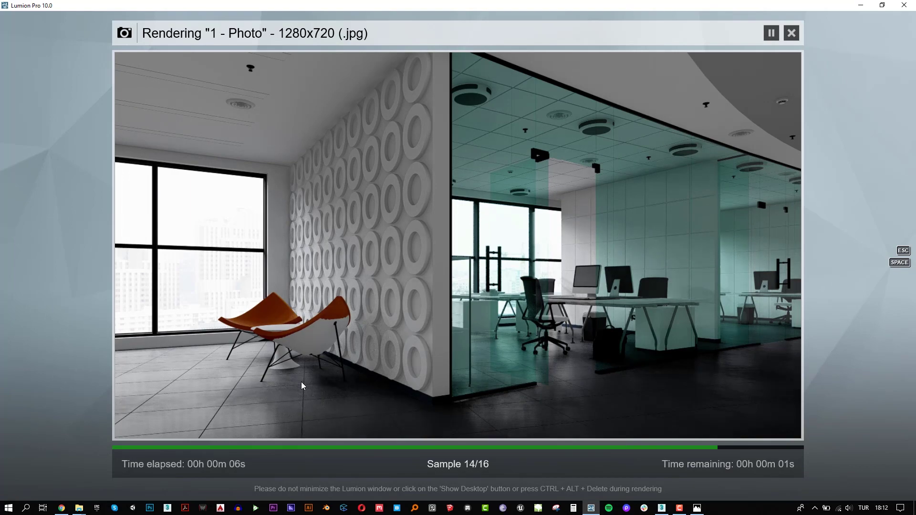
{"action": "key", "text": "Escape"}
Step: Raise the photo camera slightly to about 1.19 m, then return to build mode's Utilities library
{"action": "left_click", "coordinate": [511, 352]}
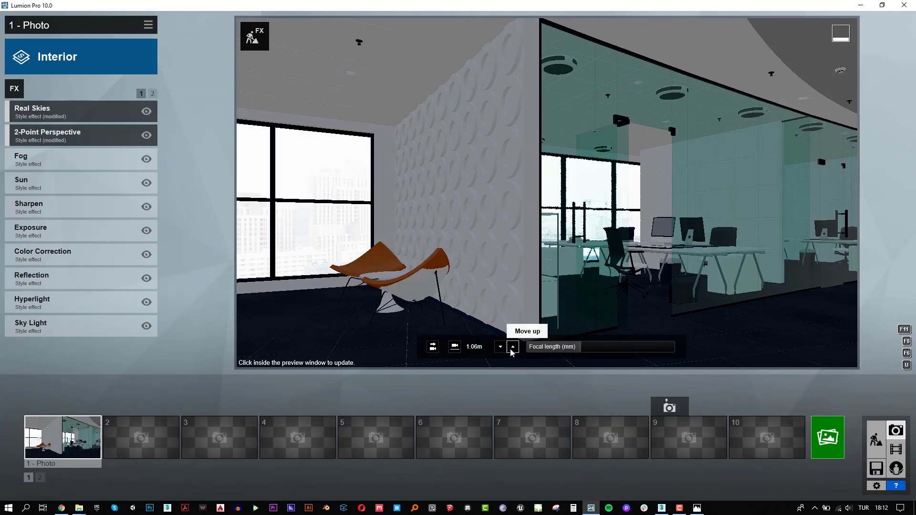
{"action": "key", "text": "w"}
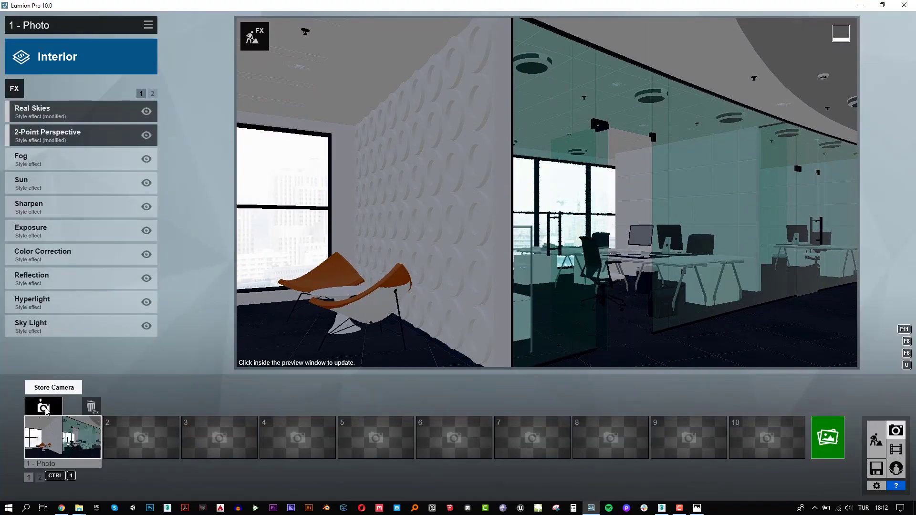
{"action": "left_click", "coordinate": [876, 438]}
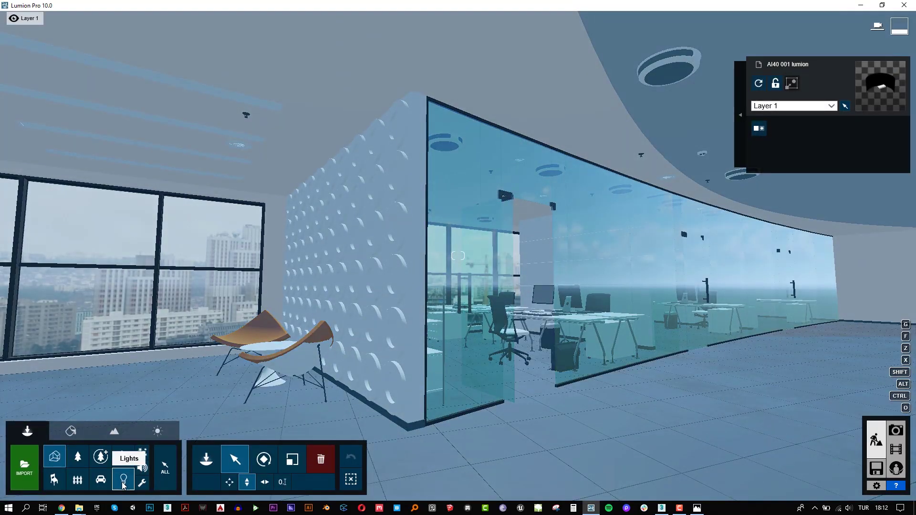
{"action": "left_click", "coordinate": [142, 483]}
Step: Place a reflection control sphere in front of the glass office and select the lounge chair's material
{"action": "left_click", "coordinate": [159, 134]}
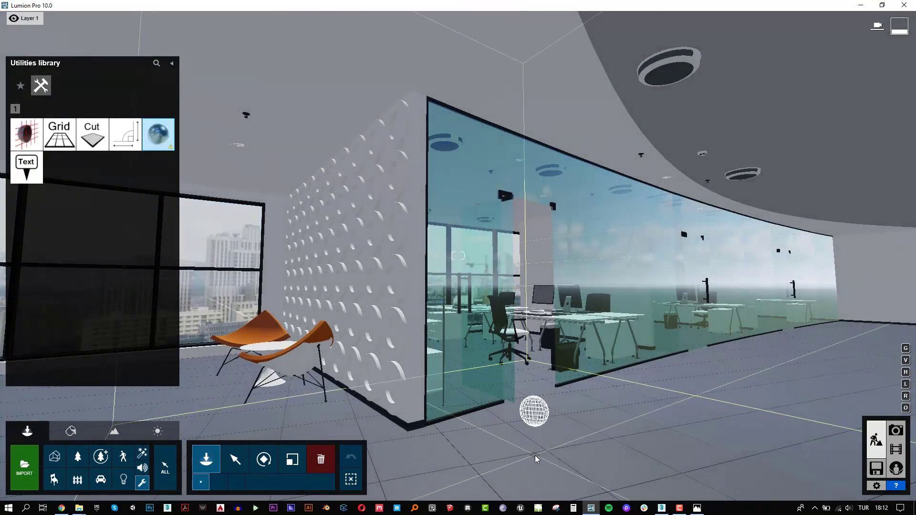
{"action": "left_click", "coordinate": [536, 459]}
{"action": "left_click", "coordinate": [71, 431]}
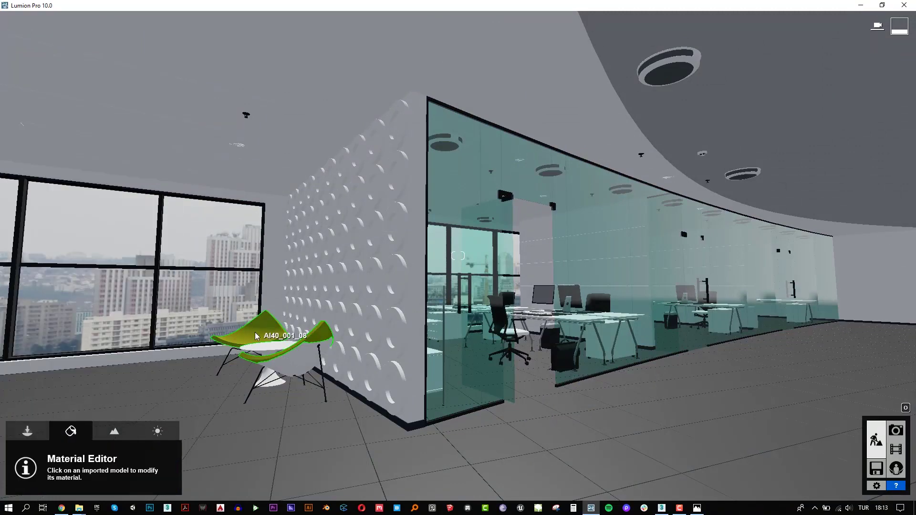
{"action": "left_click", "coordinate": [257, 330]}
Step: Give the chair a gold-tinted Standard material at Colorization 0.8, and the wall a white Standard material
{"action": "left_click", "coordinate": [30, 307]}
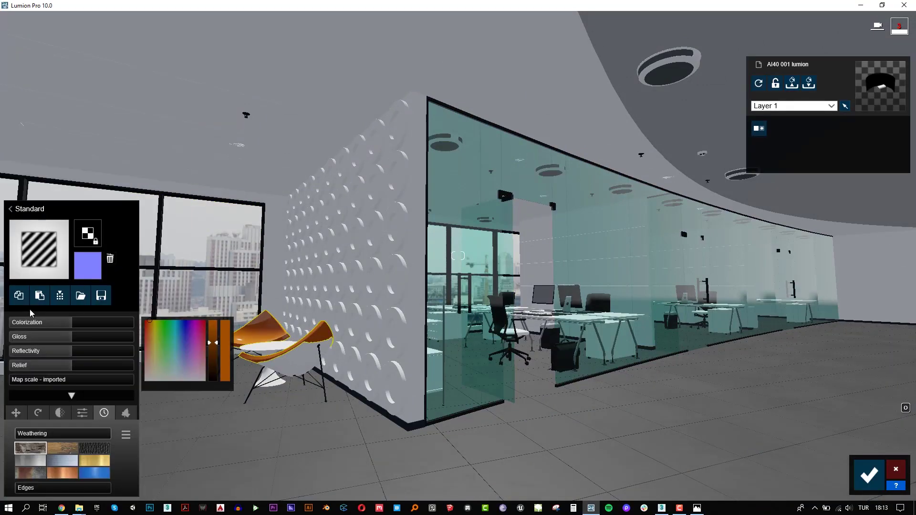
{"action": "left_click", "coordinate": [91, 236]}
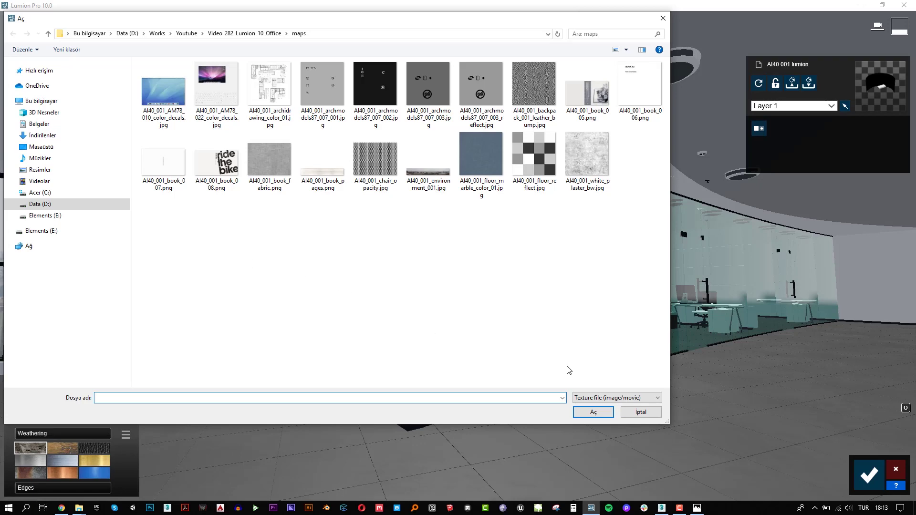
{"action": "left_click", "coordinate": [641, 413]}
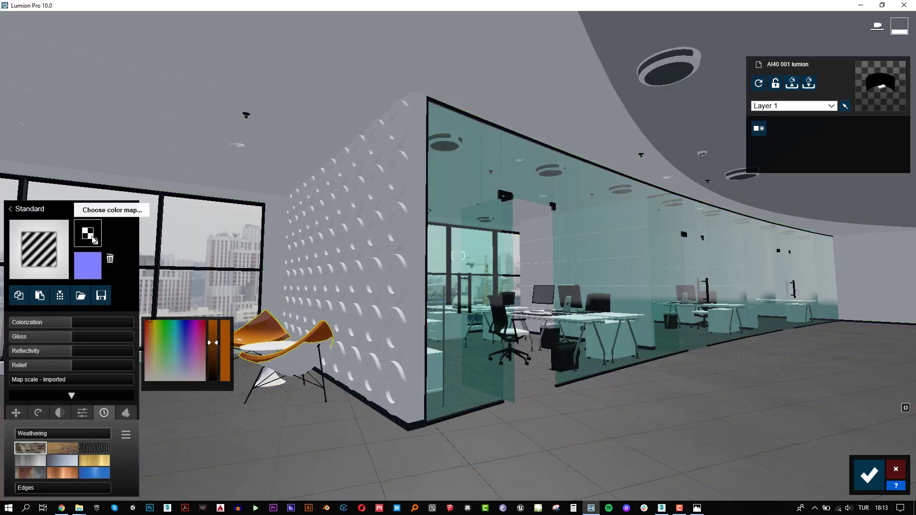
{"action": "left_click", "coordinate": [174, 349]}
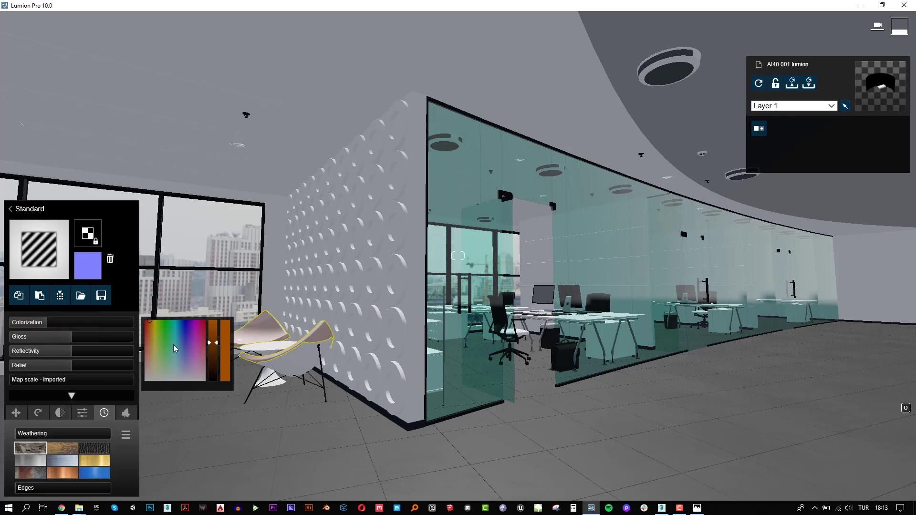
{"action": "left_click", "coordinate": [152, 324]}
{"action": "mouse_move", "coordinate": [39, 351]}
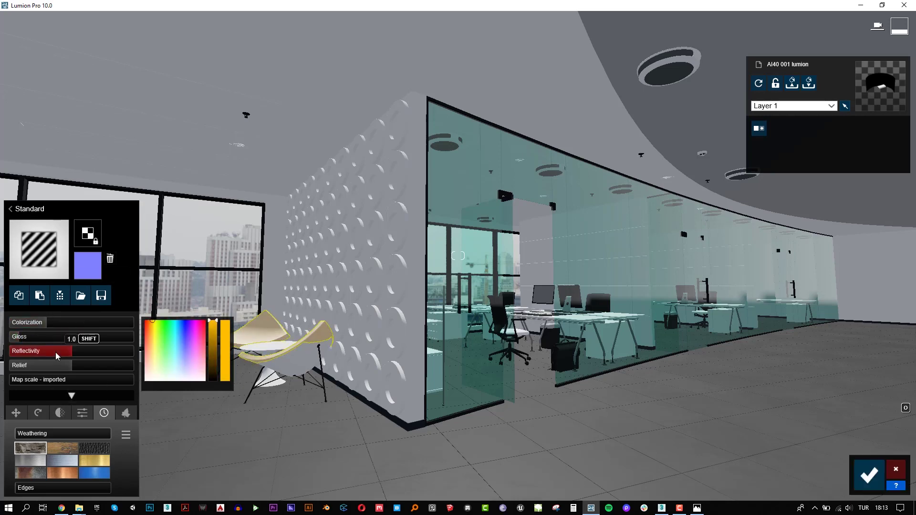
{"action": "left_click", "coordinate": [103, 321]}
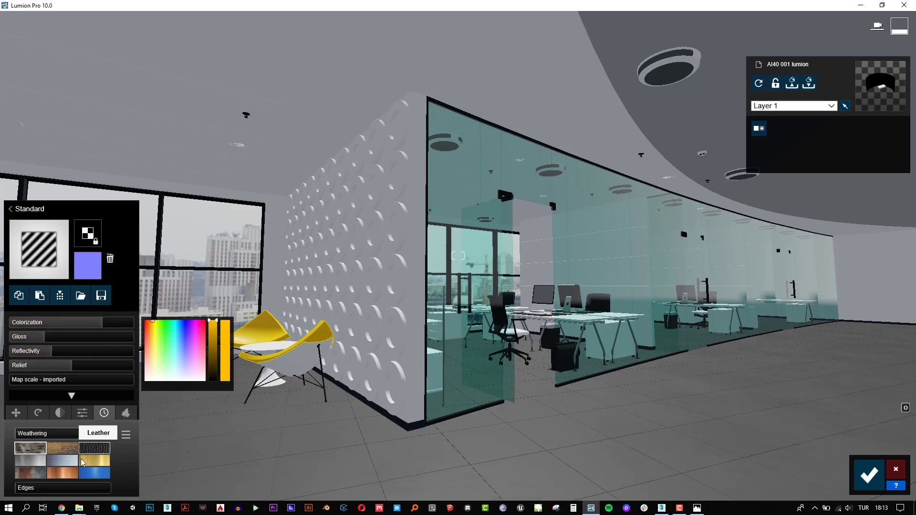
{"action": "left_click", "coordinate": [402, 276]}
{"action": "left_click", "coordinate": [21, 313]}
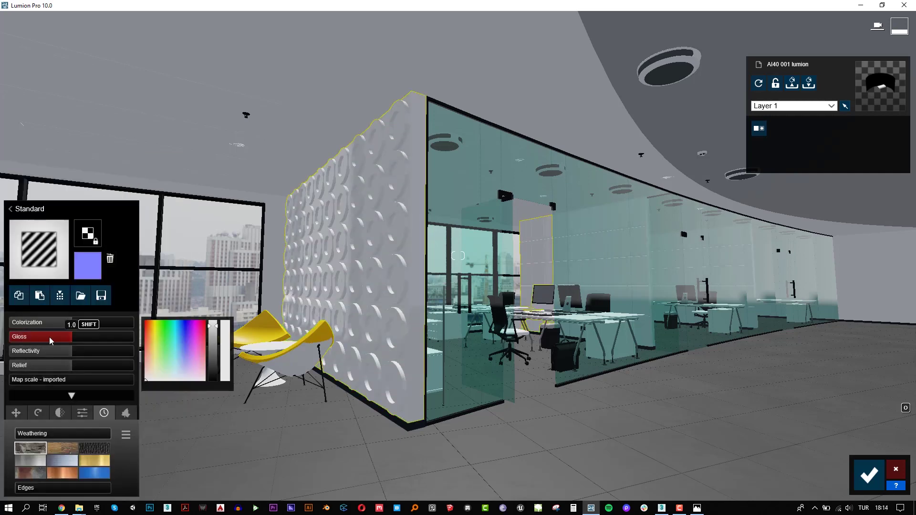
Step: Lower the wall's gloss and give the floor a Standard material
{"action": "left_click_drag", "start_coordinate": [49, 337], "coordinate": [46, 337]}
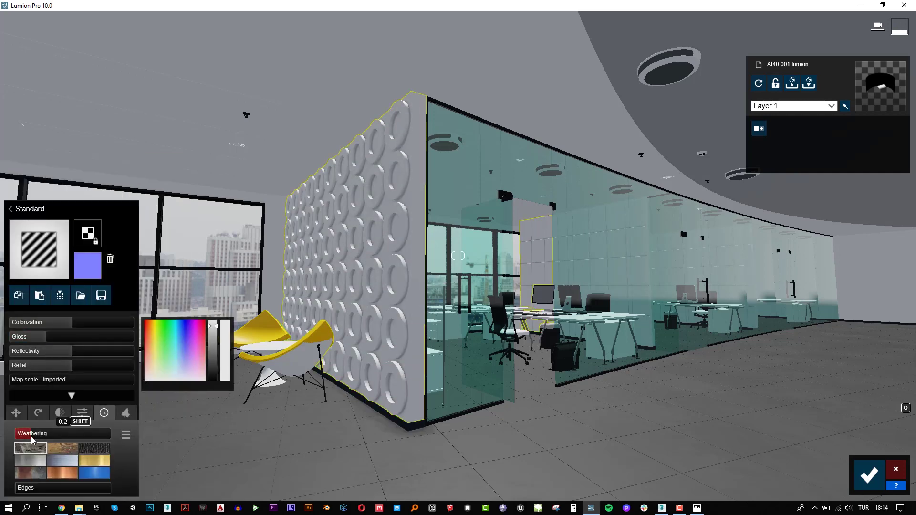
{"action": "left_click", "coordinate": [662, 77]}
{"action": "left_click", "coordinate": [65, 181]}
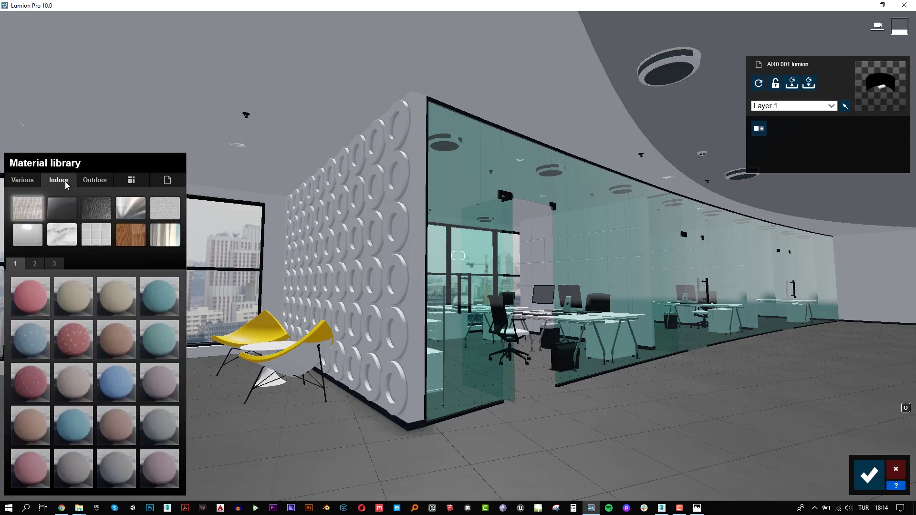
{"action": "left_click", "coordinate": [59, 209]}
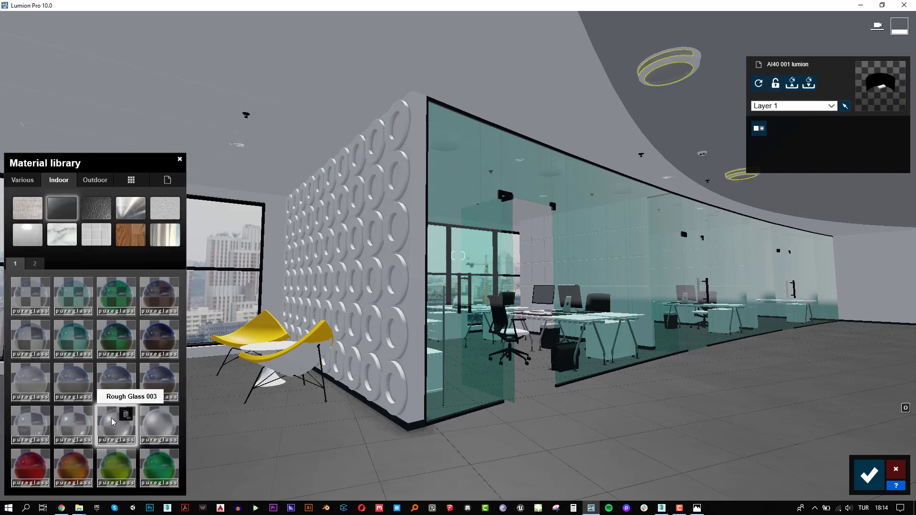
{"action": "left_click", "coordinate": [425, 469]}
Step: Load a custom colour texture on the floor with gloss 0.8, and confirm the materials
{"action": "left_click", "coordinate": [87, 233]}
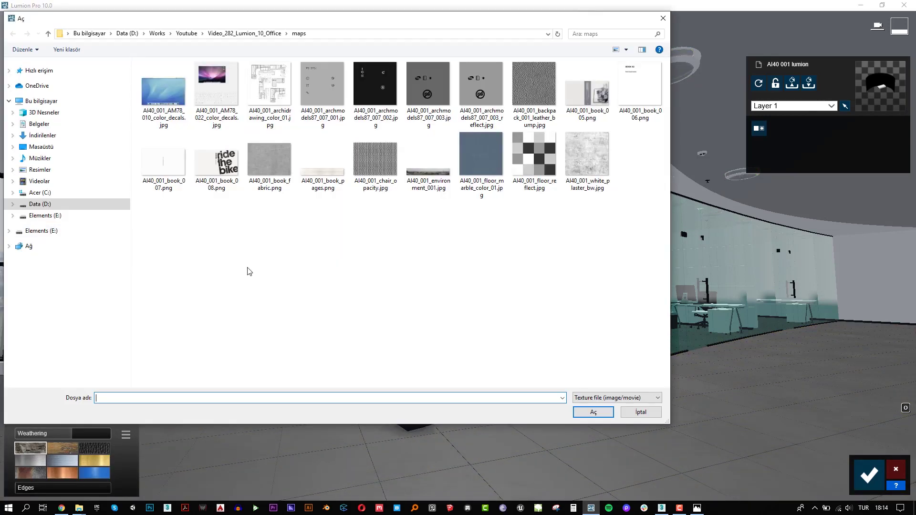
{"action": "double_click", "coordinate": [588, 167]}
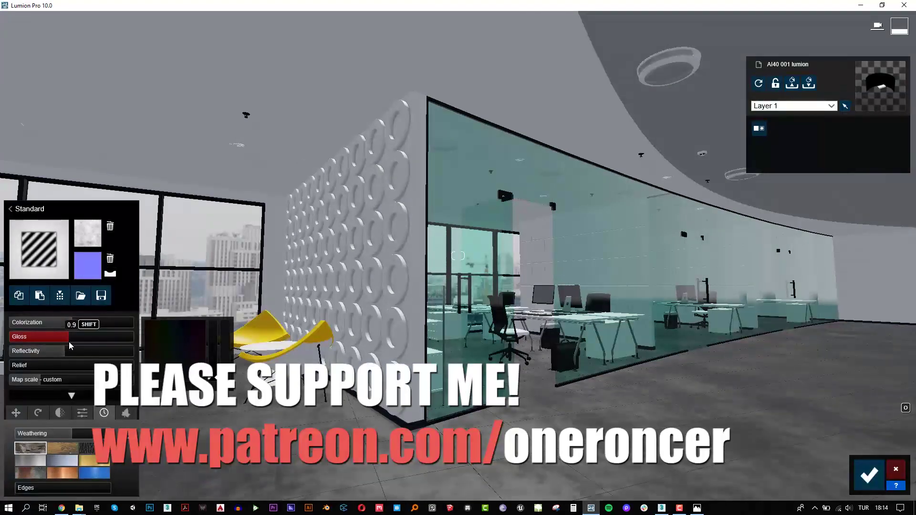
{"action": "left_click_drag", "start_coordinate": [81, 342], "coordinate": [59, 341]}
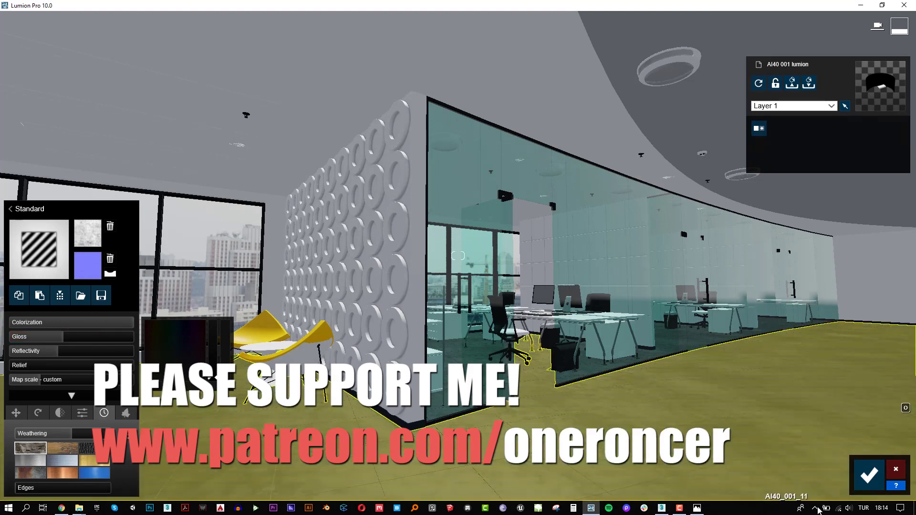
{"action": "left_click", "coordinate": [865, 482]}
{"action": "left_click", "coordinate": [897, 431]}
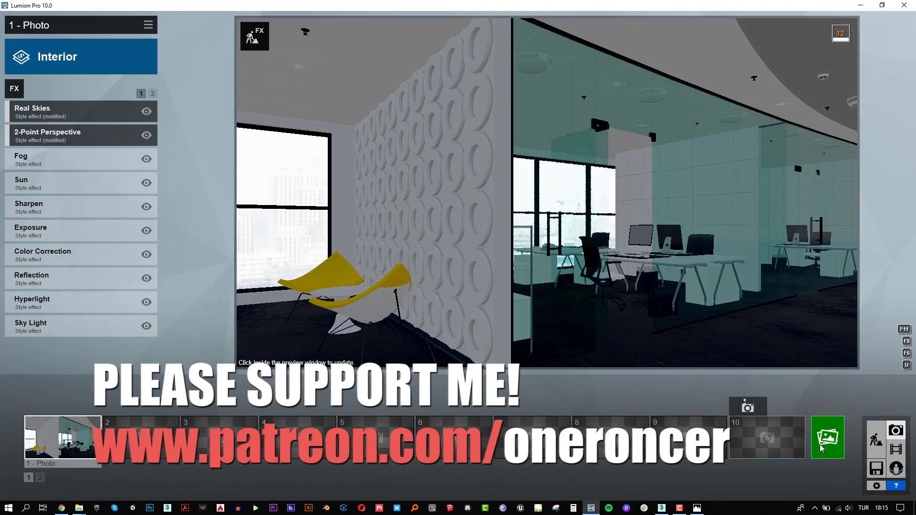
Step: Render 1 - Photo as a 1280x720 Email-size JPG, then return to material editing
{"action": "left_click", "coordinate": [828, 434]}
{"action": "left_click", "coordinate": [248, 379]}
{"action": "left_click", "coordinate": [596, 352]}
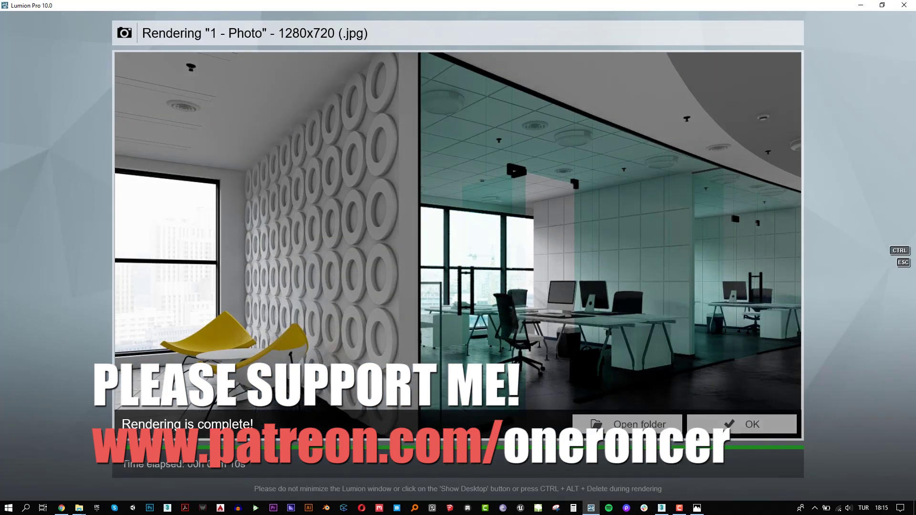
{"action": "left_click", "coordinate": [754, 424]}
{"action": "left_click", "coordinate": [876, 439]}
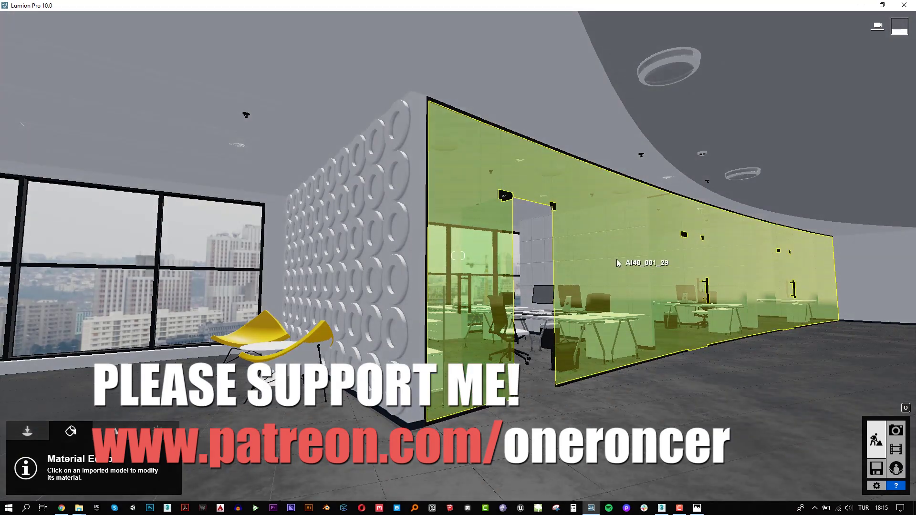
Step: Apply Interior Glass 002 to the glass partition with a pale, near-white tint
{"action": "left_click", "coordinate": [617, 259]}
{"action": "left_click", "coordinate": [83, 321]}
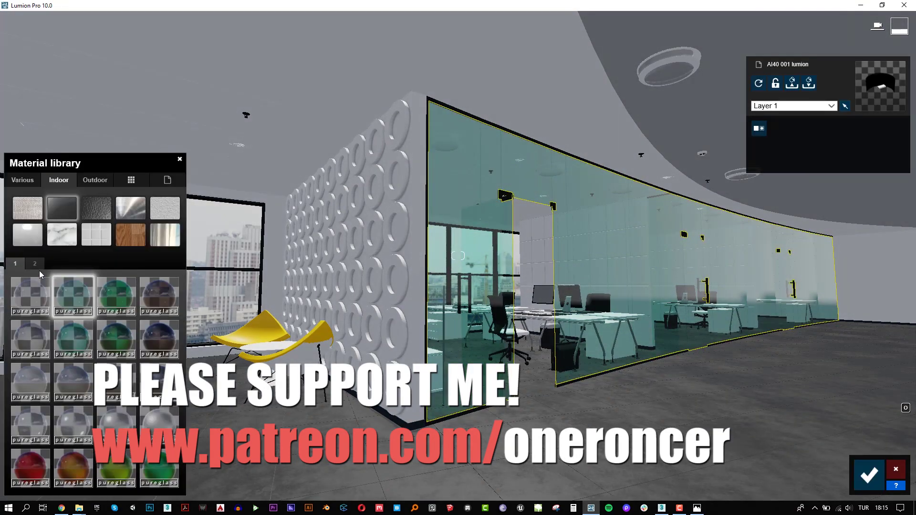
{"action": "left_click", "coordinate": [74, 291]}
{"action": "left_click", "coordinate": [52, 357]}
{"action": "left_click", "coordinate": [60, 385]}
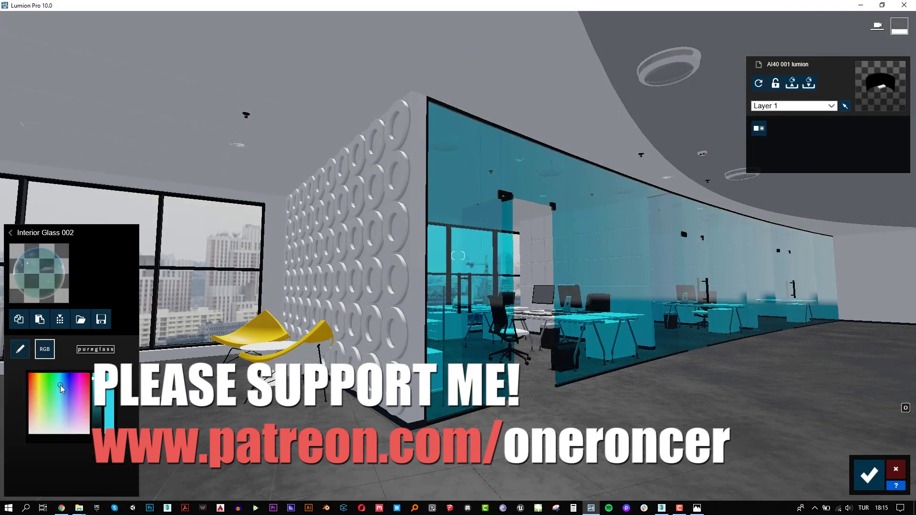
{"action": "left_click", "coordinate": [56, 418]}
{"action": "left_click", "coordinate": [56, 428]}
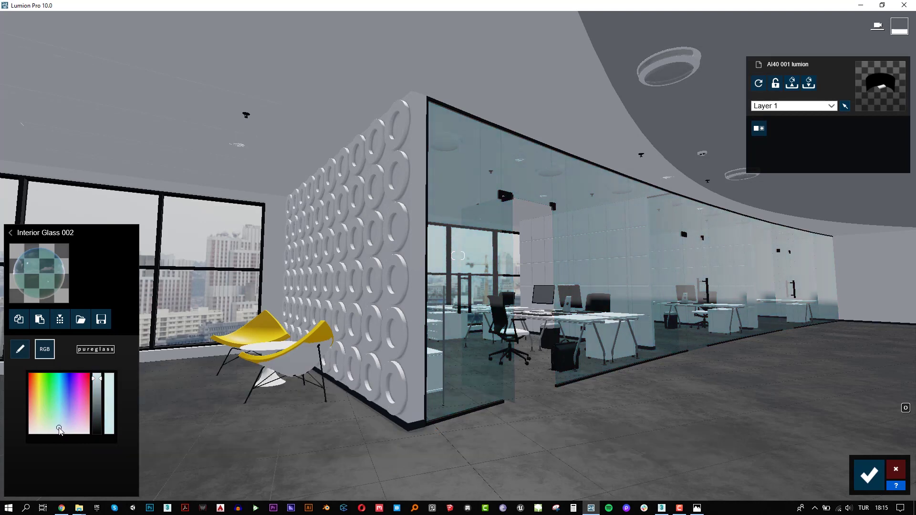
{"action": "left_click", "coordinate": [869, 474]}
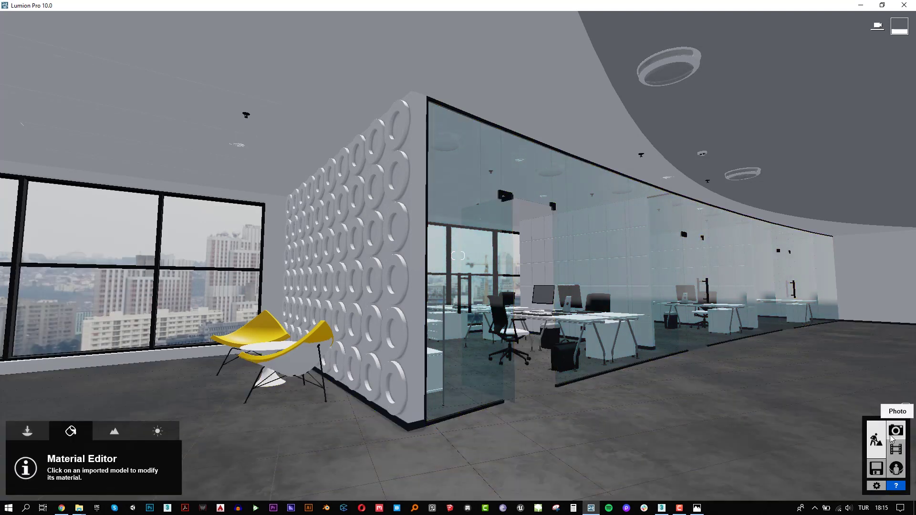
{"action": "left_click", "coordinate": [896, 431]}
Step: Add a floor reflection plane in Photo 1's Reflection effect
{"action": "left_click", "coordinate": [147, 274]}
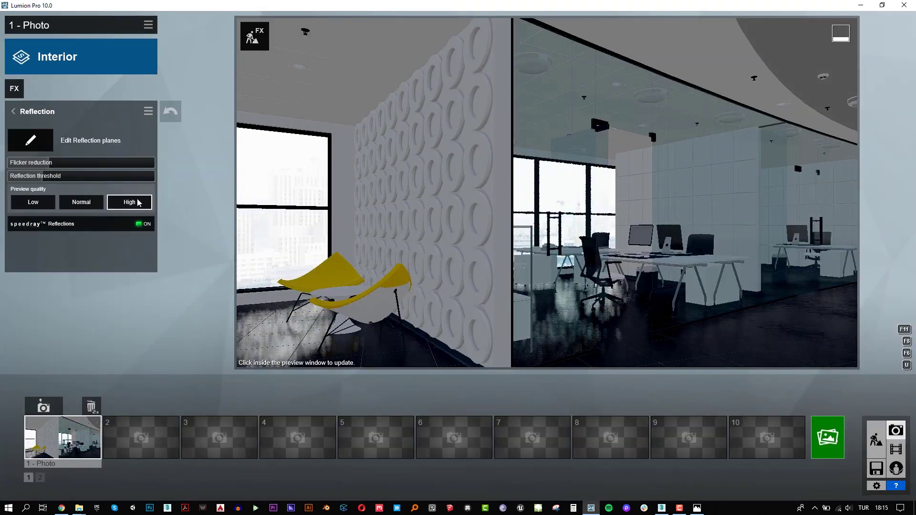
{"action": "left_click", "coordinate": [46, 139]}
{"action": "left_click", "coordinate": [15, 477]}
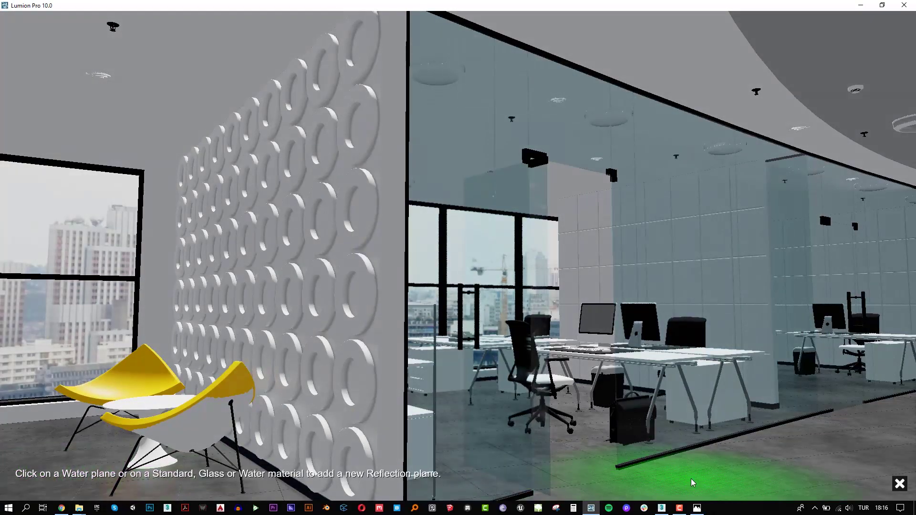
{"action": "left_click", "coordinate": [693, 483]}
{"action": "left_click", "coordinate": [893, 480]}
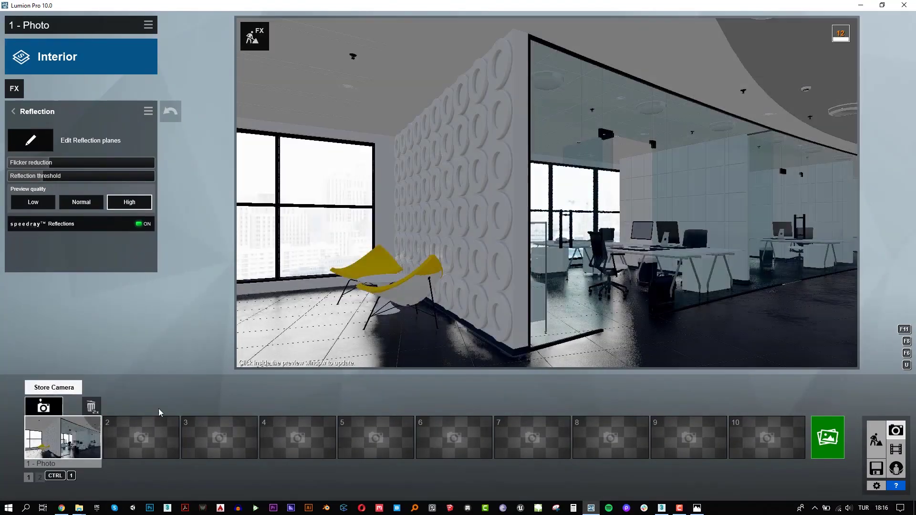
Step: Render Photo 1 again as a 1280x720 Email-size JPG
{"action": "left_click", "coordinate": [841, 451]}
{"action": "left_click", "coordinate": [296, 381]}
{"action": "key", "text": "Return"}
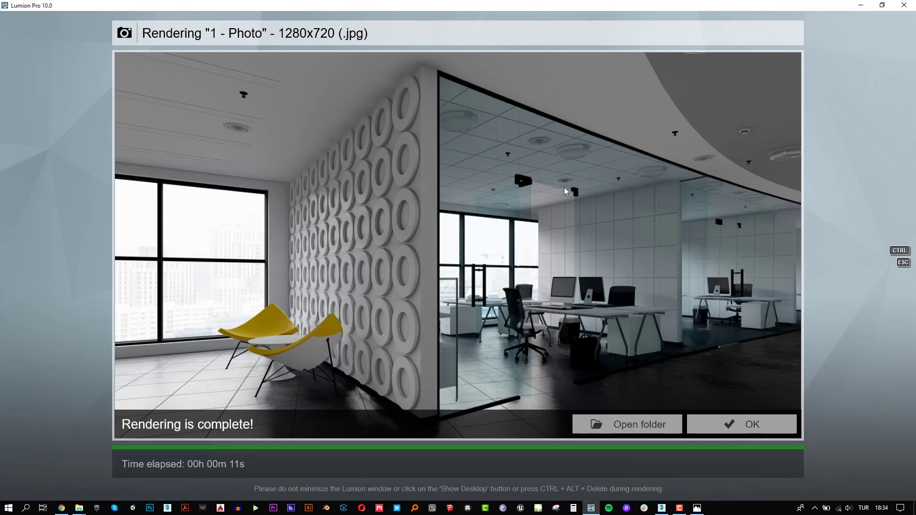
{"action": "left_click", "coordinate": [736, 425]}
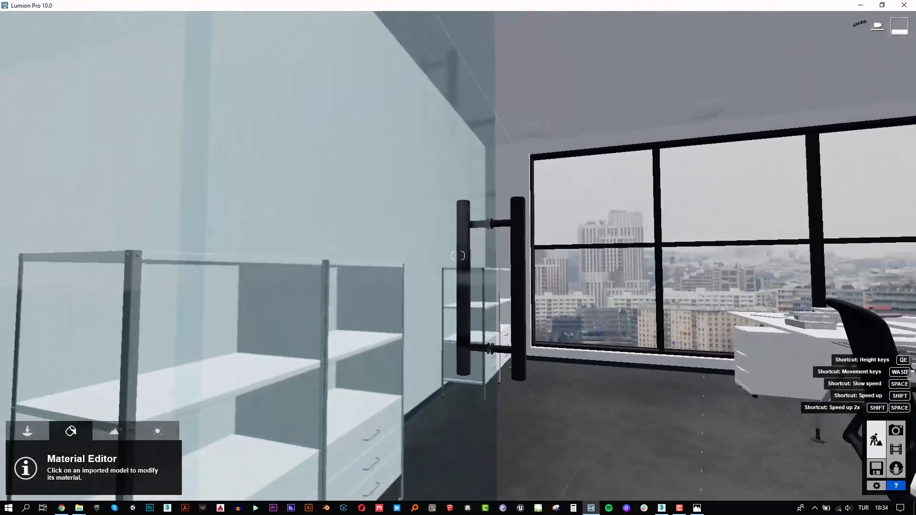
Step: Give the glass door handles the Chrome material from the indoor metals, page 2
{"action": "left_click", "coordinate": [496, 283]}
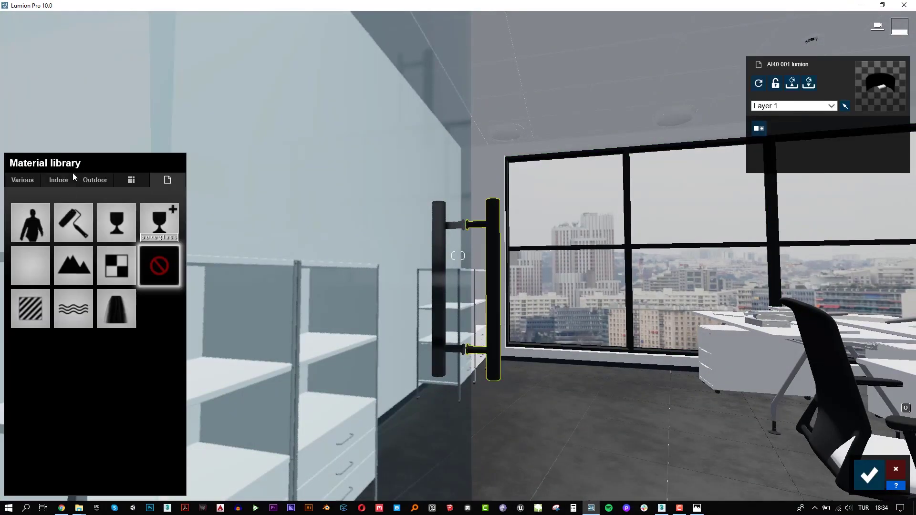
{"action": "left_click", "coordinate": [59, 181]}
{"action": "left_click", "coordinate": [130, 209]}
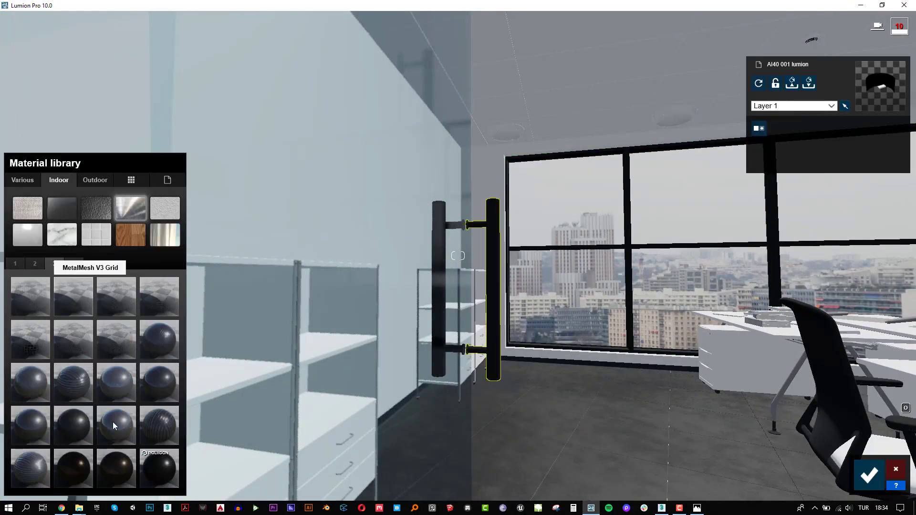
{"action": "left_click", "coordinate": [36, 264]}
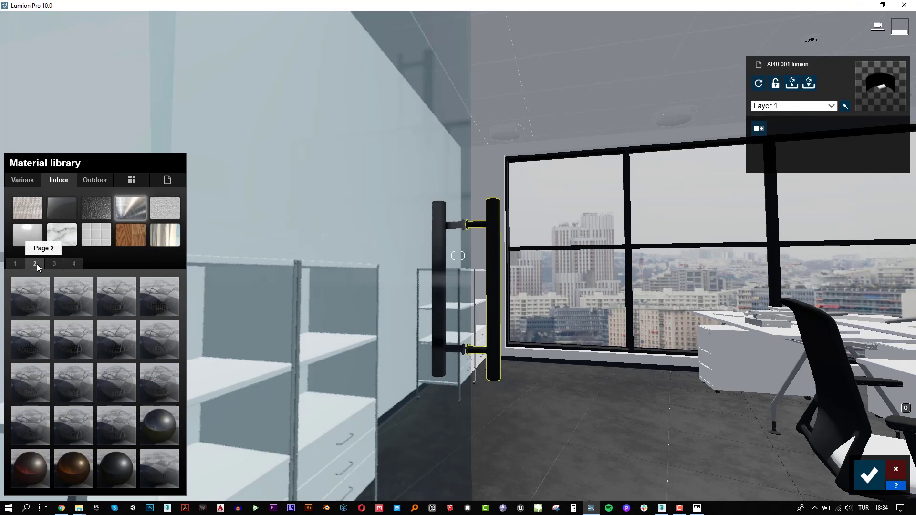
{"action": "left_click", "coordinate": [162, 430]}
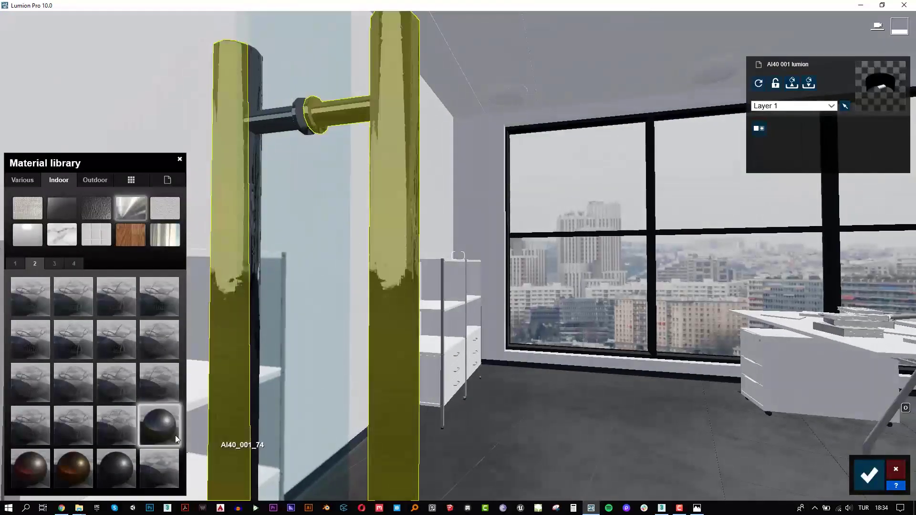
Step: Fly the camera from the door over to the office chair at the desks
{"action": "right_click_drag", "start_coordinate": [123, 378], "coordinate": [123, 378]}
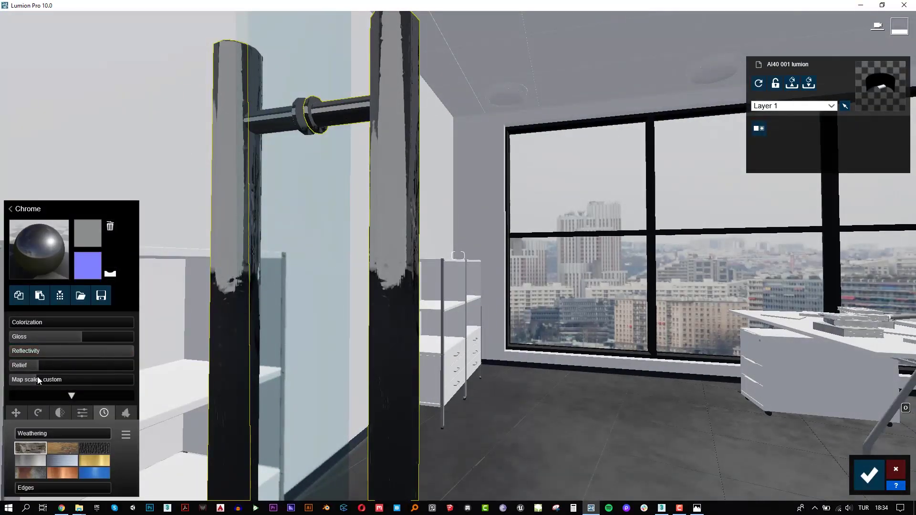
{"action": "key", "text": "s"}
{"action": "right_click_drag", "start_coordinate": [39, 379], "coordinate": [39, 379]}
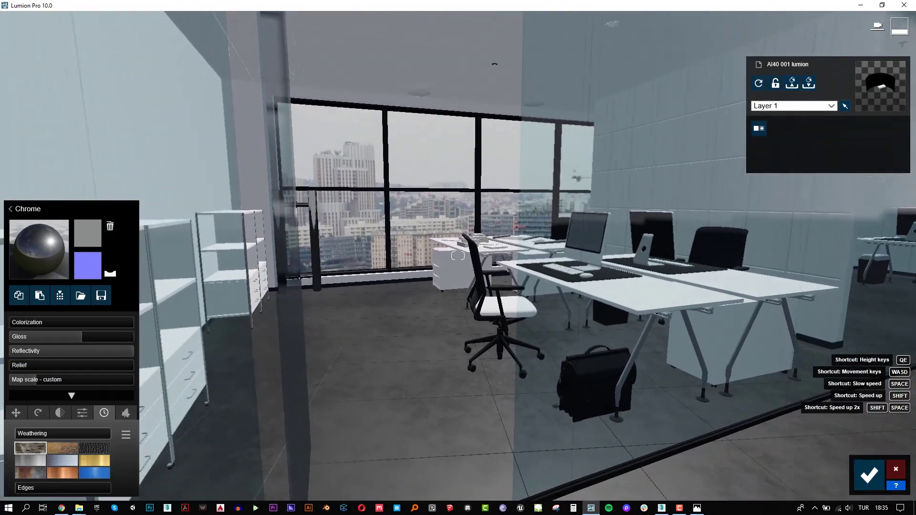
{"action": "right_click_drag", "start_coordinate": [423, 248], "coordinate": [423, 248]}
Step: Give the chair seat a Standard material with a leather texture at a smaller map scale
{"action": "left_click", "coordinate": [422, 247]}
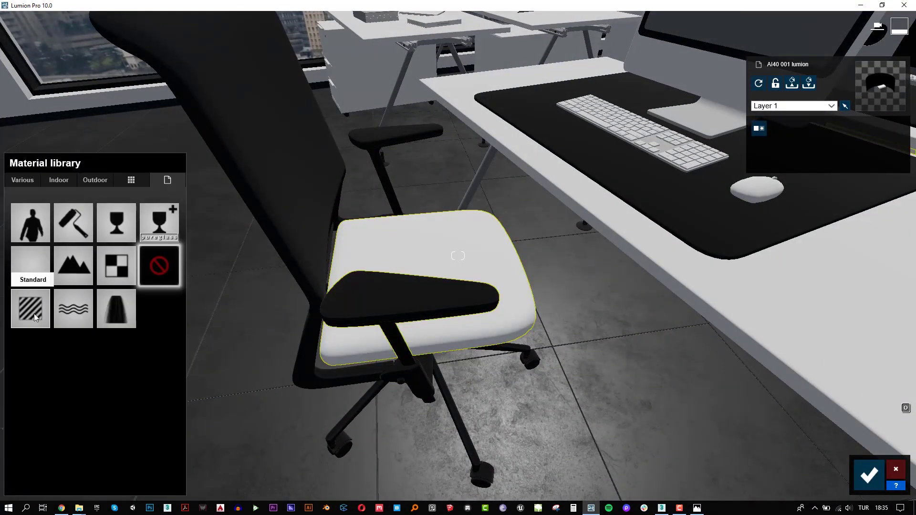
{"action": "left_click", "coordinate": [34, 310]}
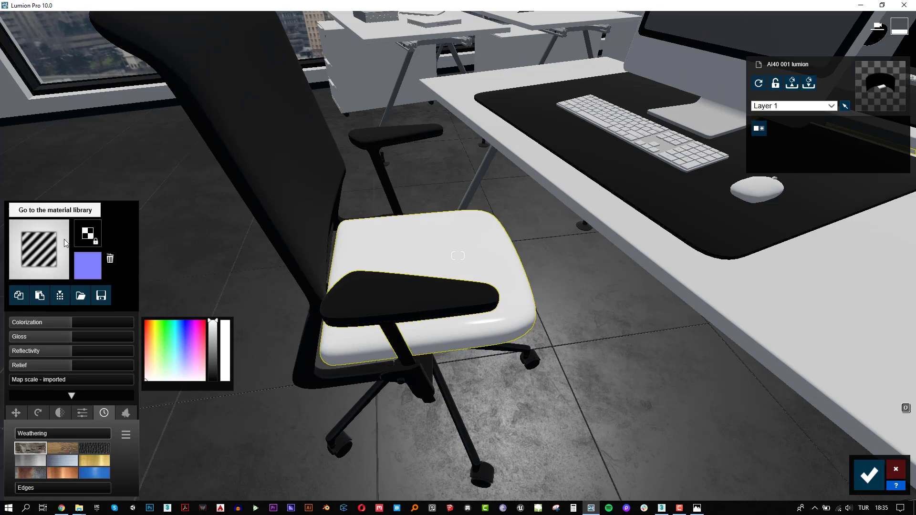
{"action": "left_click", "coordinate": [39, 243]}
{"action": "right_click", "coordinate": [293, 227]}
{"action": "left_click", "coordinate": [448, 234]}
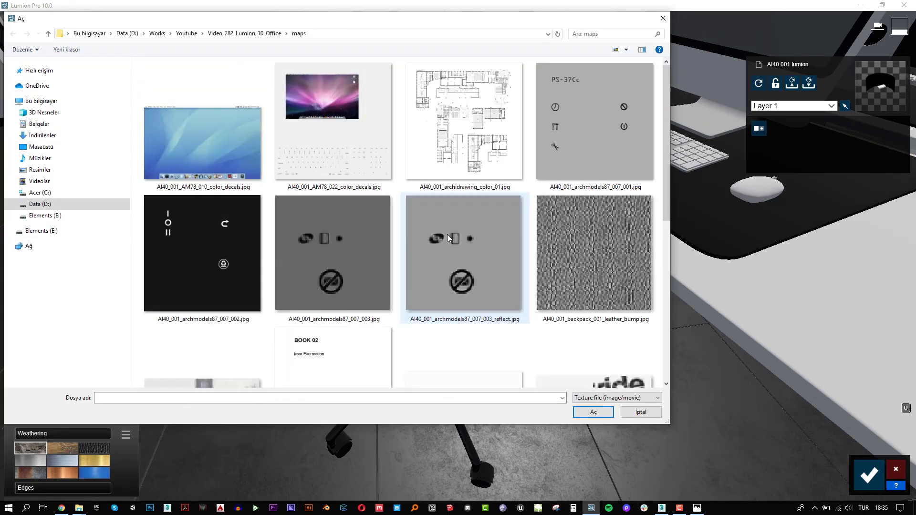
{"action": "double_click", "coordinate": [592, 191]}
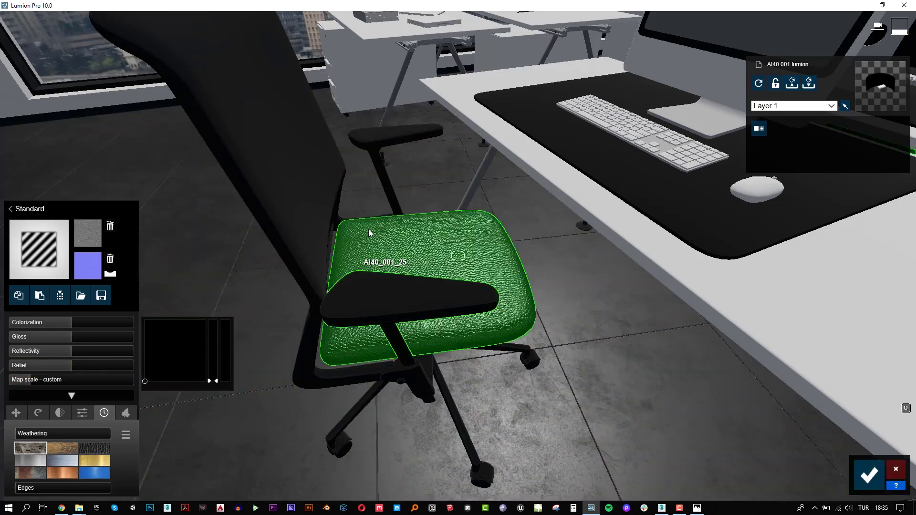
{"action": "mouse_move", "coordinate": [367, 231]}
{"action": "right_mouse_down"}
{"action": "mouse_move", "coordinate": [429, 239]}
{"action": "mouse_move", "coordinate": [410, 248]}
{"action": "right_mouse_up"}
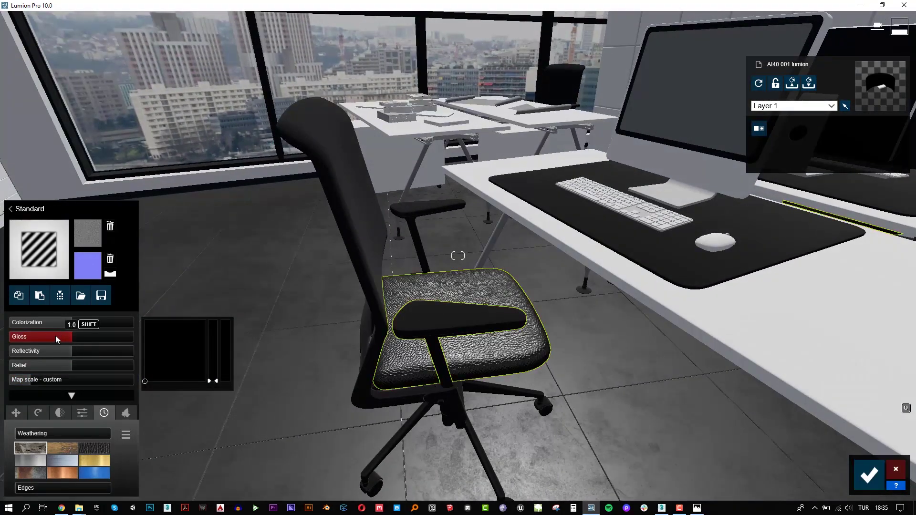
{"action": "left_click_drag", "start_coordinate": [21, 379], "coordinate": [29, 380]}
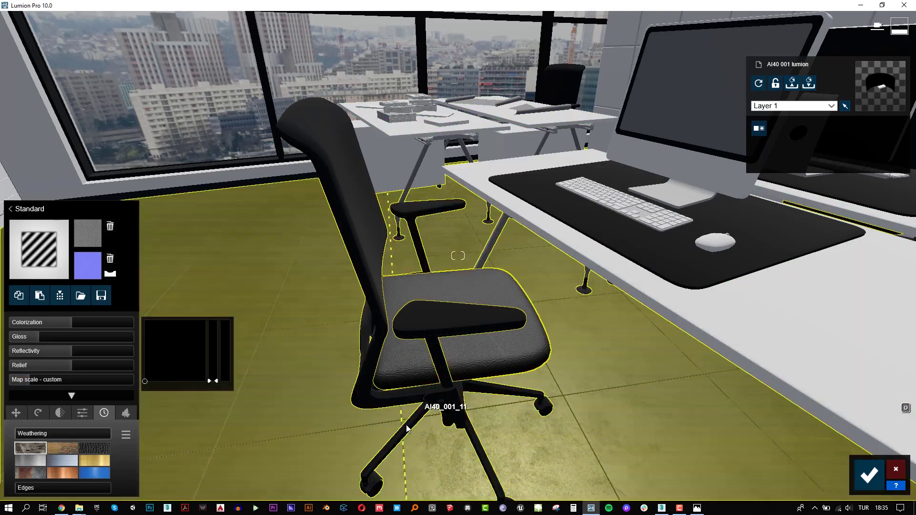
Step: Apply the indoor metal Chrome material to the chair's star base
{"action": "right_click_drag", "start_coordinate": [430, 334], "coordinate": [396, 363]}
{"action": "left_click", "coordinate": [394, 401]}
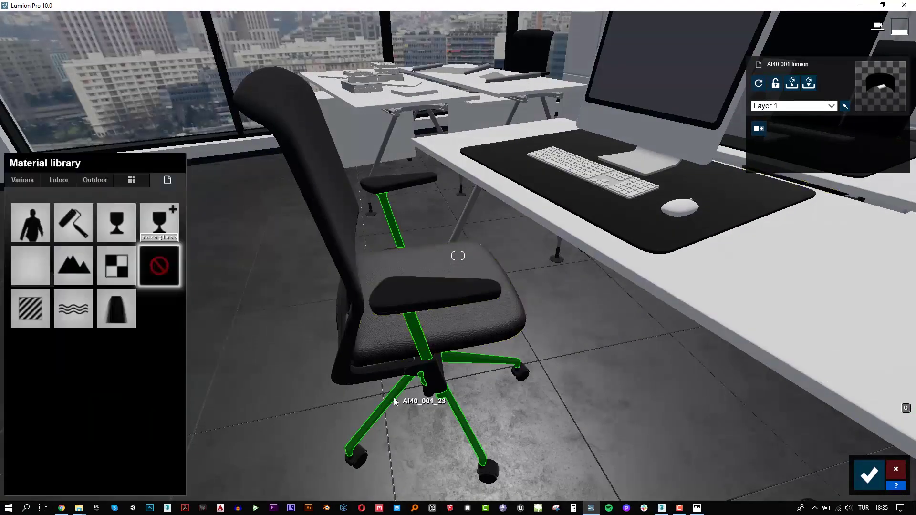
{"action": "left_click", "coordinate": [38, 312]}
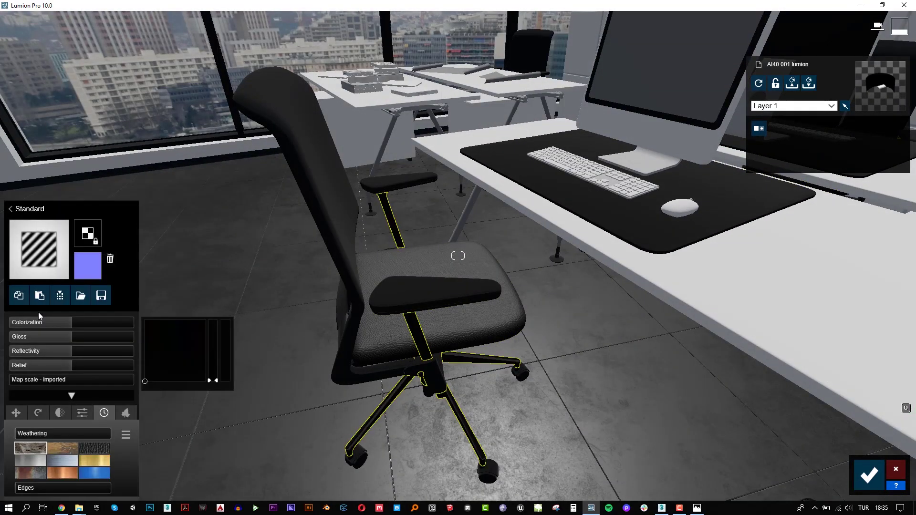
{"action": "left_click", "coordinate": [47, 244]}
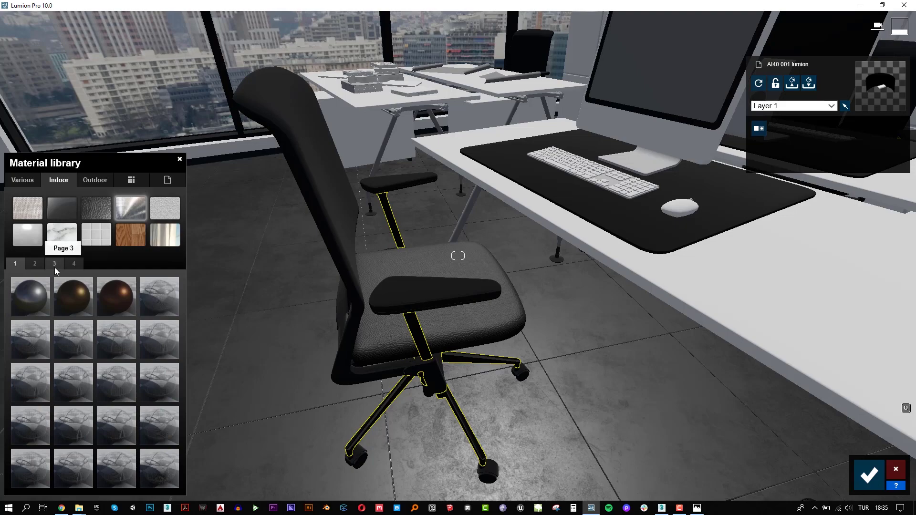
{"action": "left_click", "coordinate": [35, 264]}
{"action": "left_click", "coordinate": [158, 426]}
Step: Give the chair's armrest frame a Standard material
{"action": "right_click_drag", "start_coordinate": [370, 350], "coordinate": [376, 334]}
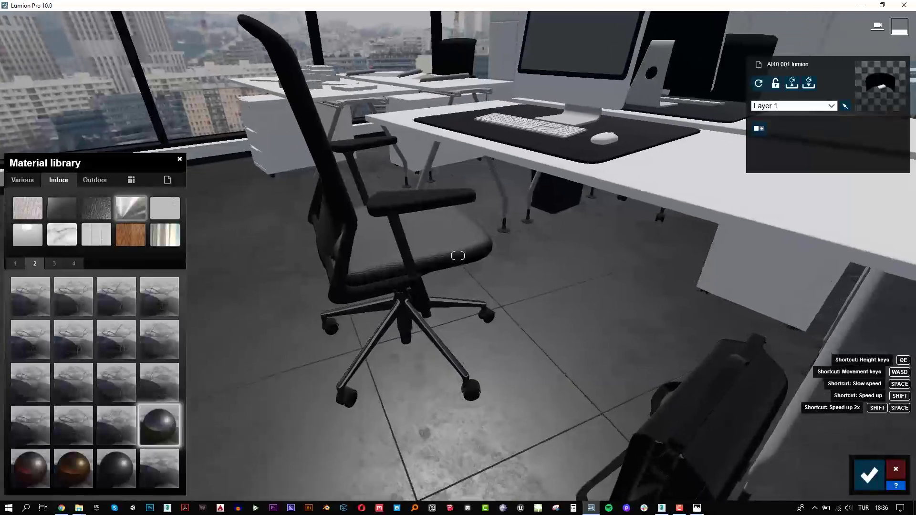
{"action": "right_click_drag", "start_coordinate": [377, 334], "coordinate": [406, 219]}
{"action": "left_click", "coordinate": [406, 219]}
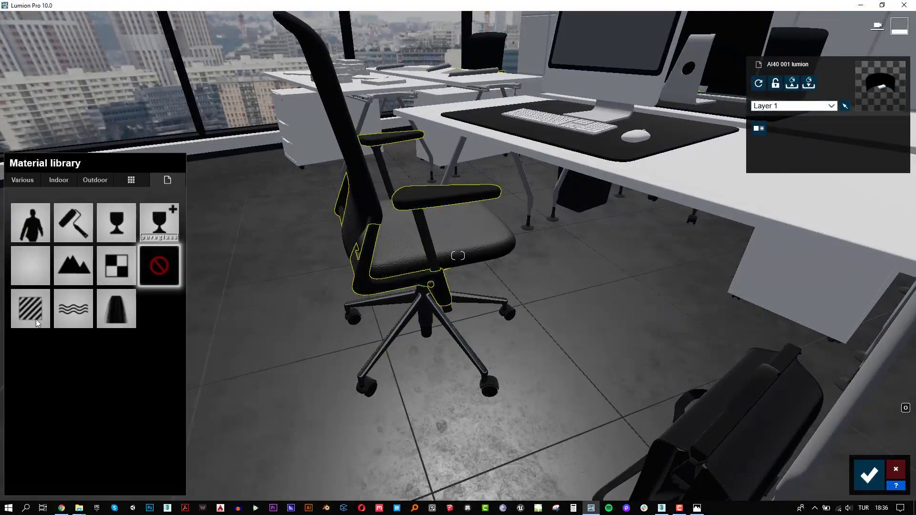
{"action": "left_click", "coordinate": [34, 314]}
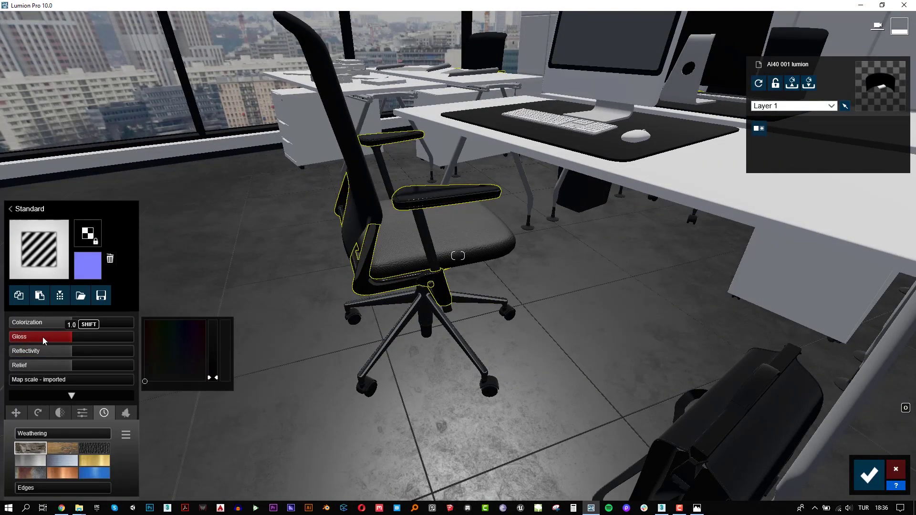
{"action": "right_click_drag", "start_coordinate": [340, 215], "coordinate": [406, 192]}
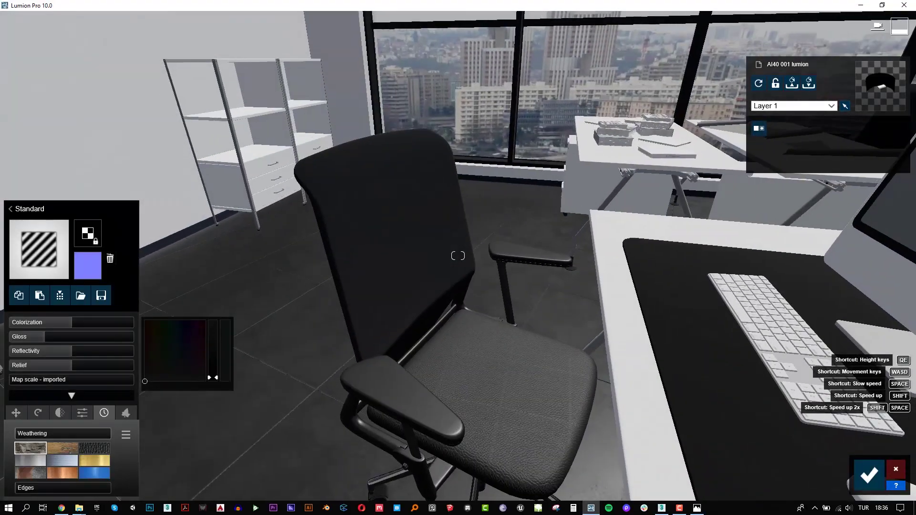
Step: Give the chair backrest a Standard material with a texture map from the maps folder, and enable Transparency
{"action": "left_click", "coordinate": [402, 219]}
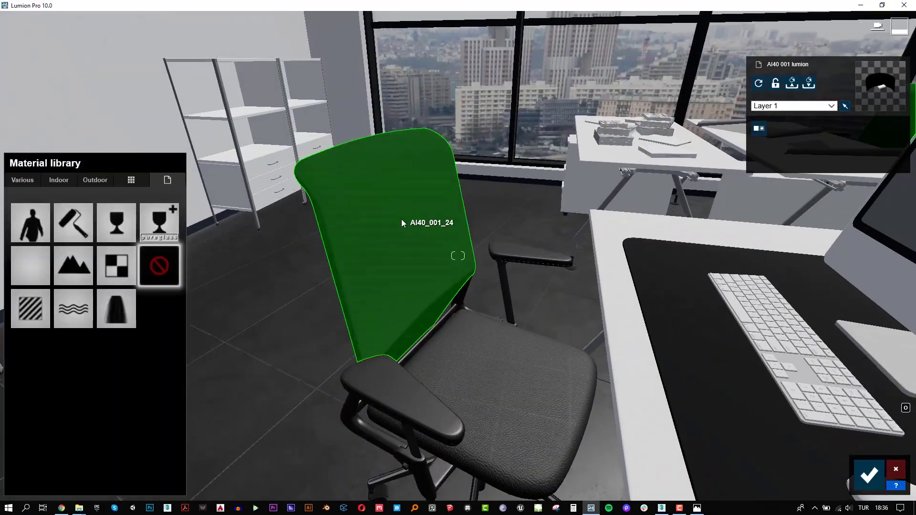
{"action": "left_click", "coordinate": [30, 320]}
{"action": "left_click", "coordinate": [37, 245]}
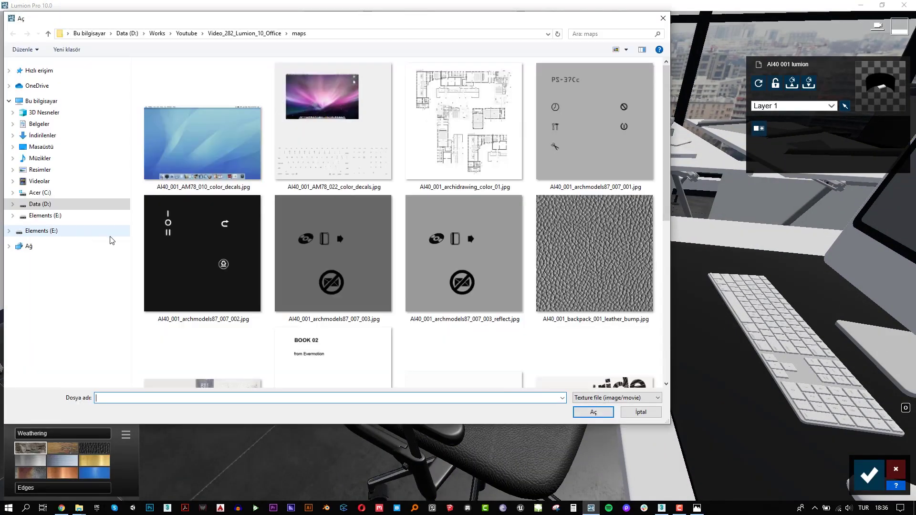
{"action": "scroll", "coordinate": [482, 273], "scroll_direction": "down", "scroll_amount": 3}
{"action": "double_click", "coordinate": [574, 298]}
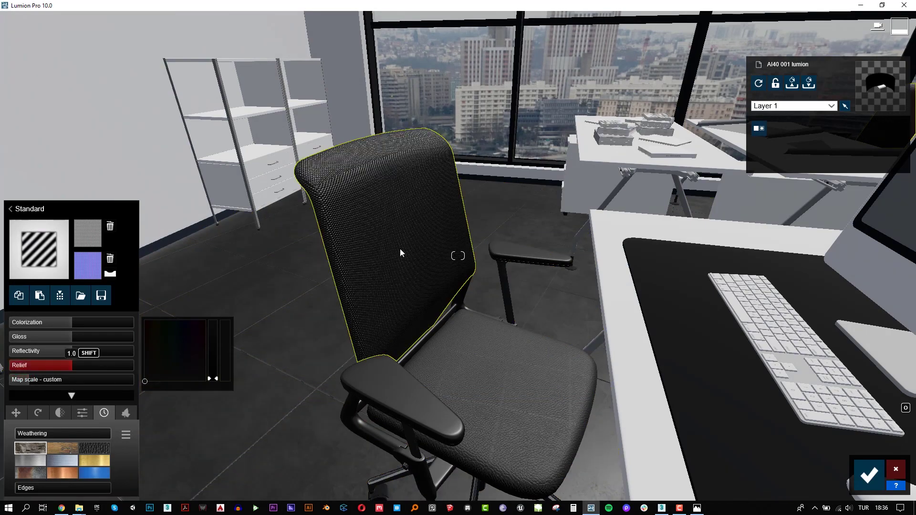
{"action": "right_click_drag", "start_coordinate": [403, 253], "coordinate": [363, 262]}
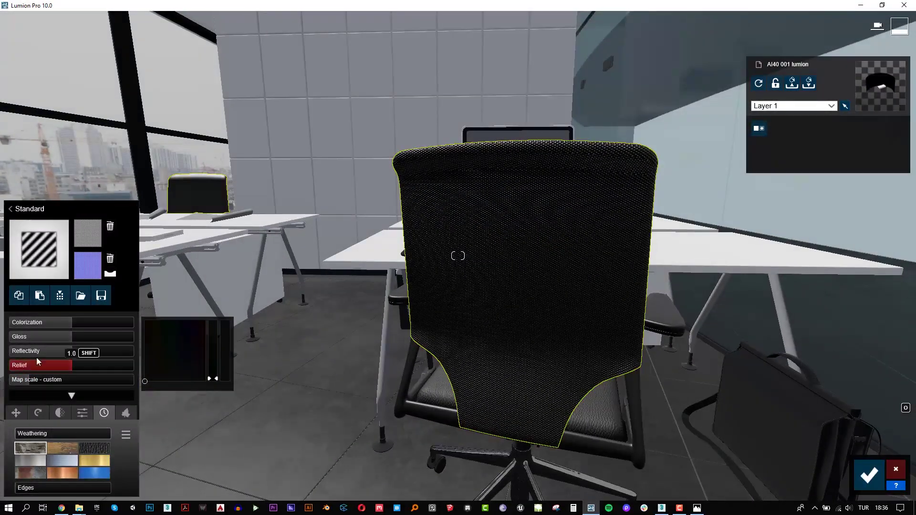
{"action": "left_click", "coordinate": [60, 413]}
{"action": "left_click", "coordinate": [47, 444]}
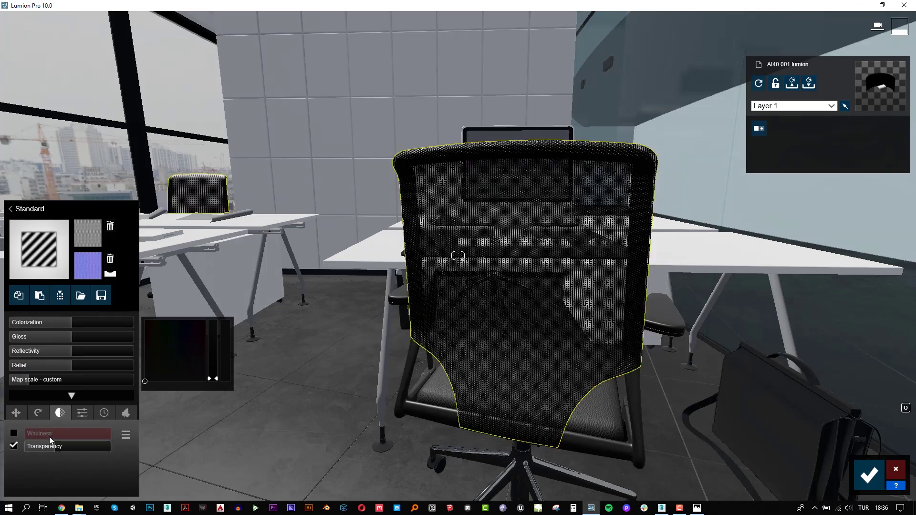
Step: Apply a Standard material to the chair wheels
{"action": "mouse_move", "coordinate": [496, 310]}
{"action": "right_mouse_down"}
{"action": "mouse_move", "coordinate": [458, 255]}
{"action": "mouse_move", "coordinate": [338, 248]}
{"action": "right_mouse_up"}
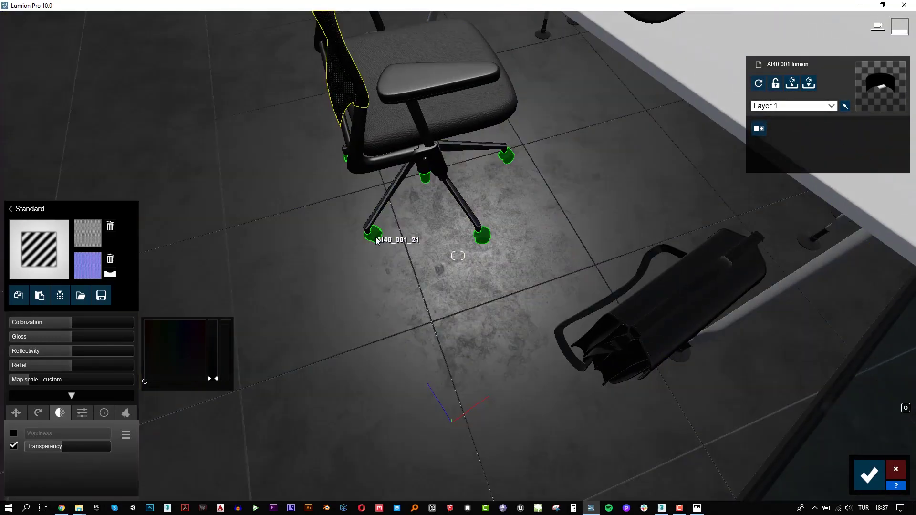
{"action": "left_click", "coordinate": [377, 239]}
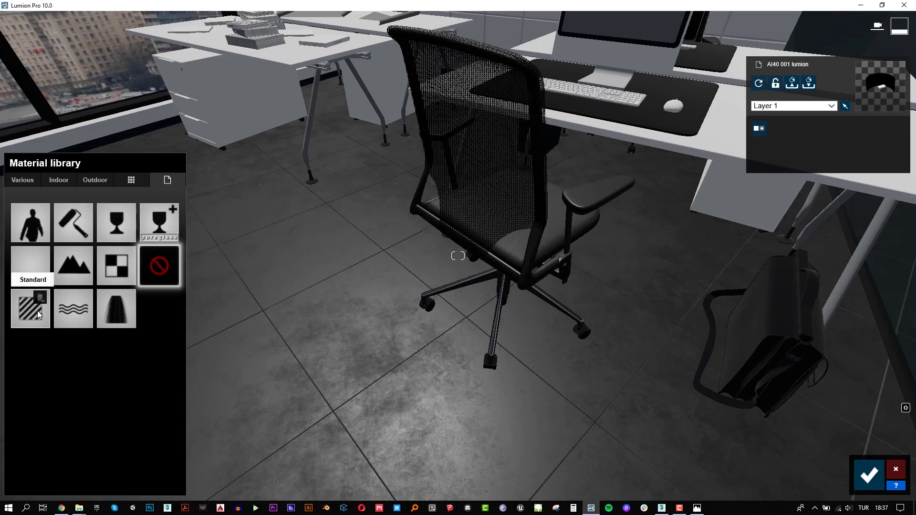
{"action": "left_click", "coordinate": [39, 314]}
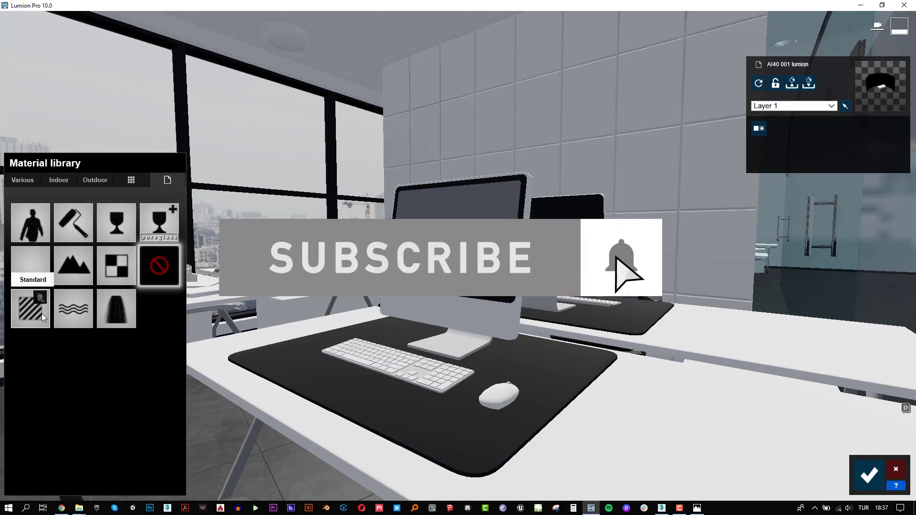
Step: Apply a Standard material to the tiled wall and select the window frames
{"action": "left_click", "coordinate": [42, 313]}
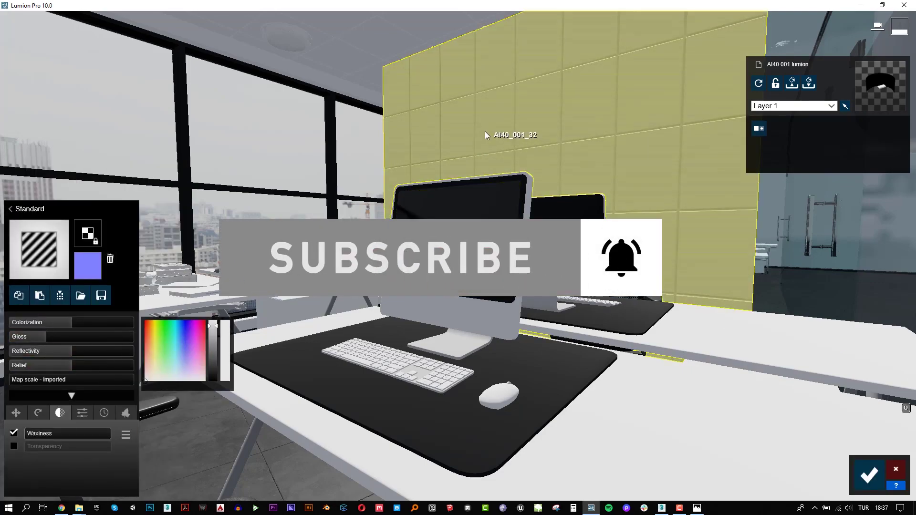
{"action": "right_click_drag", "start_coordinate": [485, 135], "coordinate": [453, 274]}
{"action": "left_click", "coordinate": [453, 273]}
Step: Make the window frames black stainless steel from Outdoor > Metal, page 3
{"action": "left_click", "coordinate": [58, 182]}
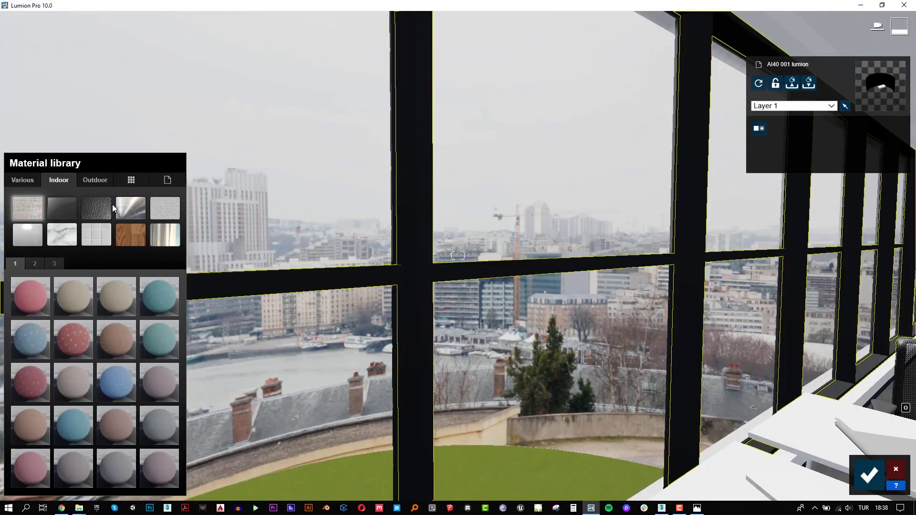
{"action": "left_click", "coordinate": [109, 206]}
{"action": "left_click", "coordinate": [54, 263]}
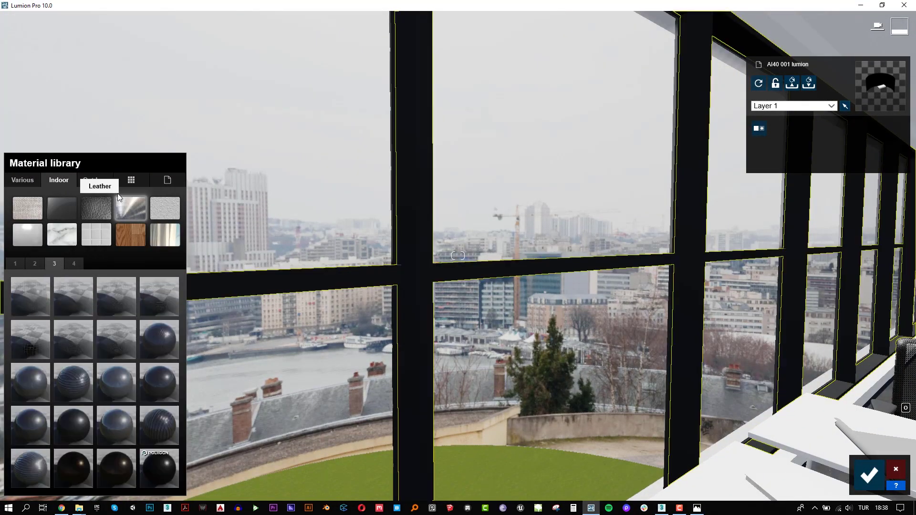
{"action": "left_click", "coordinate": [98, 180]}
{"action": "left_click", "coordinate": [131, 208]}
{"action": "left_click", "coordinate": [55, 263]}
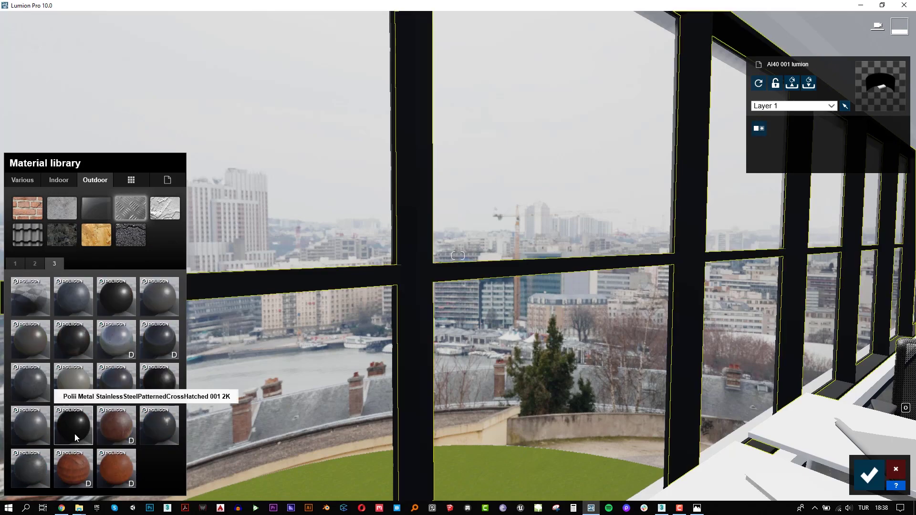
{"action": "left_click", "coordinate": [75, 434]}
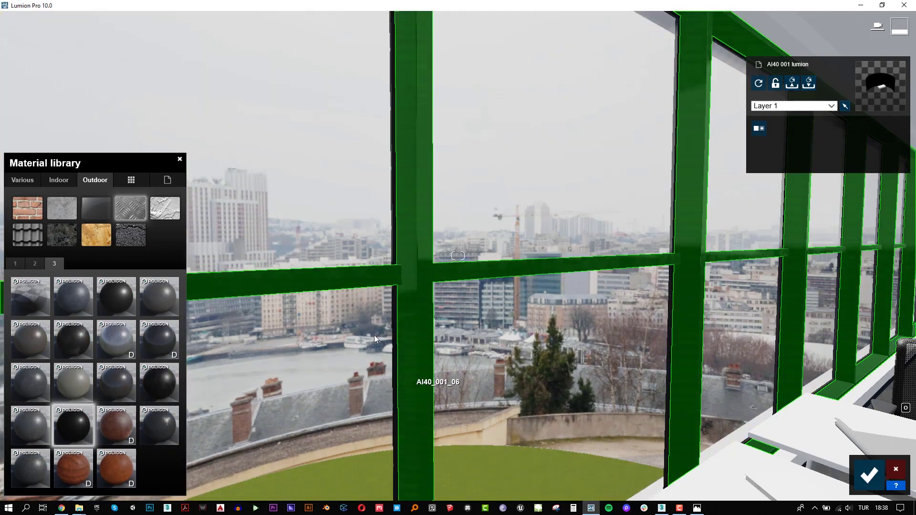
{"action": "right_click_drag", "start_coordinate": [374, 335], "coordinate": [525, 334]}
{"action": "right_click_drag", "start_coordinate": [458, 256], "coordinate": [430, 143]}
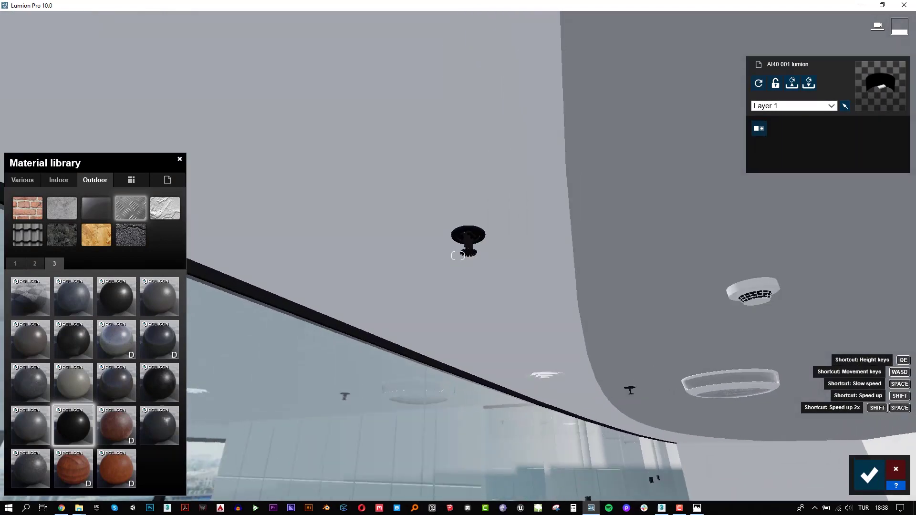
Step: Make the ceiling sprinkler fittings Chrome from Indoor > Metal, page 2
{"action": "right_click_drag", "start_coordinate": [458, 256], "coordinate": [442, 220]}
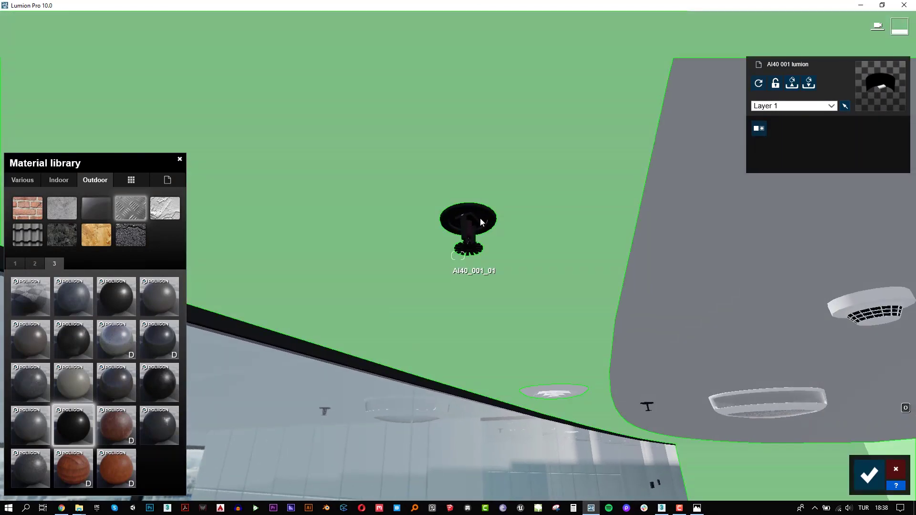
{"action": "left_click", "coordinate": [442, 220]}
{"action": "left_click", "coordinate": [46, 181]}
{"action": "left_click", "coordinate": [131, 208]}
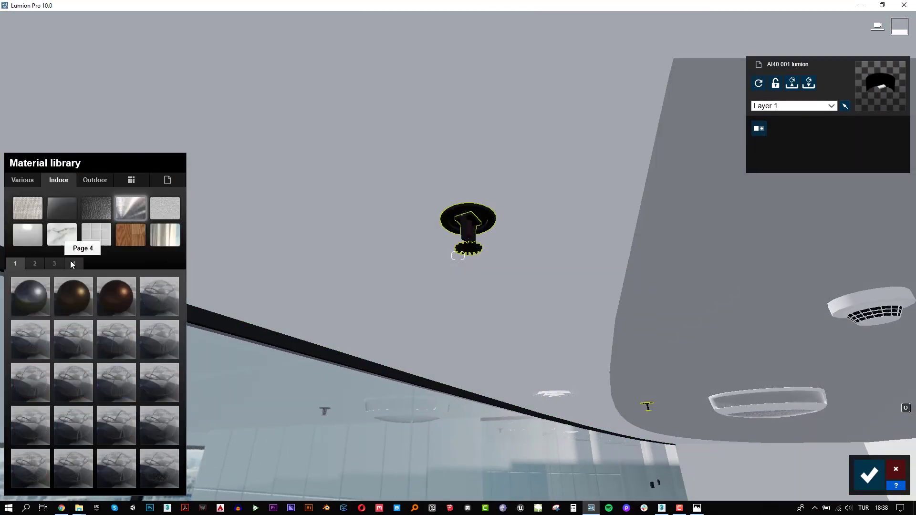
{"action": "left_click", "coordinate": [35, 263]}
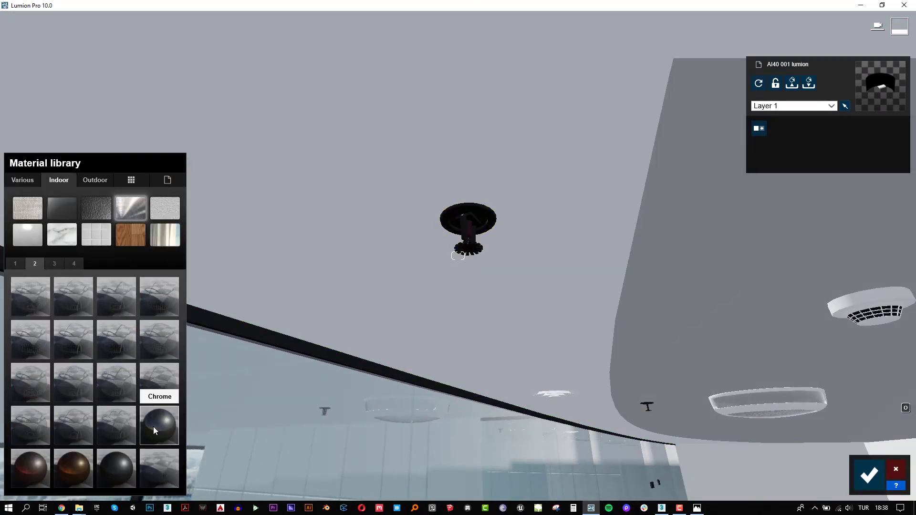
{"action": "left_click", "coordinate": [153, 426]}
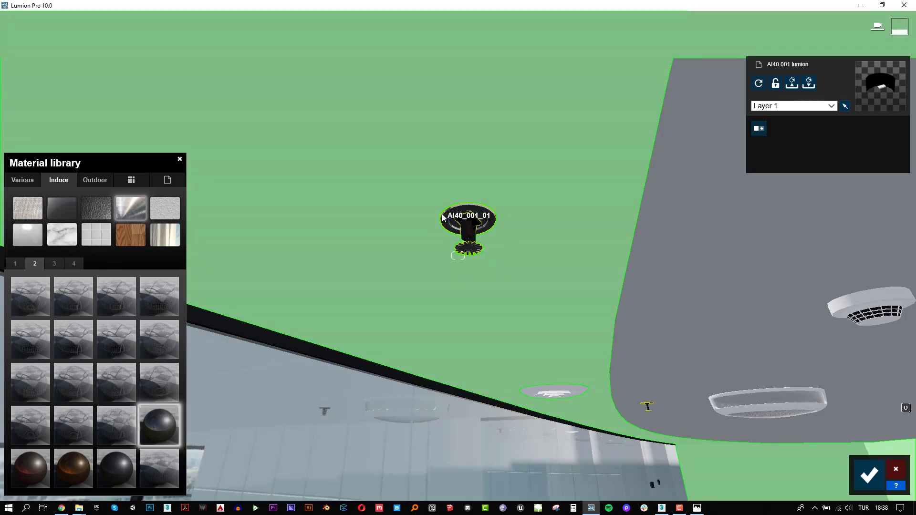
Step: Give the sprinkler bulb a red Standard material (R141 G0 B0)
{"action": "left_click", "coordinate": [467, 235]}
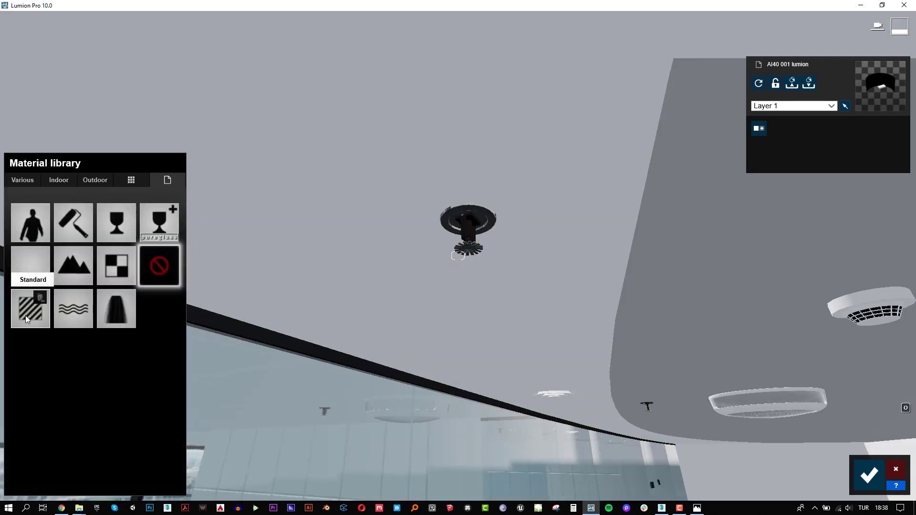
{"action": "left_click", "coordinate": [25, 316]}
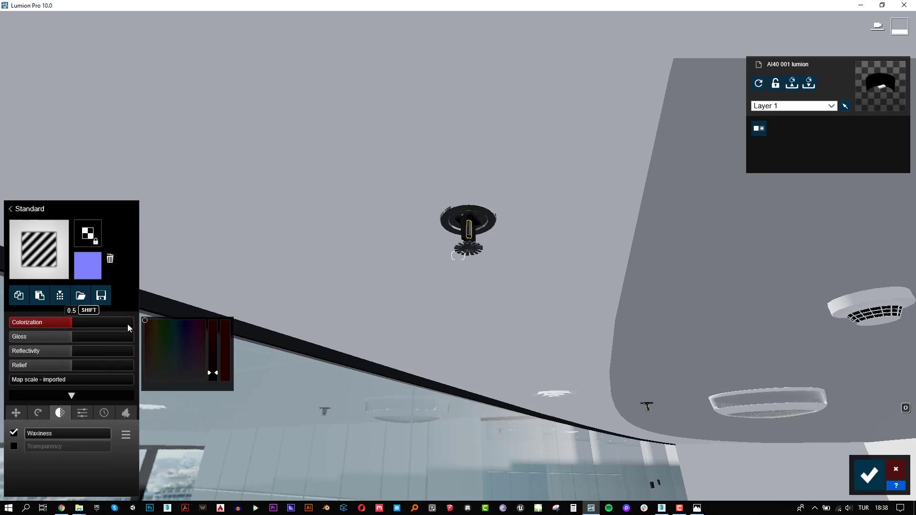
{"action": "mouse_move", "coordinate": [216, 336]}
{"action": "left_mouse_down"}
{"action": "mouse_move", "coordinate": [218, 308]}
{"action": "mouse_move", "coordinate": [209, 357]}
{"action": "left_mouse_up"}
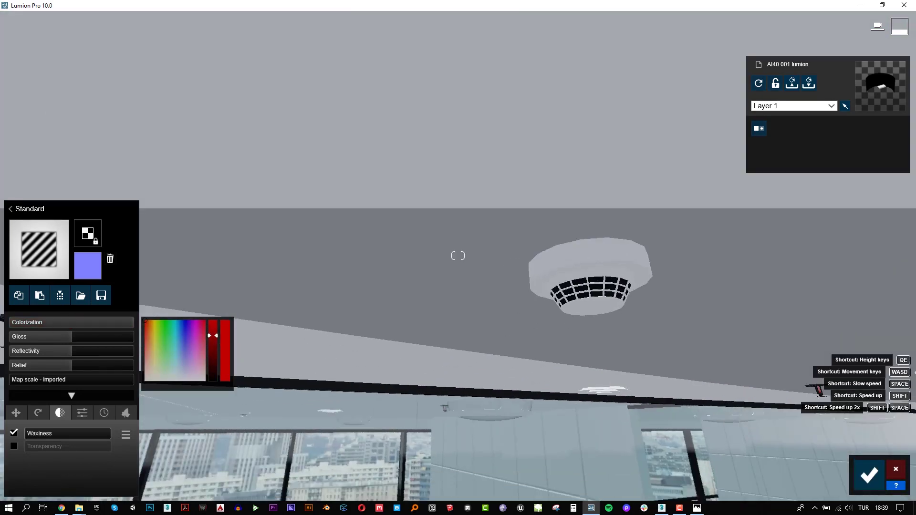
{"action": "right_click_drag", "start_coordinate": [248, 367], "coordinate": [248, 334]}
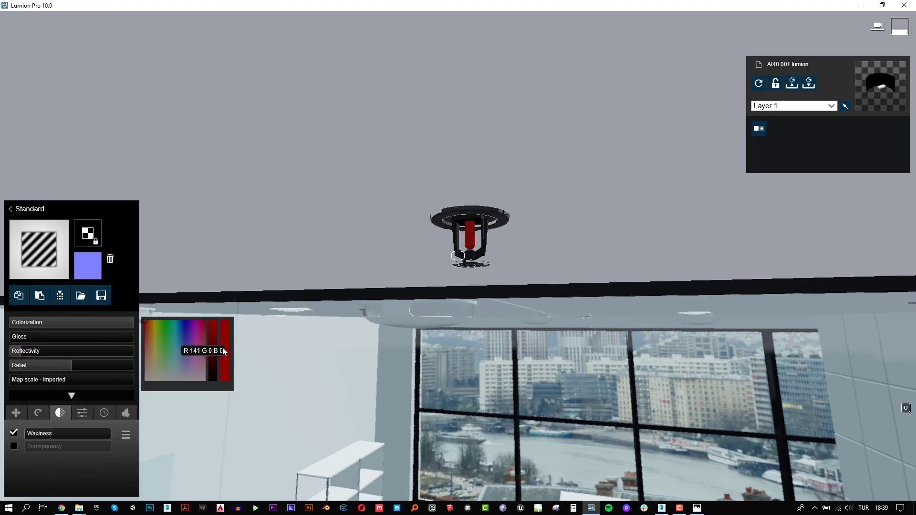
Step: Confirm the material edits and return to Photo mode at Photo 1's view
{"action": "left_click", "coordinate": [867, 474]}
{"action": "left_click", "coordinate": [896, 430]}
{"action": "left_click", "coordinate": [64, 422]}
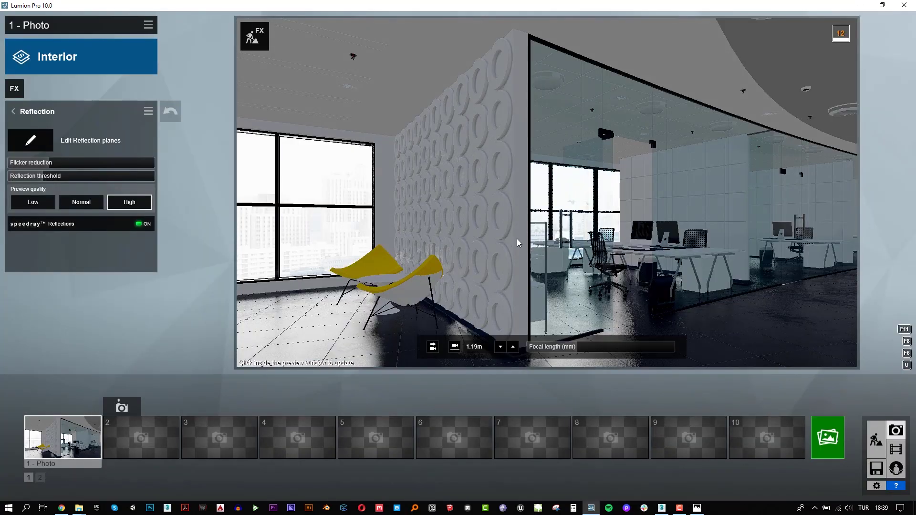
Step: Place reflection planes on the glass partition and the window glass, then confirm them
{"action": "left_click", "coordinate": [31, 146]}
{"action": "left_click", "coordinate": [42, 483]}
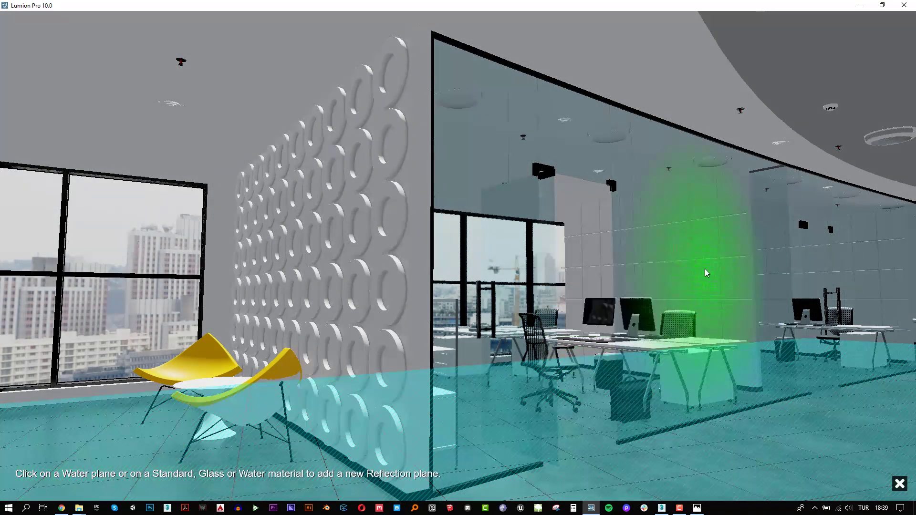
{"action": "left_click", "coordinate": [705, 272]}
{"action": "left_click", "coordinate": [69, 481]}
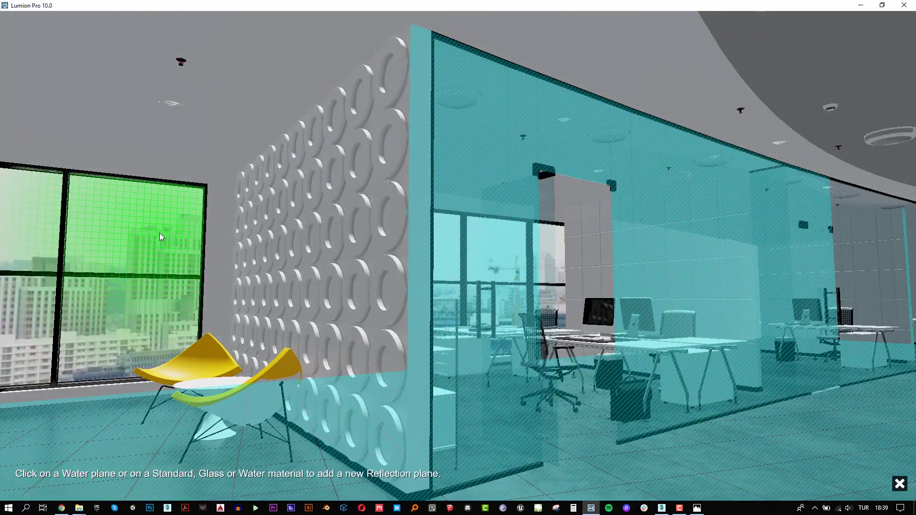
{"action": "left_click", "coordinate": [162, 237]}
{"action": "left_click", "coordinate": [900, 480]}
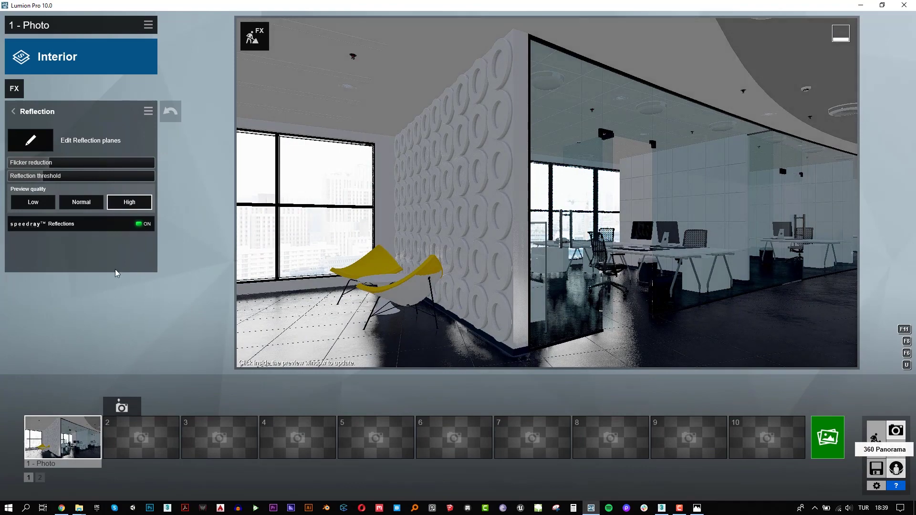
Step: Render the shot as a 1280x720 Email-size photo and save it
{"action": "left_click", "coordinate": [832, 443]}
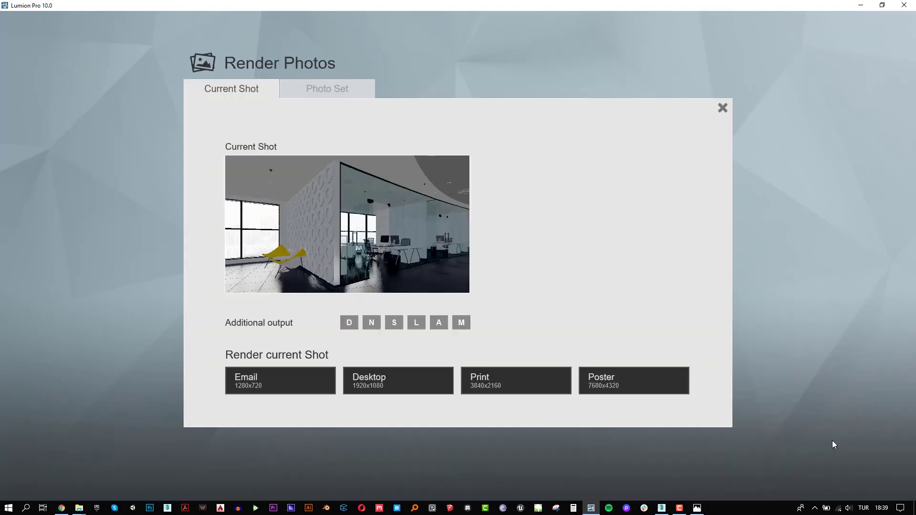
{"action": "left_click", "coordinate": [291, 378]}
{"action": "key", "text": "Return"}
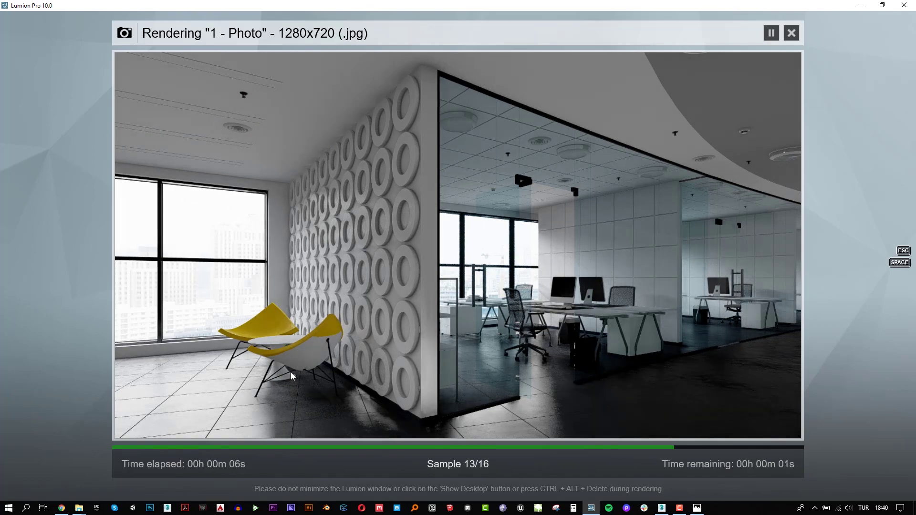
Step: Lower the photo camera height to 1.09 m and open the Sky Light effect settings
{"action": "left_click", "coordinate": [747, 430]}
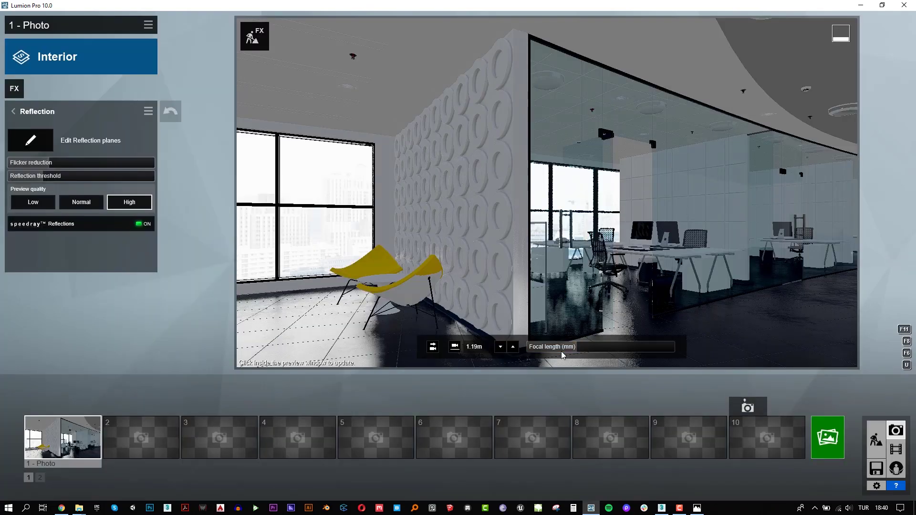
{"action": "left_click", "coordinate": [500, 347]}
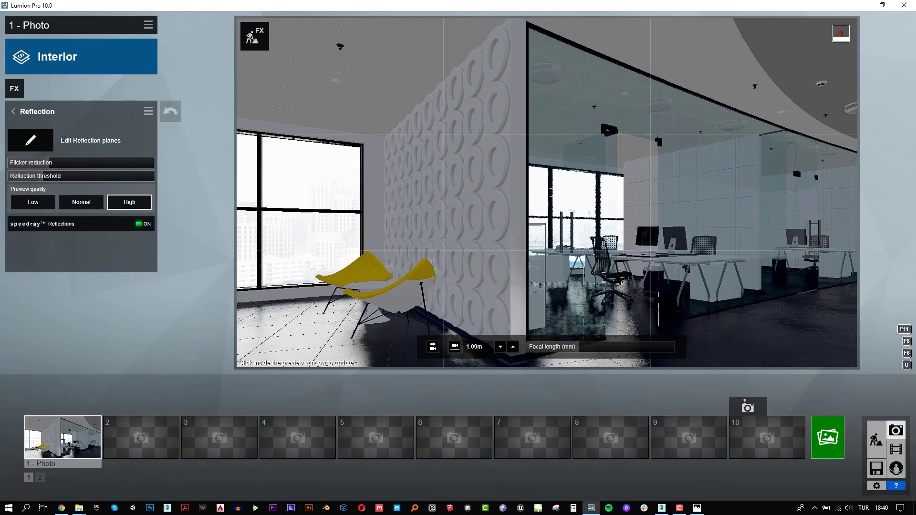
{"action": "mouse_move", "coordinate": [63, 438]}
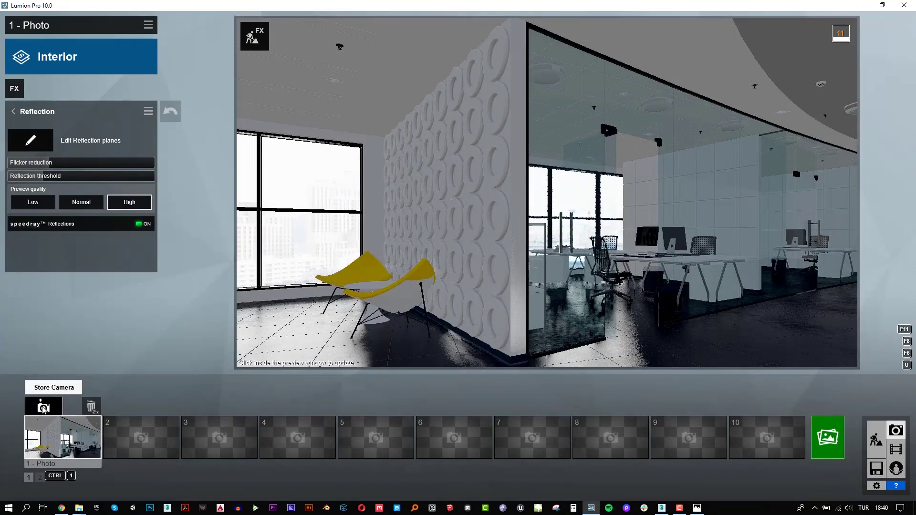
{"action": "left_click", "coordinate": [40, 112]}
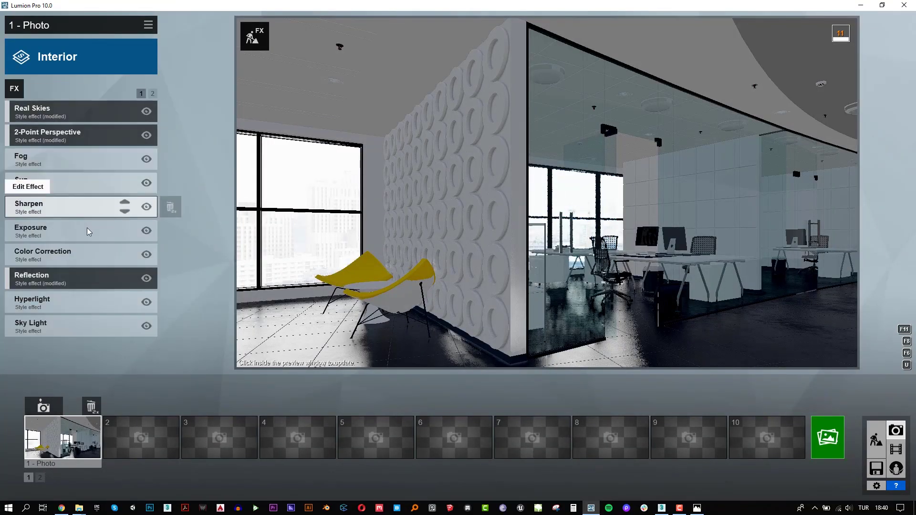
{"action": "left_click", "coordinate": [88, 327]}
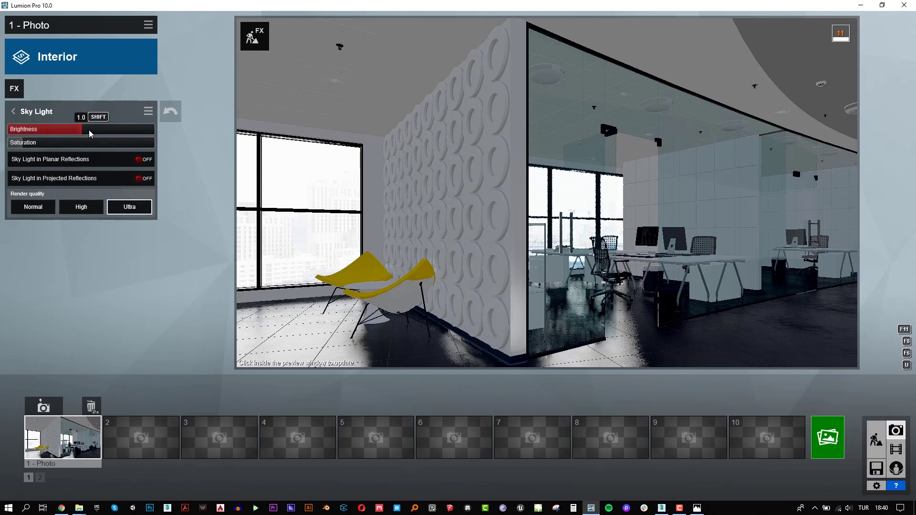
Step: Render a new 1280x720 photo, save it and close the finished render
{"action": "left_click", "coordinate": [827, 438]}
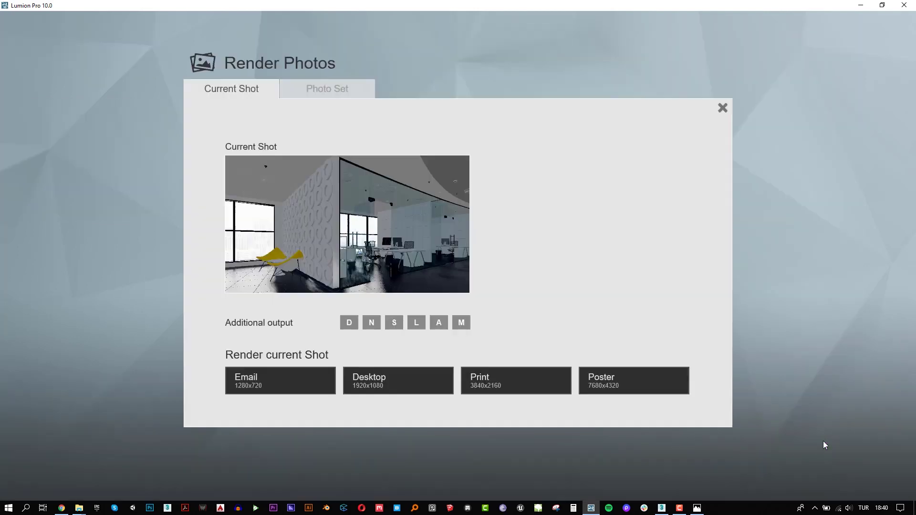
{"action": "left_click", "coordinate": [257, 380]}
{"action": "key", "text": "Return"}
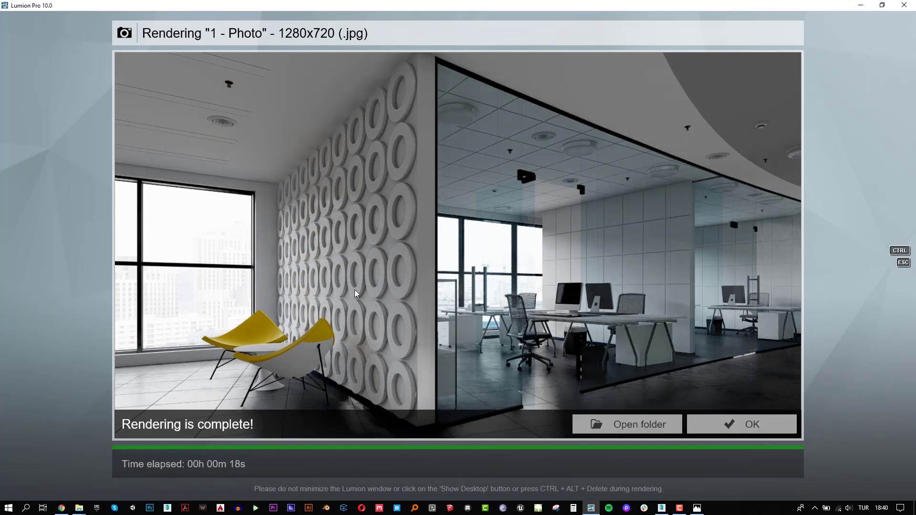
{"action": "left_click", "coordinate": [739, 424]}
Step: Apply a Standard material to the ceiling with its gloss lowered to about 0.3
{"action": "left_click", "coordinate": [876, 440]}
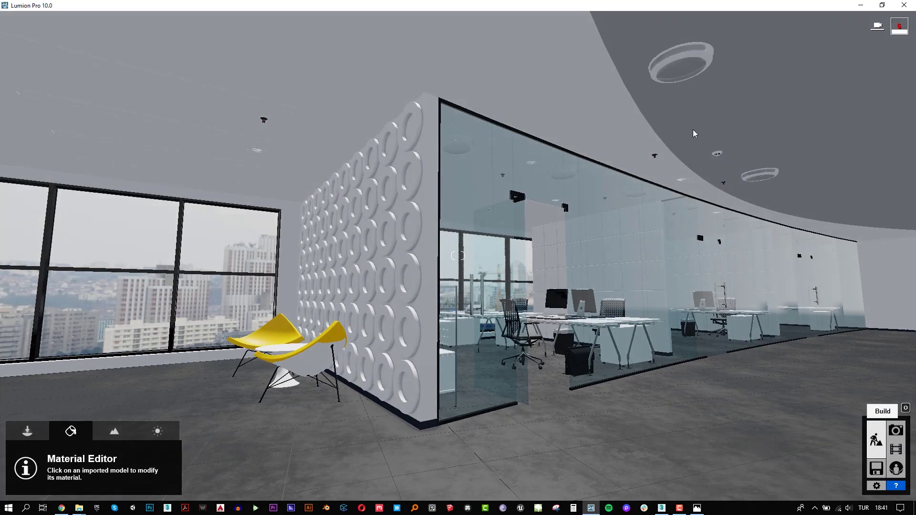
{"action": "left_click", "coordinate": [700, 113]}
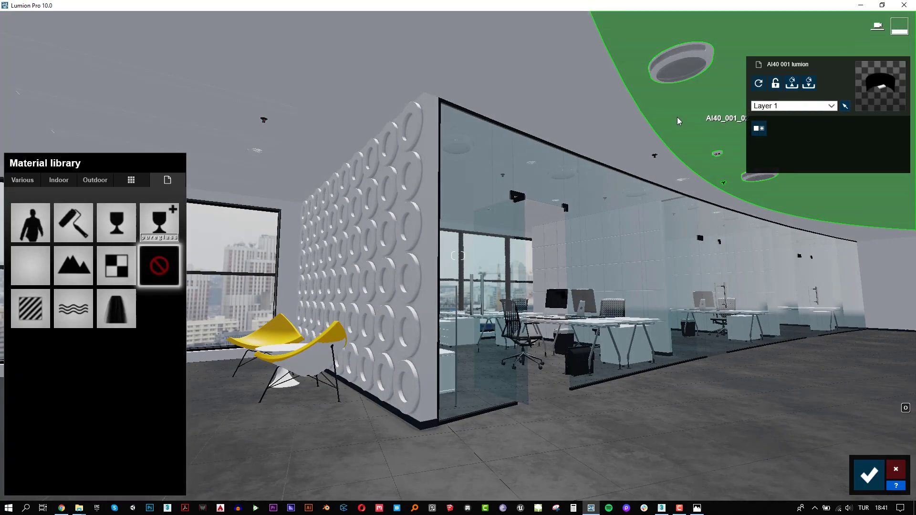
{"action": "left_click", "coordinate": [41, 314]}
{"action": "right_click_drag", "start_coordinate": [54, 239], "coordinate": [53, 338]}
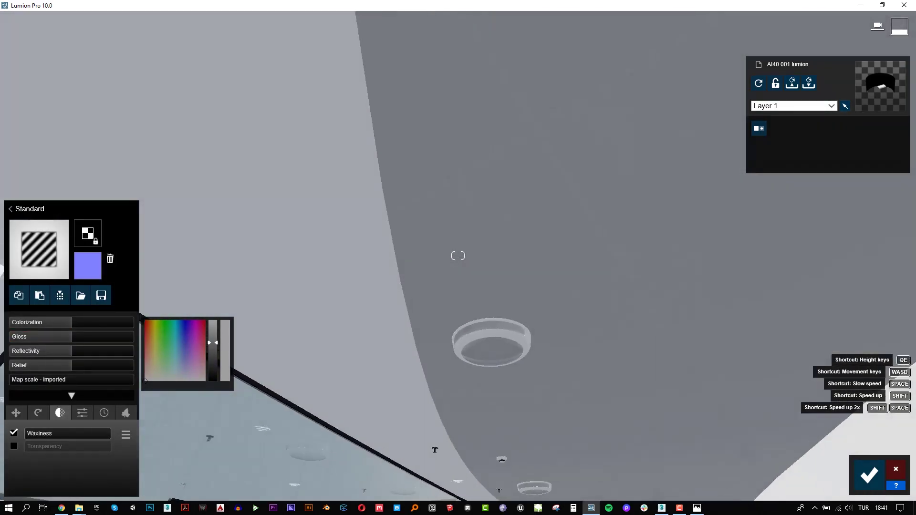
{"action": "left_click_drag", "start_coordinate": [67, 336], "coordinate": [64, 336]}
{"action": "left_click", "coordinate": [260, 275]}
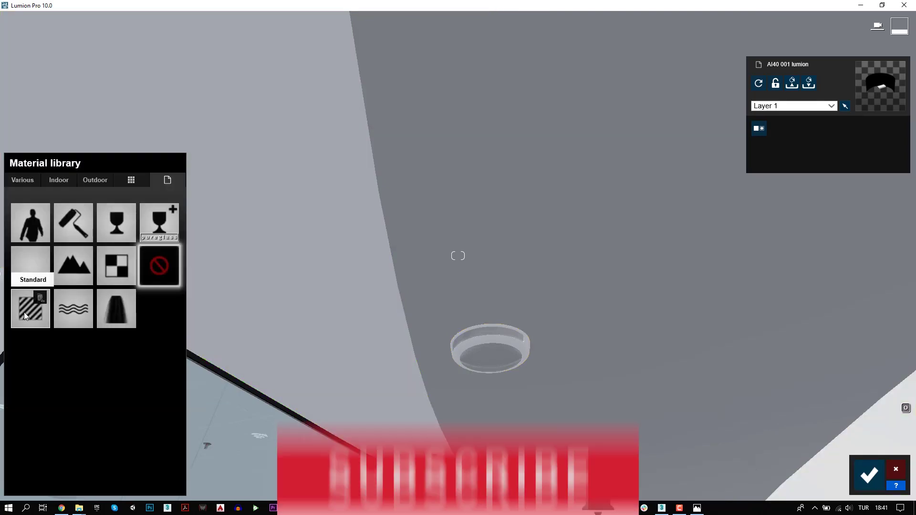
{"action": "left_click", "coordinate": [25, 305]}
{"action": "mouse_move", "coordinate": [430, 191]}
{"action": "right_mouse_down"}
{"action": "mouse_move", "coordinate": [429, 143]}
{"action": "mouse_move", "coordinate": [362, 144]}
{"action": "right_mouse_up"}
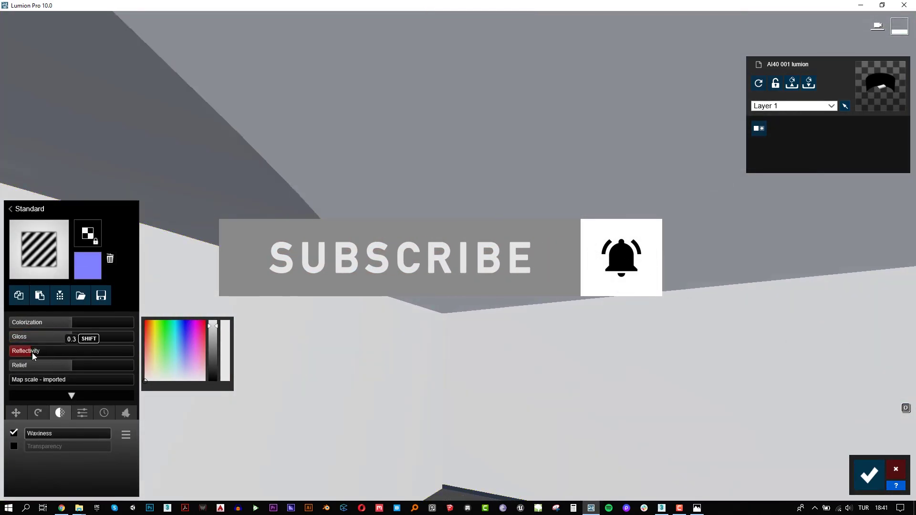
{"action": "right_click_drag", "start_coordinate": [334, 191], "coordinate": [334, 310]}
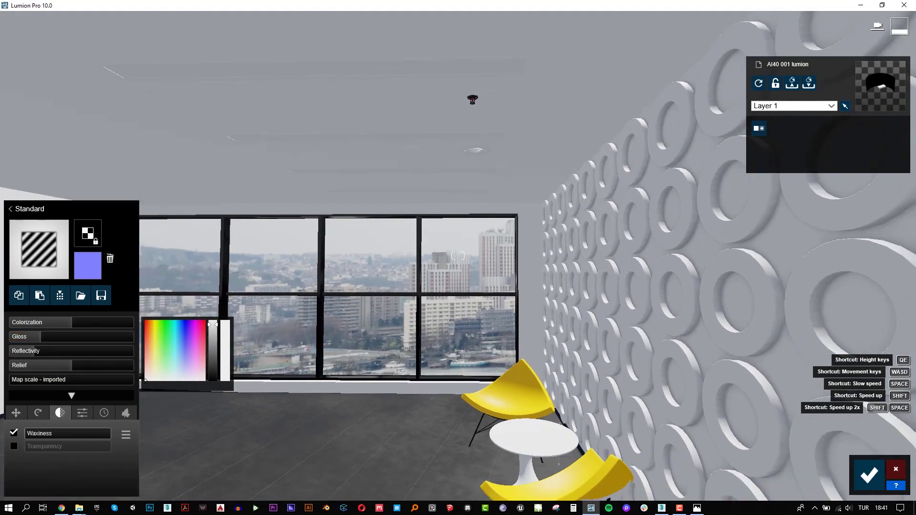
Step: Give the chair shell a Standard material with gloss around 1.0 and raised reflectivity
{"action": "key", "text": "w"}
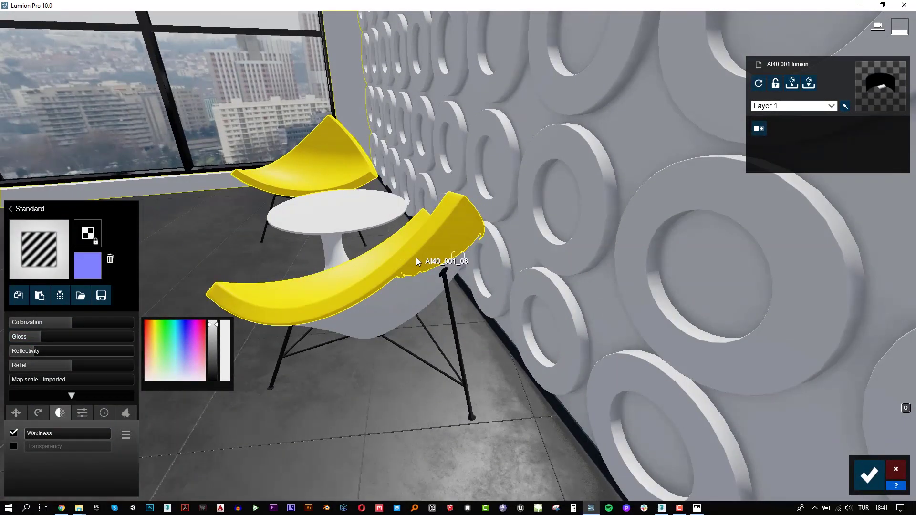
{"action": "left_click", "coordinate": [428, 260]}
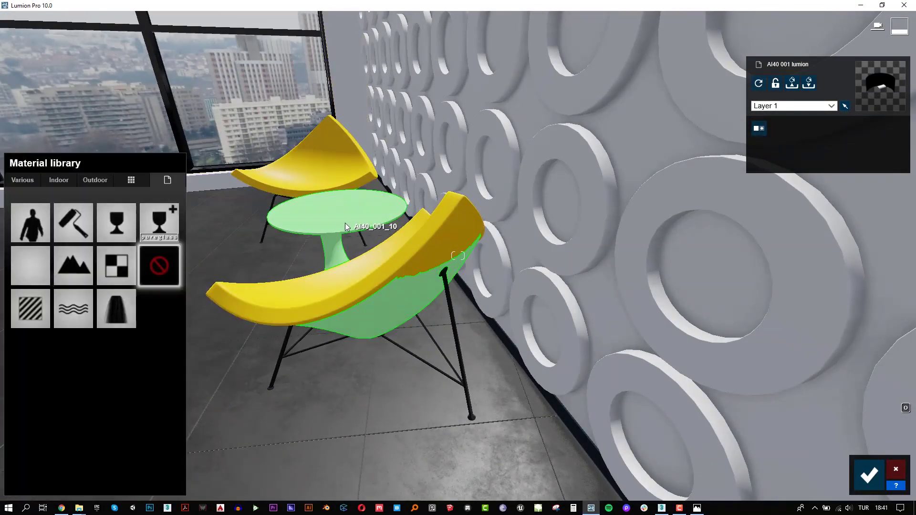
{"action": "left_click", "coordinate": [27, 311]}
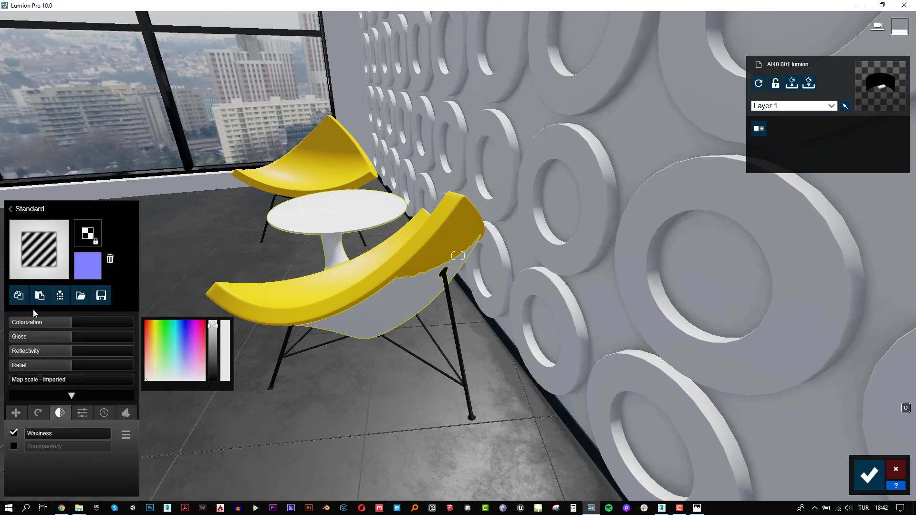
{"action": "left_click", "coordinate": [50, 337]}
{"action": "key", "text": "w"}
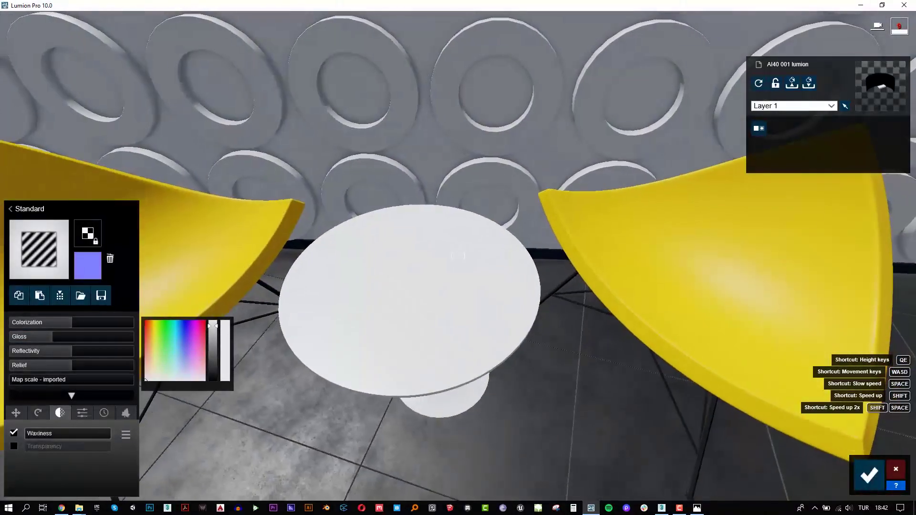
{"action": "right_click_drag", "start_coordinate": [42, 336], "coordinate": [41, 336]}
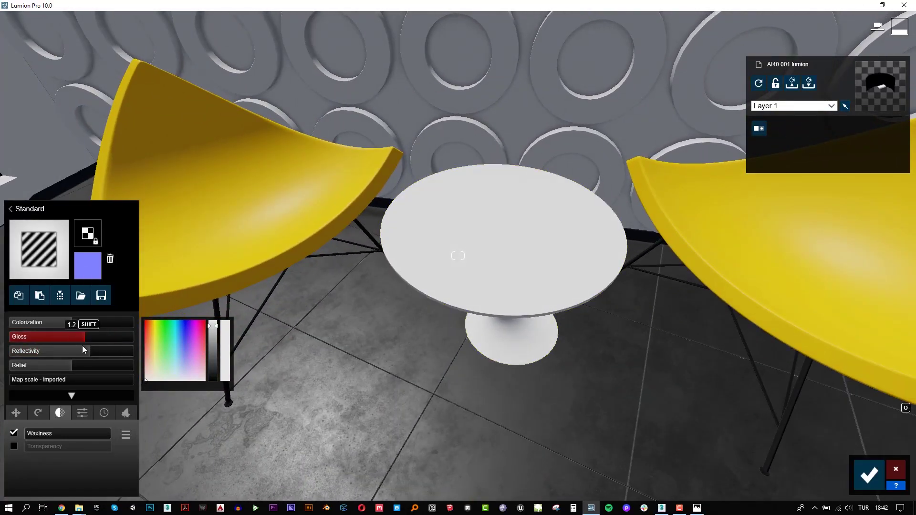
{"action": "left_click_drag", "start_coordinate": [82, 345], "coordinate": [73, 344]}
{"action": "right_click_drag", "start_coordinate": [157, 268], "coordinate": [157, 268]}
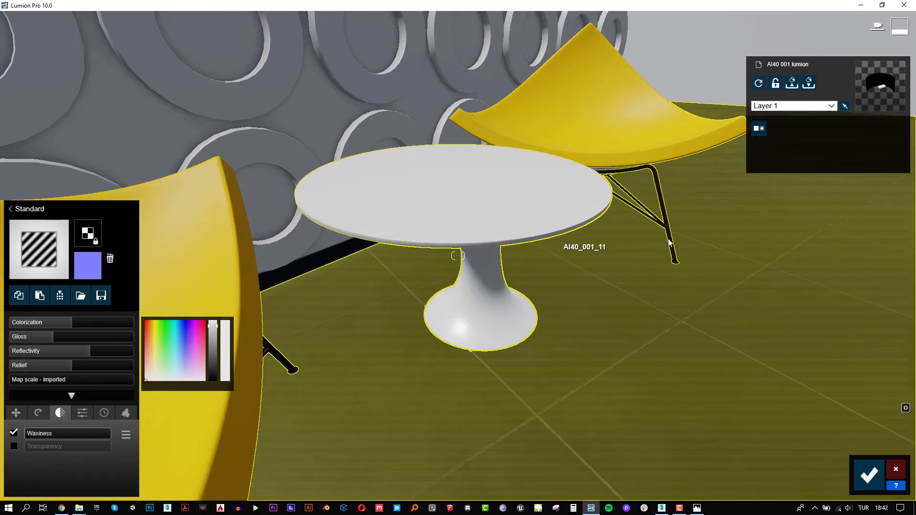
Step: Make the chair legs Aluminium from the Indoor metal materials
{"action": "left_click", "coordinate": [665, 229]}
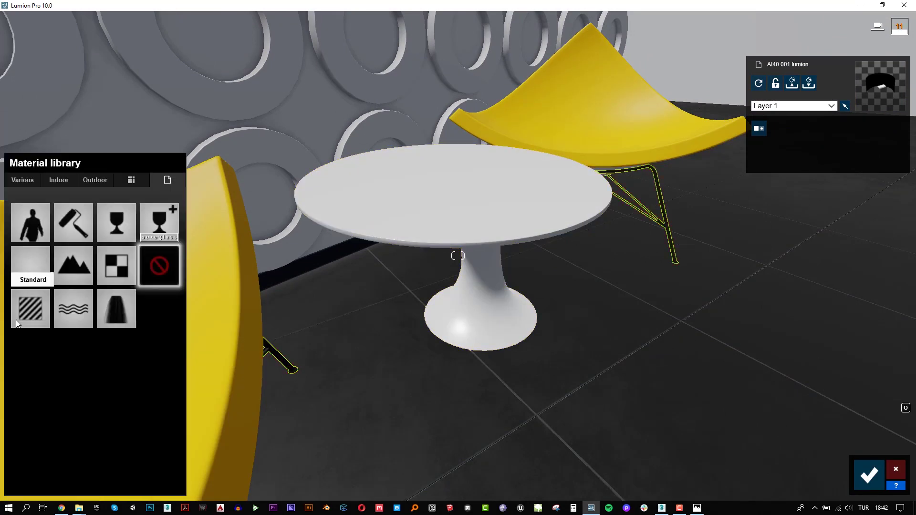
{"action": "left_click", "coordinate": [23, 317]}
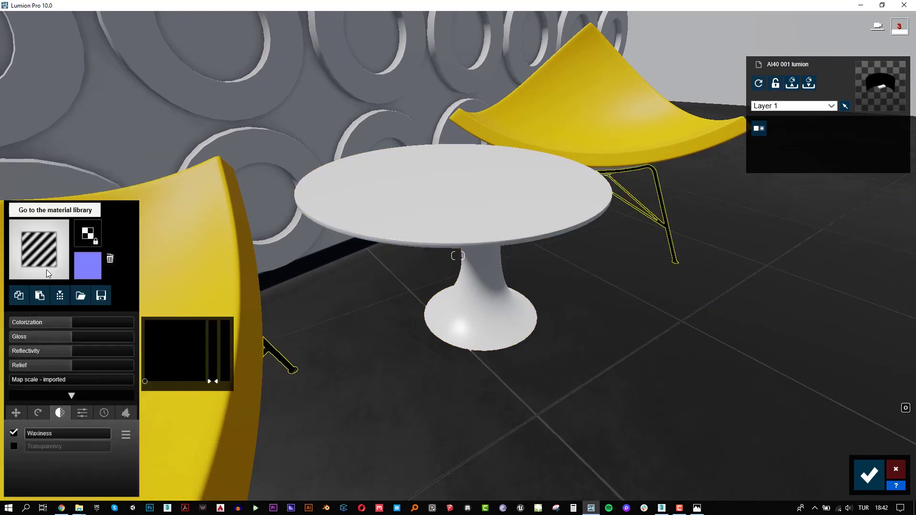
{"action": "left_click", "coordinate": [46, 270]}
{"action": "left_click", "coordinate": [58, 180]}
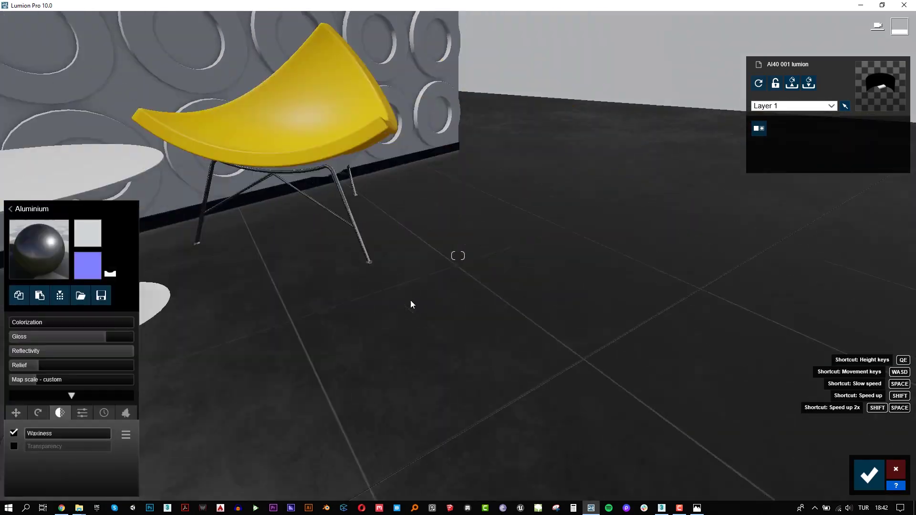
{"action": "mouse_move", "coordinate": [410, 300]}
{"action": "right_mouse_down"}
{"action": "mouse_move", "coordinate": [314, 164]}
{"action": "mouse_move", "coordinate": [390, 381]}
{"action": "right_mouse_up"}
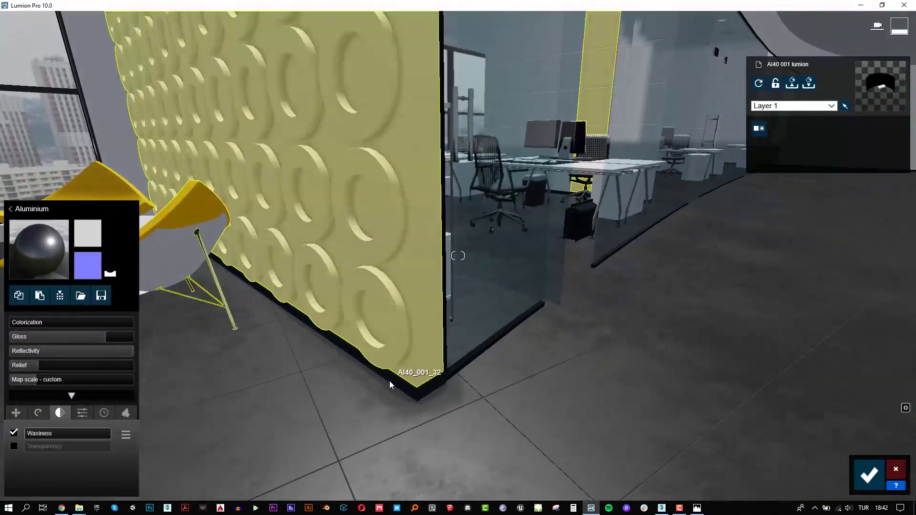
Step: Give the wall base a darker Standard material and the glass office part a Standard one
{"action": "left_click", "coordinate": [389, 381]}
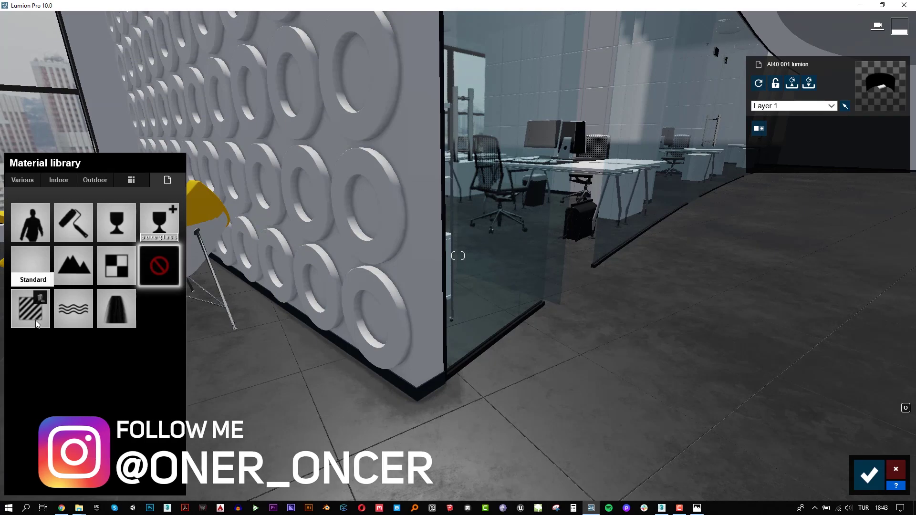
{"action": "left_click", "coordinate": [35, 320]}
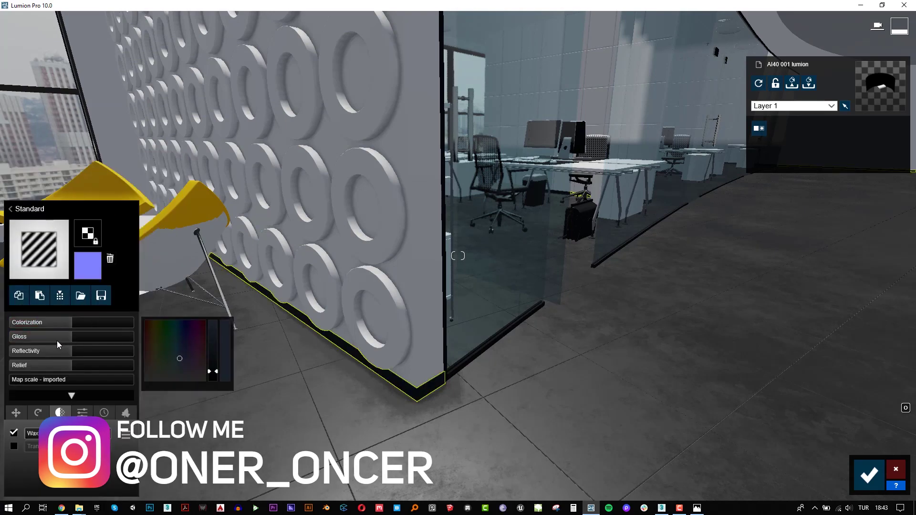
{"action": "mouse_move", "coordinate": [213, 351]}
{"action": "right_mouse_down"}
{"action": "mouse_move", "coordinate": [224, 351]}
{"action": "mouse_move", "coordinate": [61, 336]}
{"action": "right_mouse_up"}
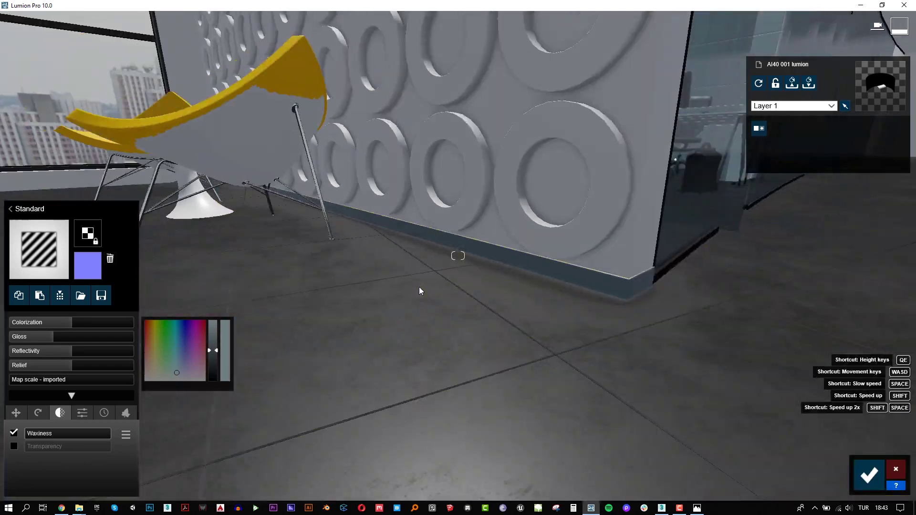
{"action": "right_click_drag", "start_coordinate": [420, 288], "coordinate": [458, 256]}
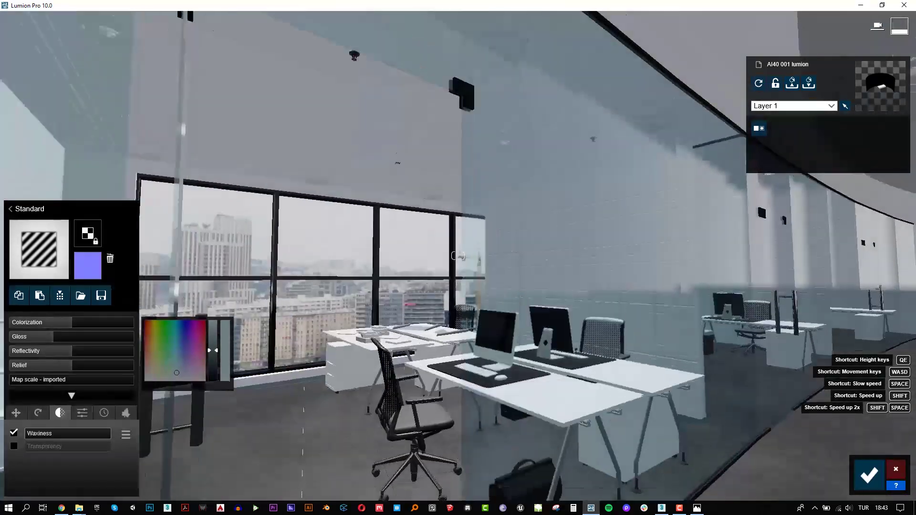
{"action": "left_click", "coordinate": [10, 208]}
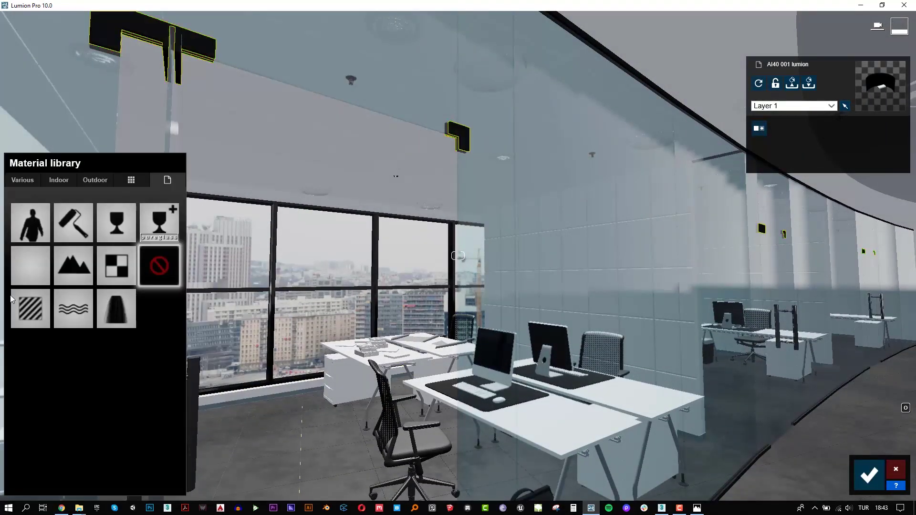
{"action": "left_click", "coordinate": [29, 312]}
{"action": "right_click_drag", "start_coordinate": [458, 255], "coordinate": [370, 133]}
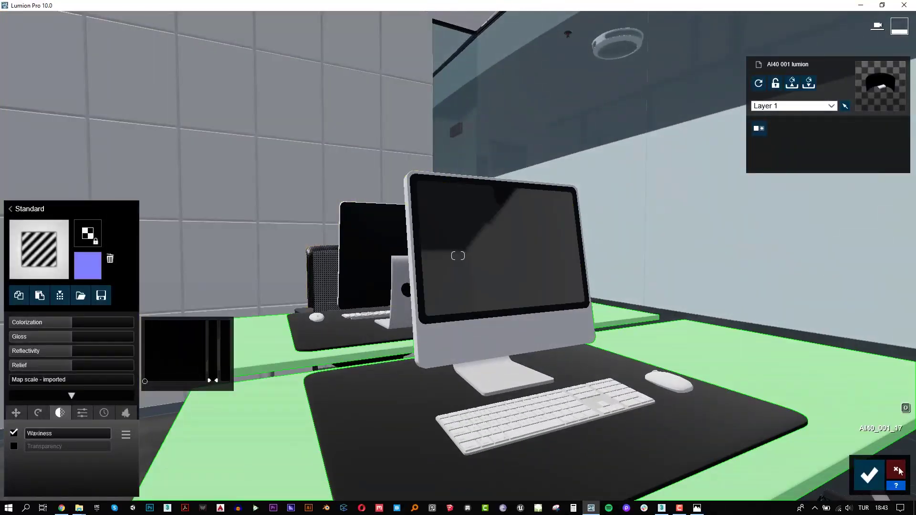
Step: Confirm the materials, return to Photo 1 in Photo mode, and switch to 3ds Max
{"action": "left_click", "coordinate": [868, 475]}
{"action": "left_click", "coordinate": [896, 431]}
{"action": "left_click", "coordinate": [84, 437]}
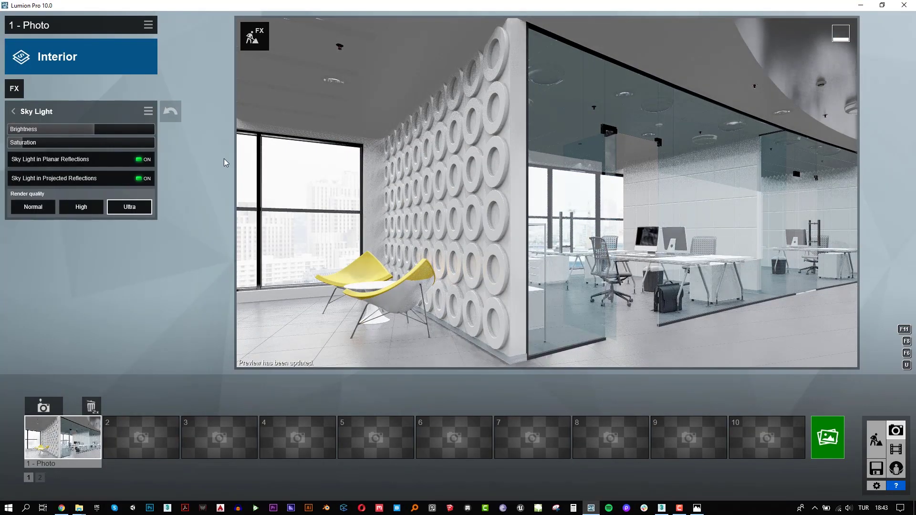
{"action": "left_click", "coordinate": [662, 507]}
Step: Rotate chair AI40_001_chair_002 beside the round table around its vertical Z axis
{"action": "scroll", "coordinate": [363, 302], "scroll_direction": "up", "scroll_amount": 5}
{"action": "left_click", "coordinate": [483, 249]}
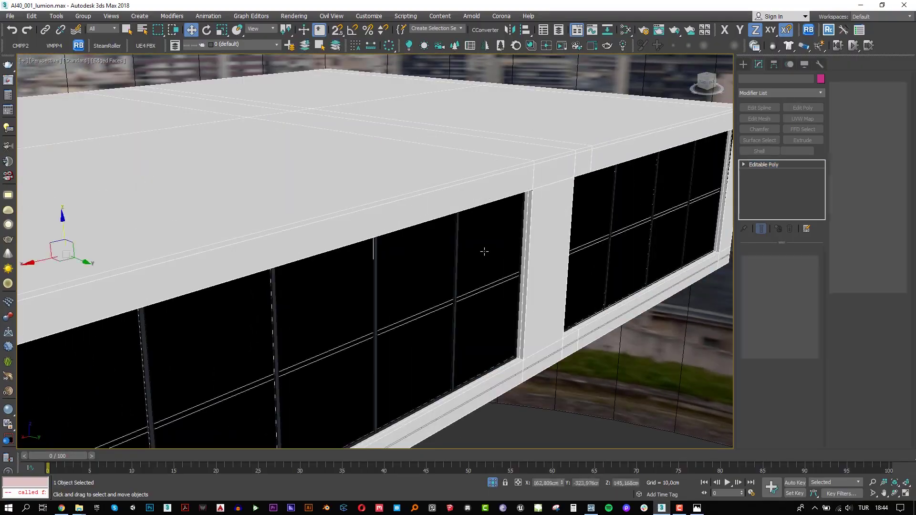
{"action": "scroll", "coordinate": [458, 143], "scroll_direction": "up", "scroll_amount": 3}
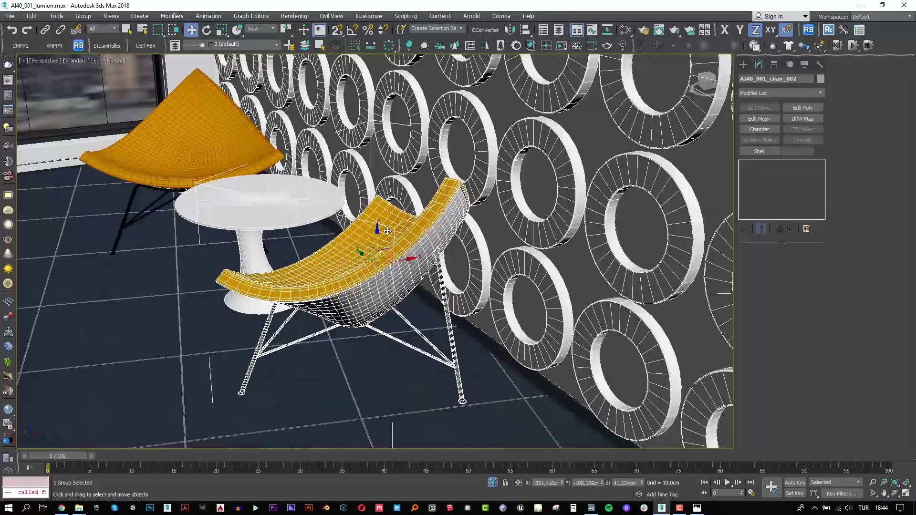
{"action": "left_click_drag", "start_coordinate": [372, 283], "coordinate": [358, 243]}
{"action": "key", "text": "w"}
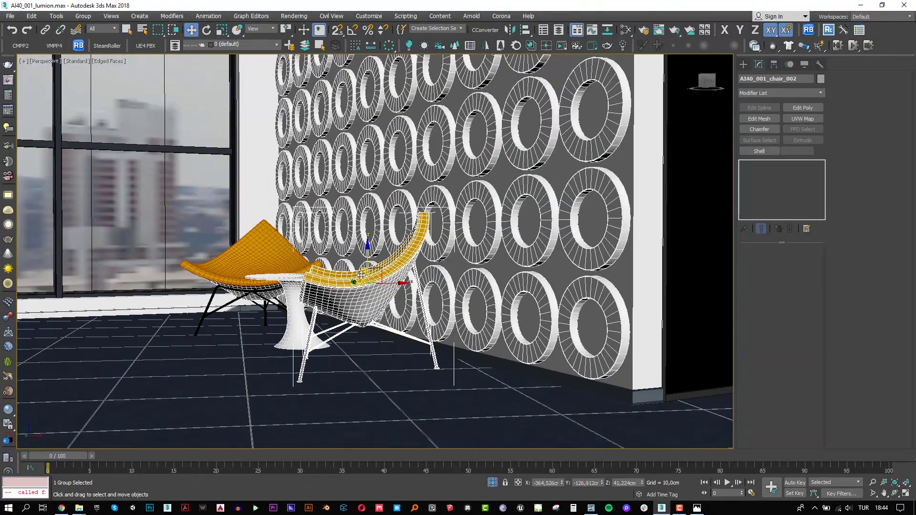
{"action": "middle_click_drag", "start_coordinate": [361, 275], "coordinate": [355, 305], "text": "alt"}
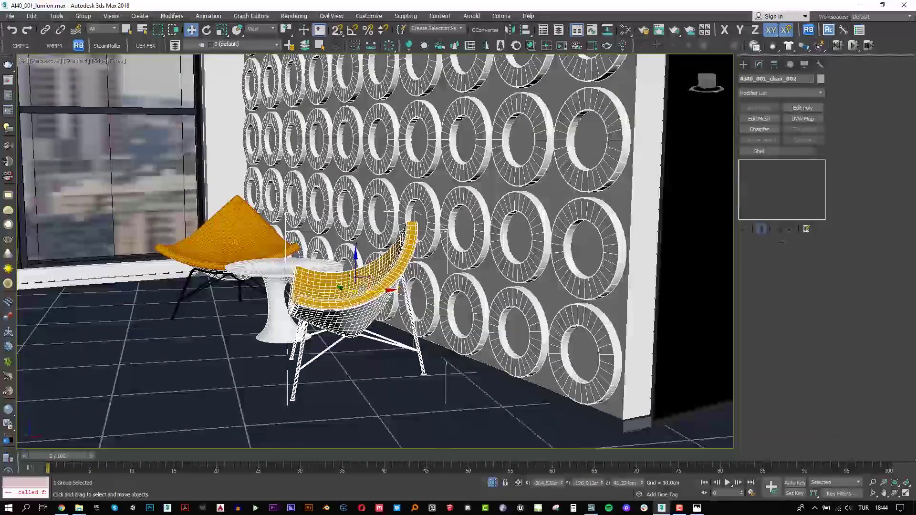
{"action": "key", "text": "e"}
{"action": "left_click_drag", "start_coordinate": [355, 305], "coordinate": [355, 315]}
{"action": "middle_click_drag", "start_coordinate": [355, 315], "coordinate": [329, 221], "text": "alt"}
Step: Dismiss the MAXScript error and save the scene file
{"action": "right_click", "coordinate": [329, 222]}
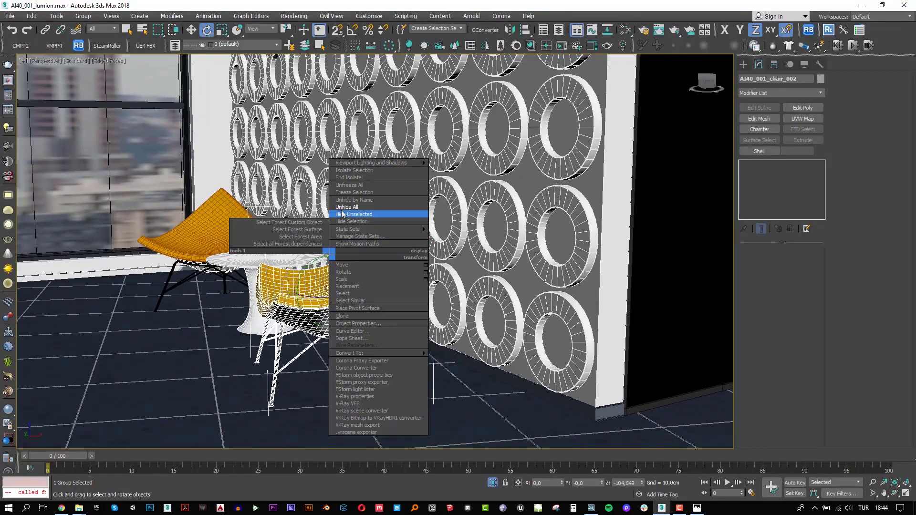
{"action": "left_click", "coordinate": [422, 226]}
{"action": "key", "text": "Return"}
{"action": "left_click", "coordinate": [363, 207]}
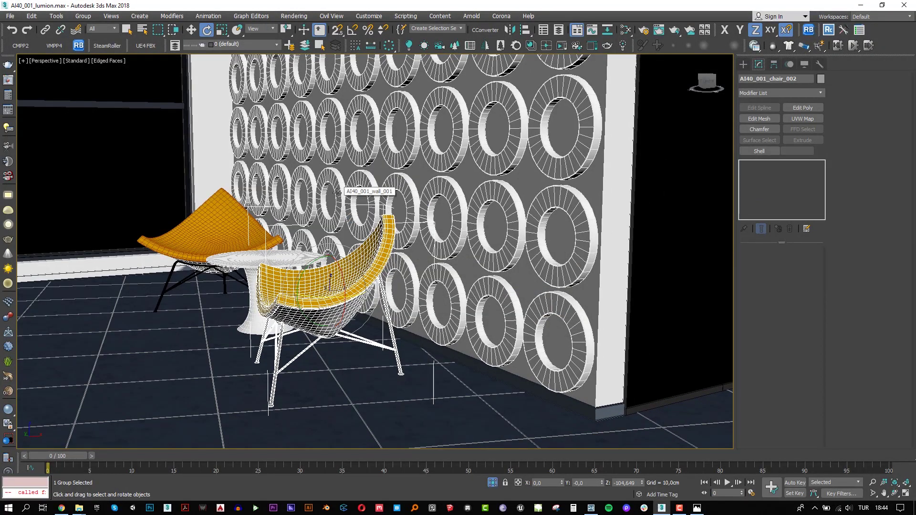
{"action": "left_click", "coordinate": [11, 18]}
{"action": "left_click", "coordinate": [28, 94]}
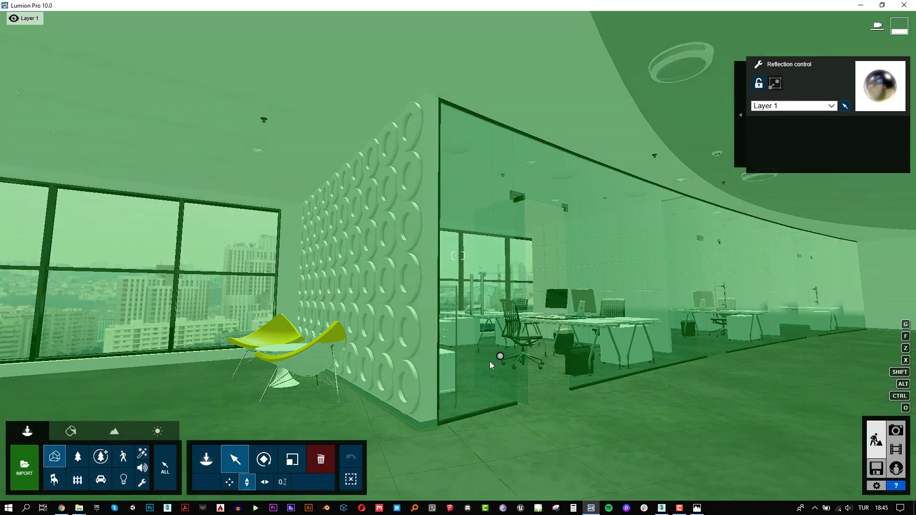
Step: Re-import the updated office model and open the Color Correction effect in Photo mode
{"action": "left_click", "coordinate": [489, 361]}
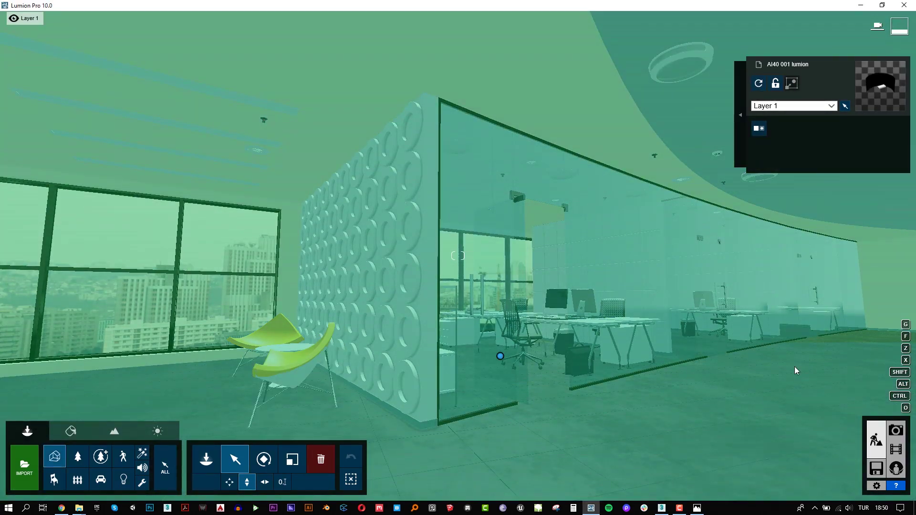
{"action": "left_click", "coordinate": [795, 366]}
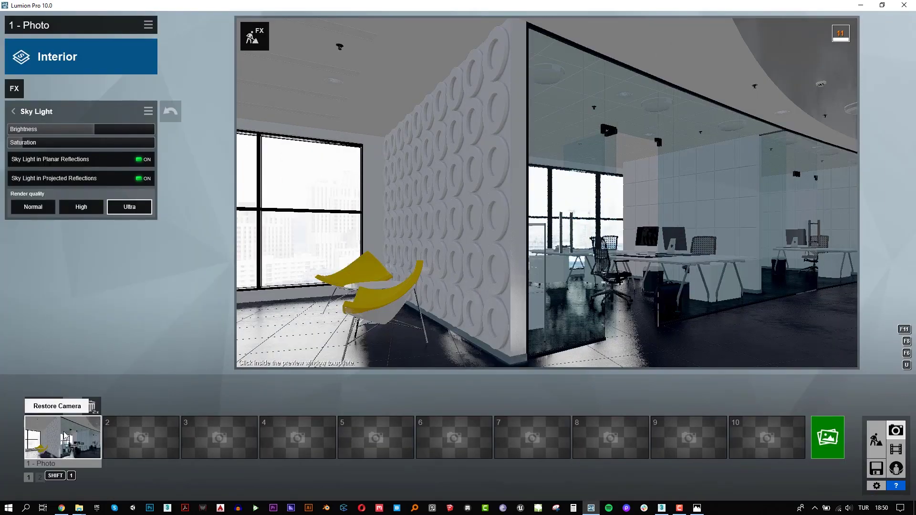
{"action": "left_click", "coordinate": [13, 111]}
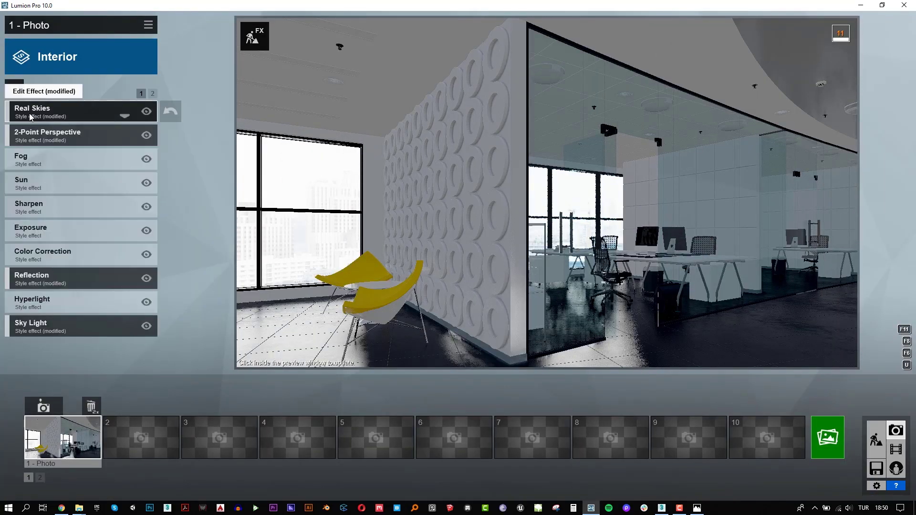
{"action": "left_click", "coordinate": [73, 253]}
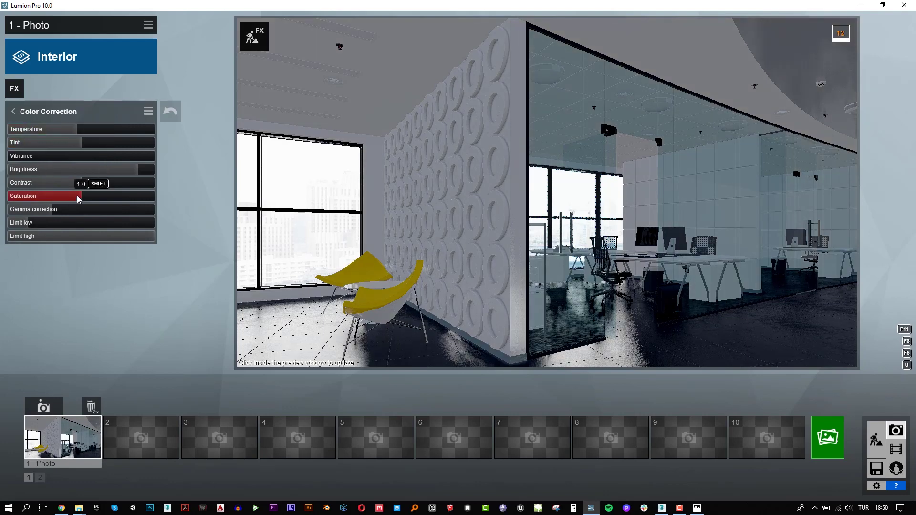
Step: Render Photo 1 at desktop 1920x1080 resolution and save it
{"action": "left_click", "coordinate": [828, 437]}
{"action": "left_click", "coordinate": [407, 382]}
{"action": "key", "text": "Return"}
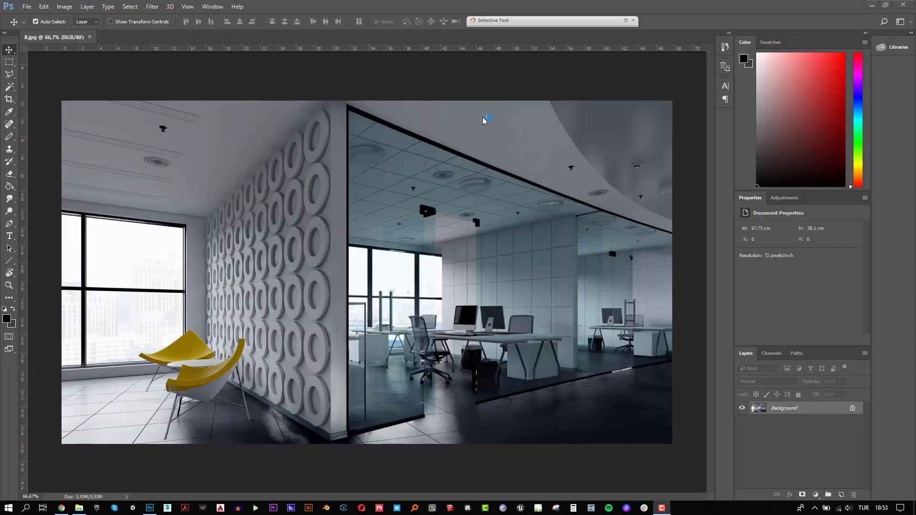
Step: Unlock the background render layer and duplicate it
{"action": "left_click", "coordinate": [847, 409]}
{"action": "left_click_drag", "start_coordinate": [809, 408], "coordinate": [809, 420], "text": "alt"}
{"action": "left_click", "coordinate": [810, 411]}
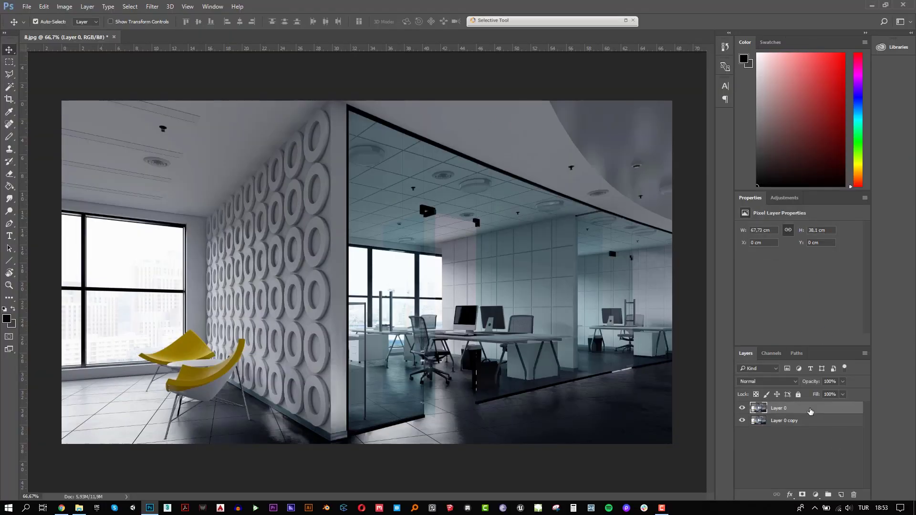
Step: Apply Camera Raw to the copy (Exposure +1,10, Shadows +43, Highlights -76), then launch Color Efex Pro 4
{"action": "left_click", "coordinate": [152, 6]}
{"action": "left_click", "coordinate": [164, 67]}
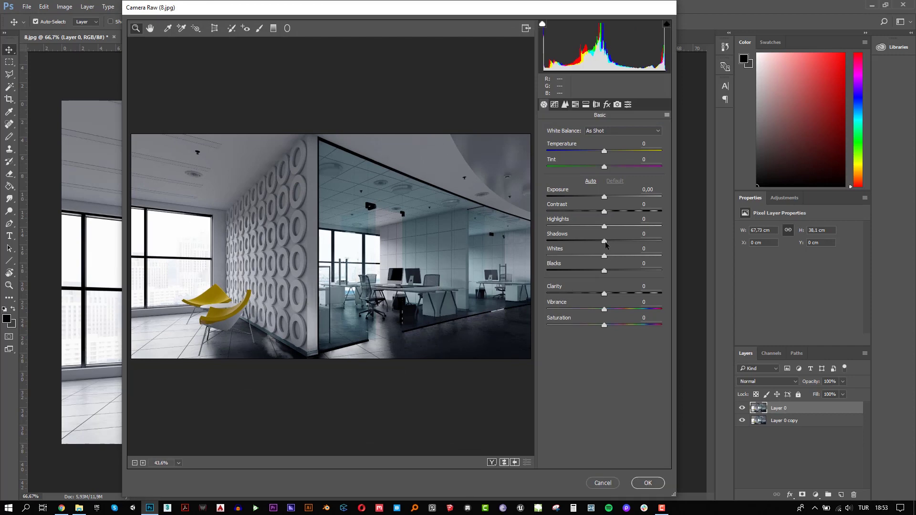
{"action": "mouse_move", "coordinate": [604, 241]}
{"action": "left_mouse_down"}
{"action": "mouse_move", "coordinate": [629, 241]}
{"action": "mouse_move", "coordinate": [561, 226]}
{"action": "left_mouse_up"}
{"action": "mouse_move", "coordinate": [604, 197]}
{"action": "left_mouse_down"}
{"action": "mouse_move", "coordinate": [617, 197]}
{"action": "mouse_move", "coordinate": [608, 211]}
{"action": "left_mouse_up"}
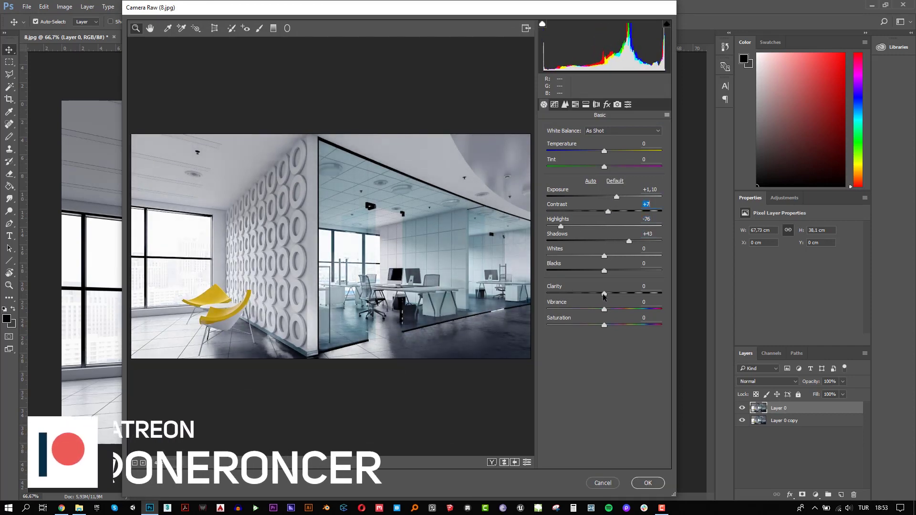
{"action": "mouse_move", "coordinate": [603, 294]}
{"action": "left_mouse_down"}
{"action": "mouse_move", "coordinate": [613, 294]}
{"action": "mouse_move", "coordinate": [609, 309]}
{"action": "left_mouse_up"}
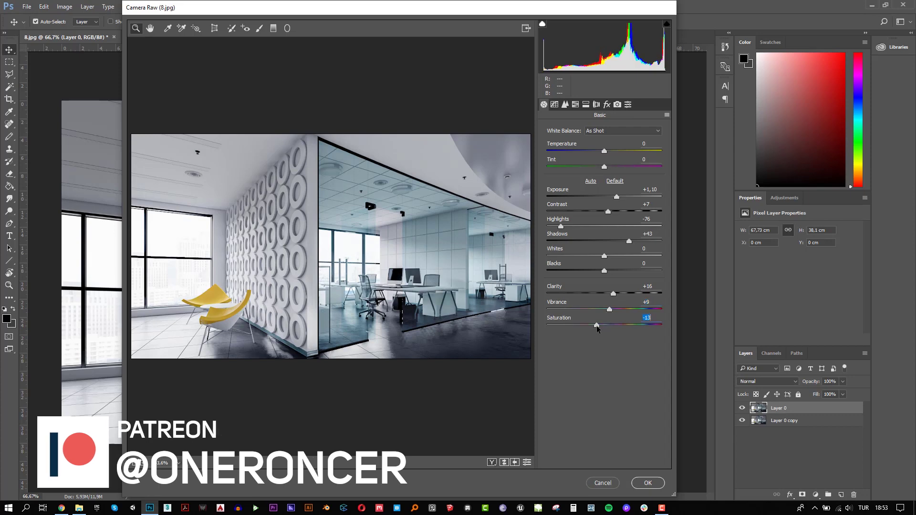
{"action": "left_click", "coordinate": [648, 483]}
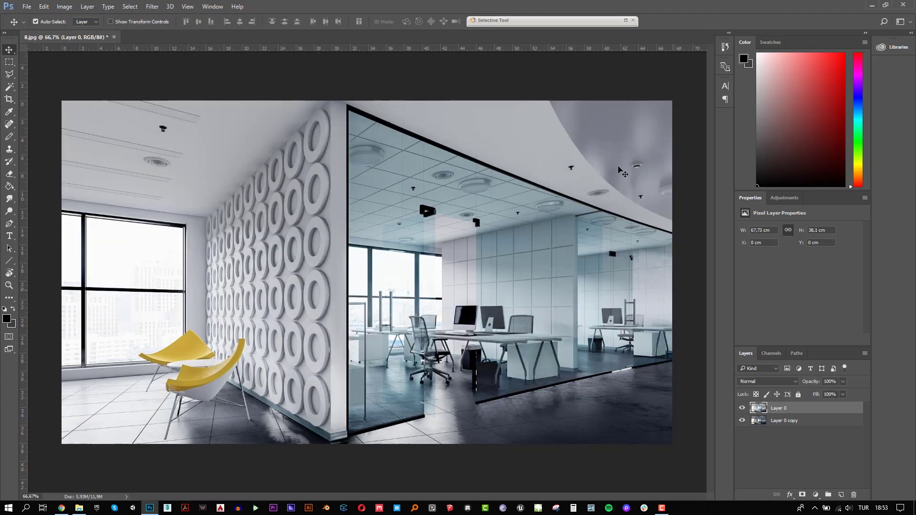
{"action": "left_click", "coordinate": [626, 20]}
{"action": "left_click", "coordinate": [508, 181]}
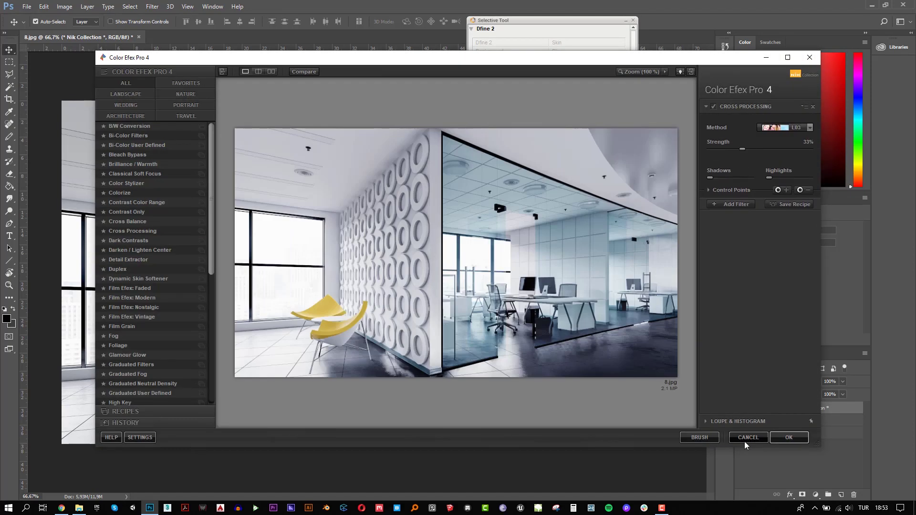
Step: Cancel Color Efex and add a Viveza 2 layer with a brighter tone curve and 12% structure
{"action": "left_click", "coordinate": [745, 437]}
{"action": "left_click", "coordinate": [492, 121]}
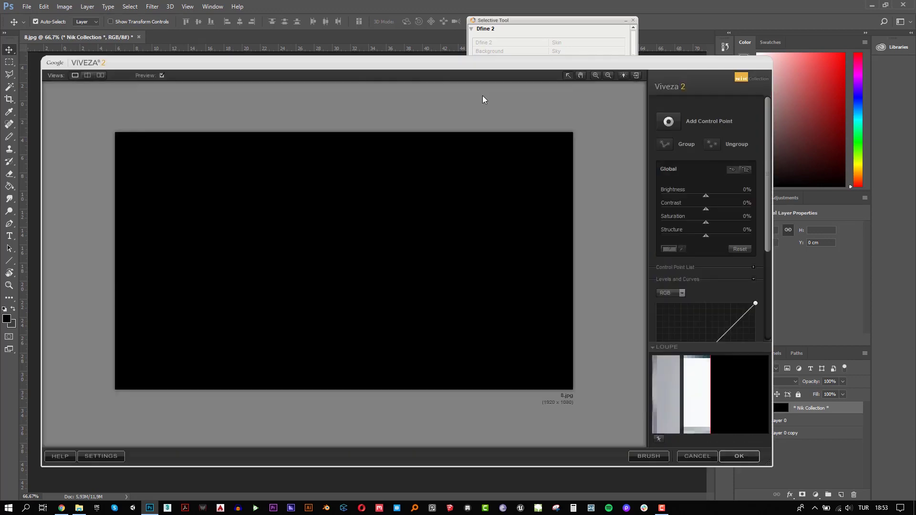
{"action": "scroll", "coordinate": [705, 180], "scroll_direction": "down", "scroll_amount": 3}
{"action": "left_click", "coordinate": [707, 274]}
{"action": "left_click", "coordinate": [729, 247]}
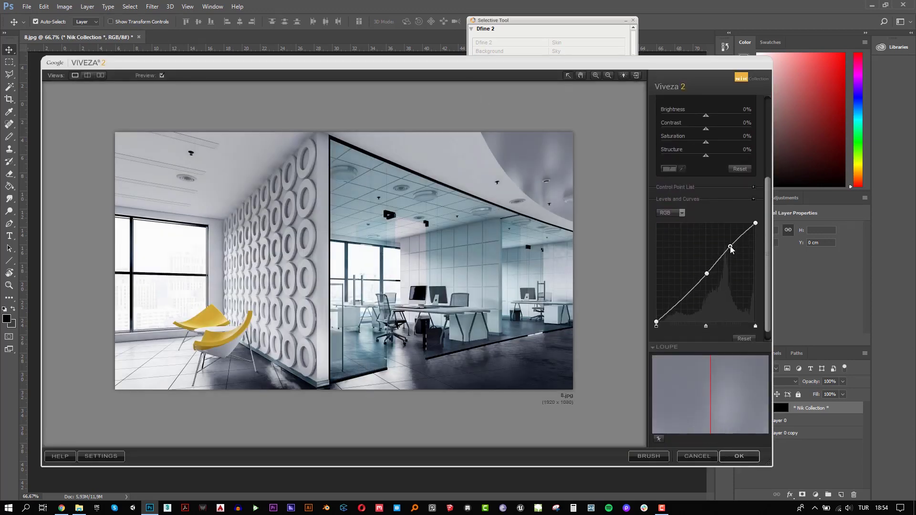
{"action": "left_click_drag", "start_coordinate": [689, 289], "coordinate": [689, 297]}
{"action": "left_click_drag", "start_coordinate": [706, 156], "coordinate": [711, 156]}
{"action": "scroll", "coordinate": [704, 190], "scroll_direction": "up", "scroll_amount": 1}
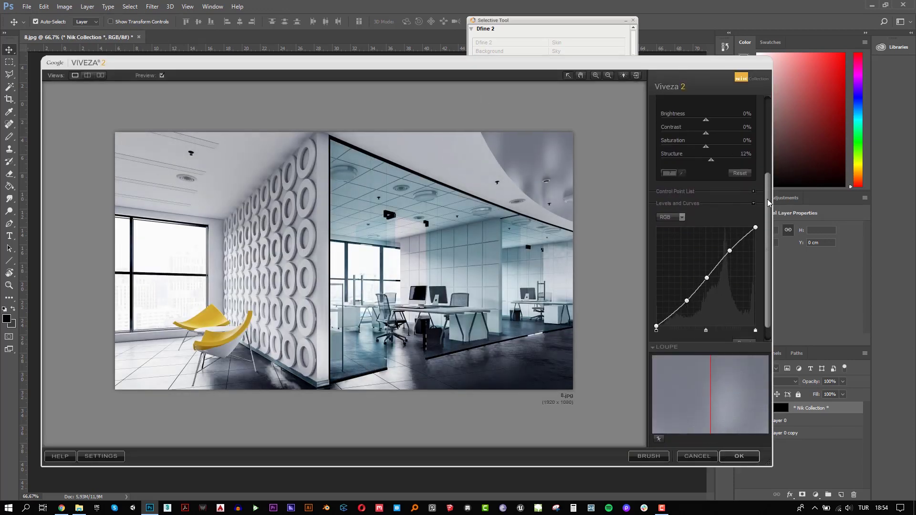
{"action": "scroll", "coordinate": [704, 200], "scroll_direction": "up", "scroll_amount": 2}
{"action": "left_click_drag", "start_coordinate": [697, 203], "coordinate": [709, 173]}
{"action": "left_click", "coordinate": [738, 456]}
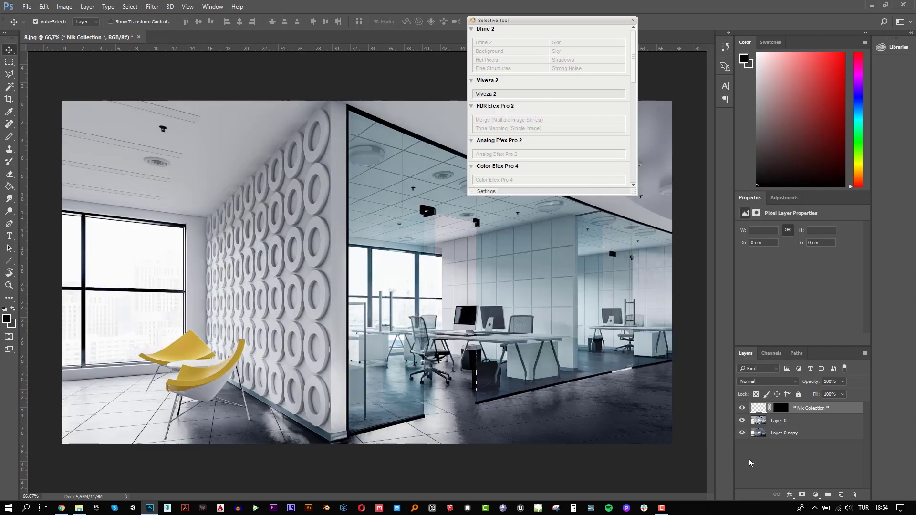
Step: Add a Color Efex Pro 4 Cross Processing C01 layer at 64% opacity
{"action": "left_click", "coordinate": [505, 182]}
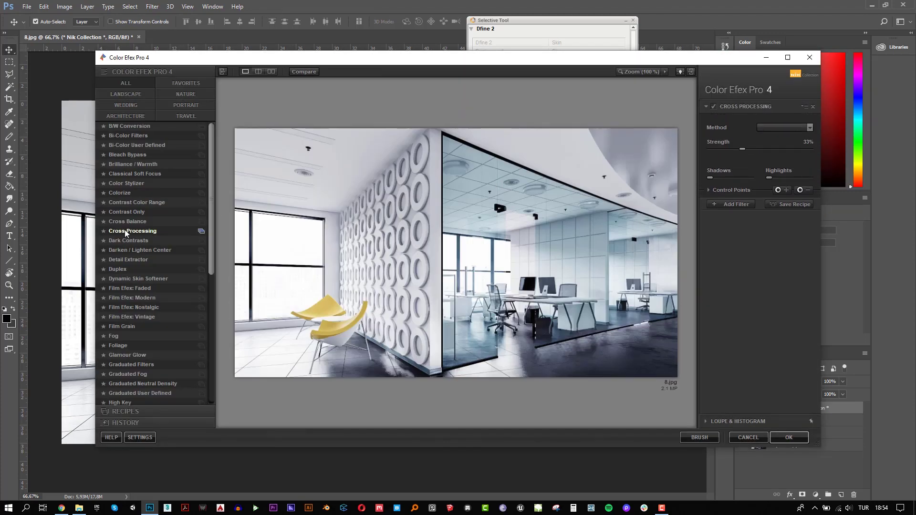
{"action": "left_click", "coordinate": [777, 129]}
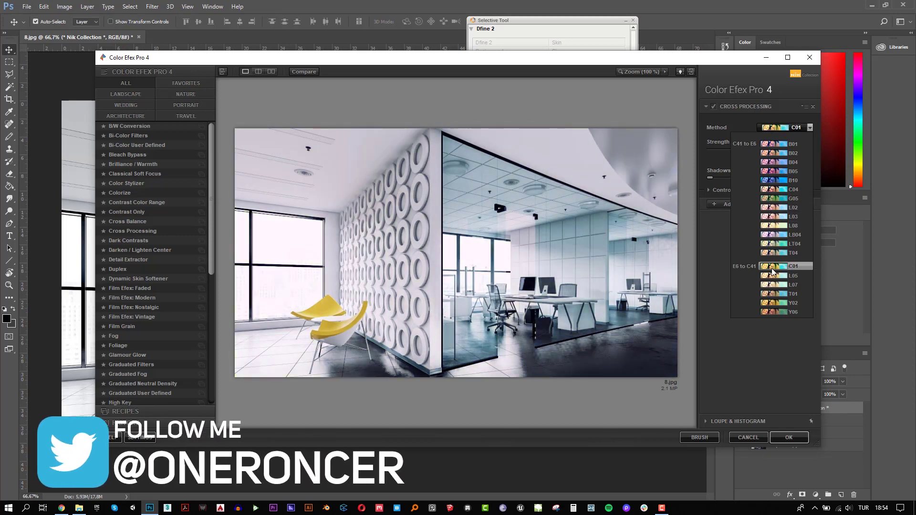
{"action": "left_click", "coordinate": [778, 267]}
{"action": "left_click", "coordinate": [789, 437]}
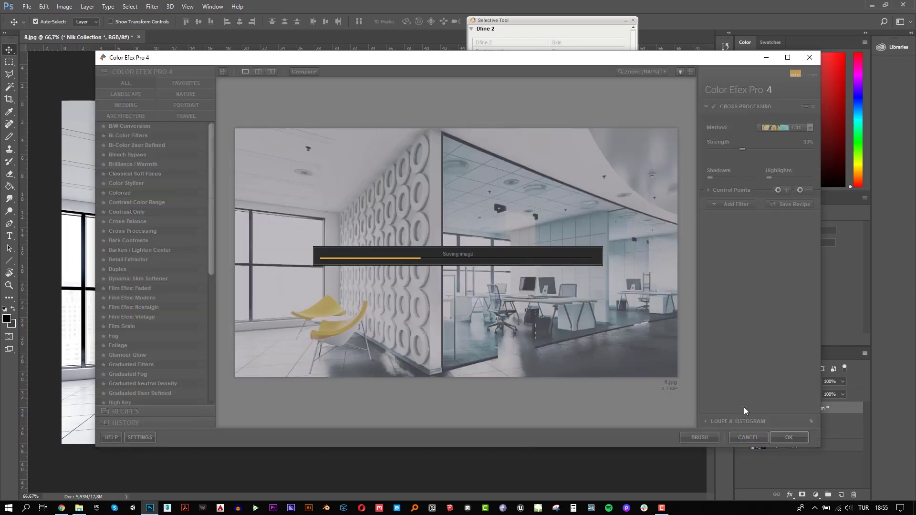
{"action": "left_click", "coordinate": [742, 406]}
{"action": "left_click", "coordinate": [742, 406]}
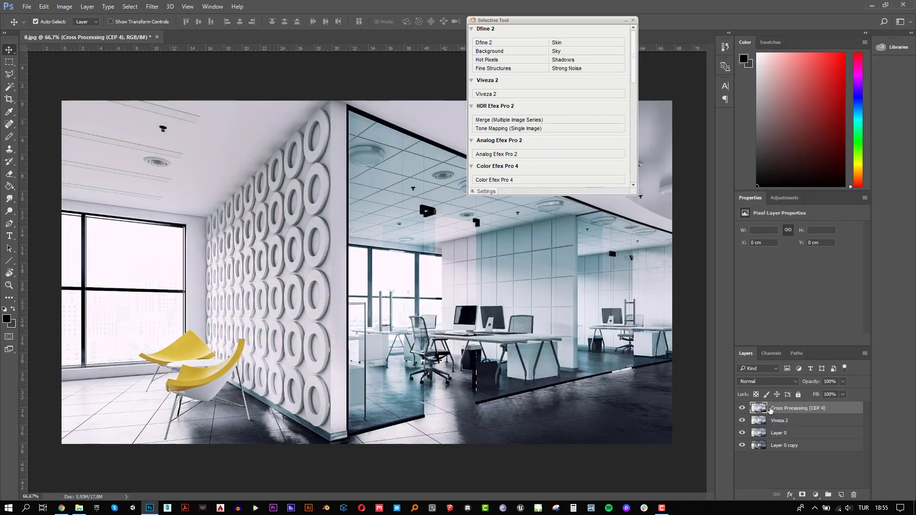
{"action": "left_click_drag", "start_coordinate": [842, 381], "coordinate": [827, 395]}
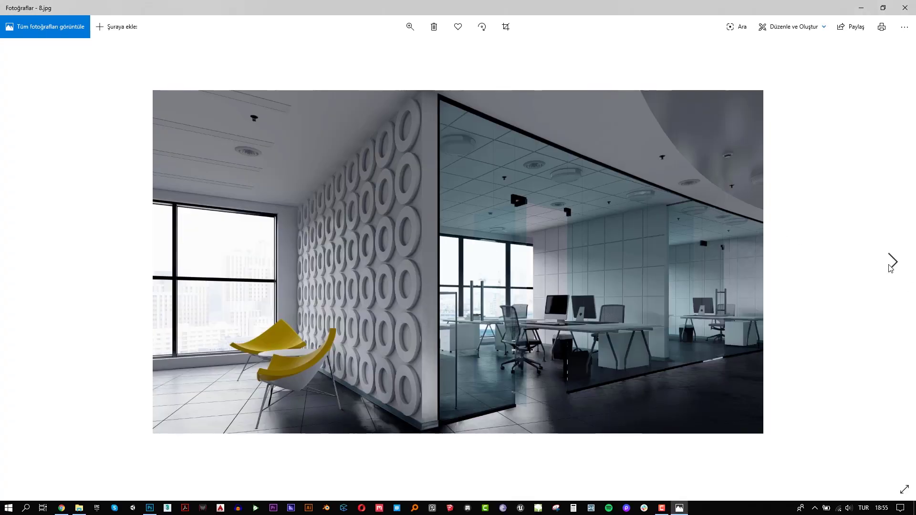
Step: Flip between the original 8.jpg and graded 8_PP.jpg, then show the final photo full screen
{"action": "left_click", "coordinate": [892, 261]}
{"action": "left_click", "coordinate": [22, 262]}
{"action": "left_click", "coordinate": [889, 256]}
{"action": "key", "text": "F11"}
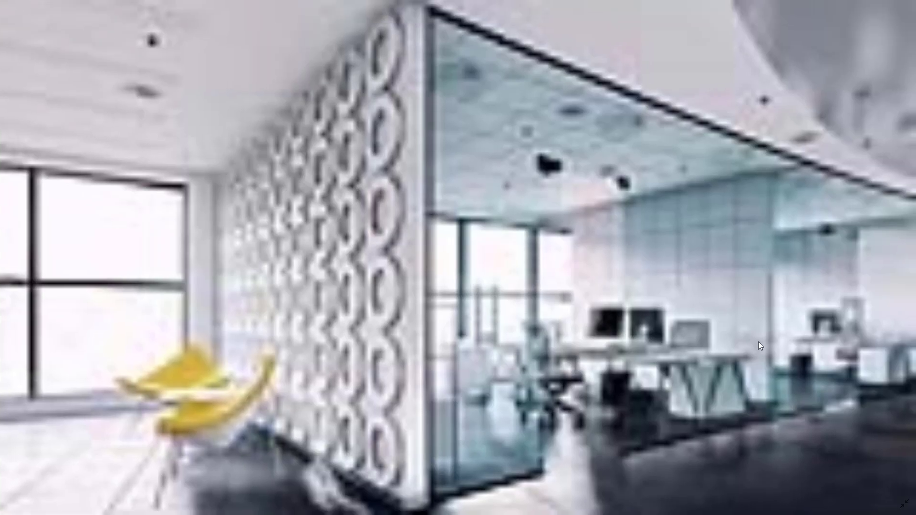